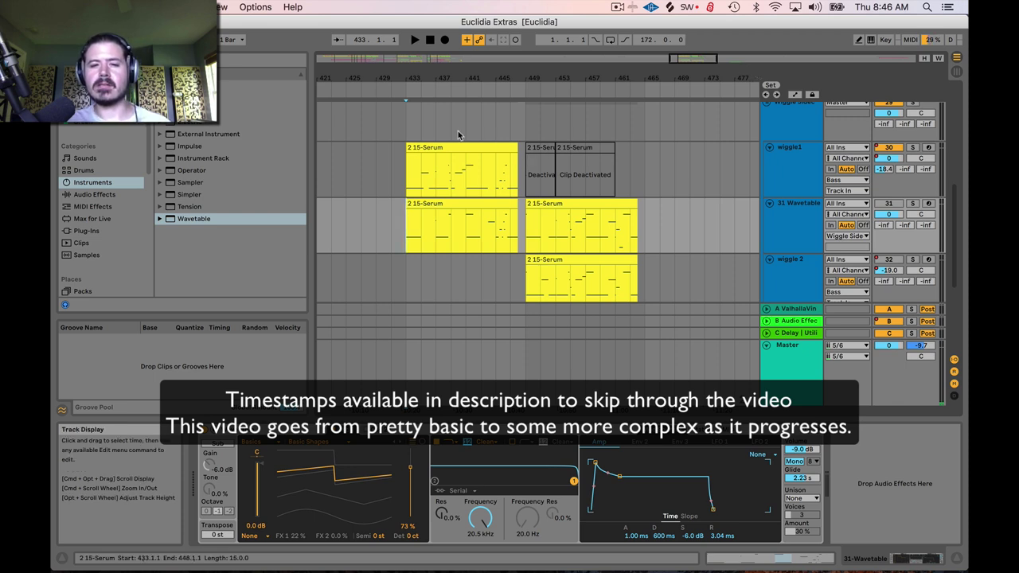
- Play the arrangement from bar 433 with the wiggle1 track selected, soloing that track for part of the playback
{"action": "left_click", "coordinate": [406, 126]}
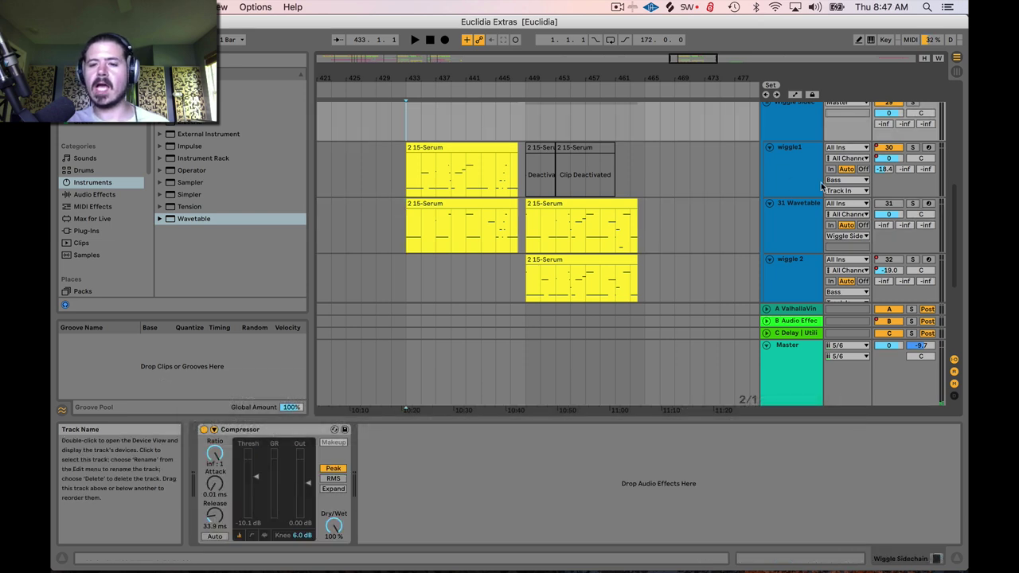
{"action": "left_click", "coordinate": [794, 156]}
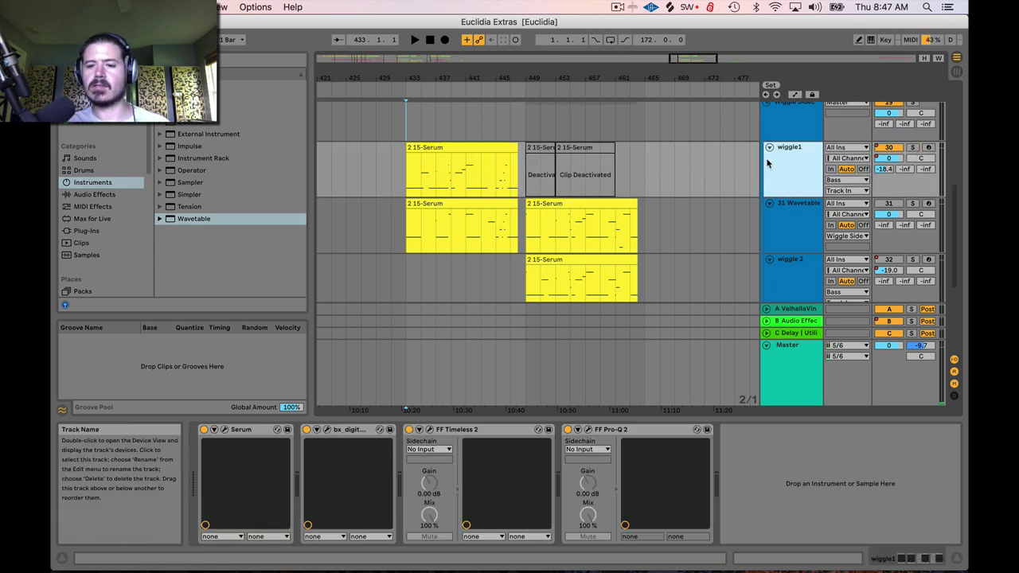
{"action": "key", "text": "space"}
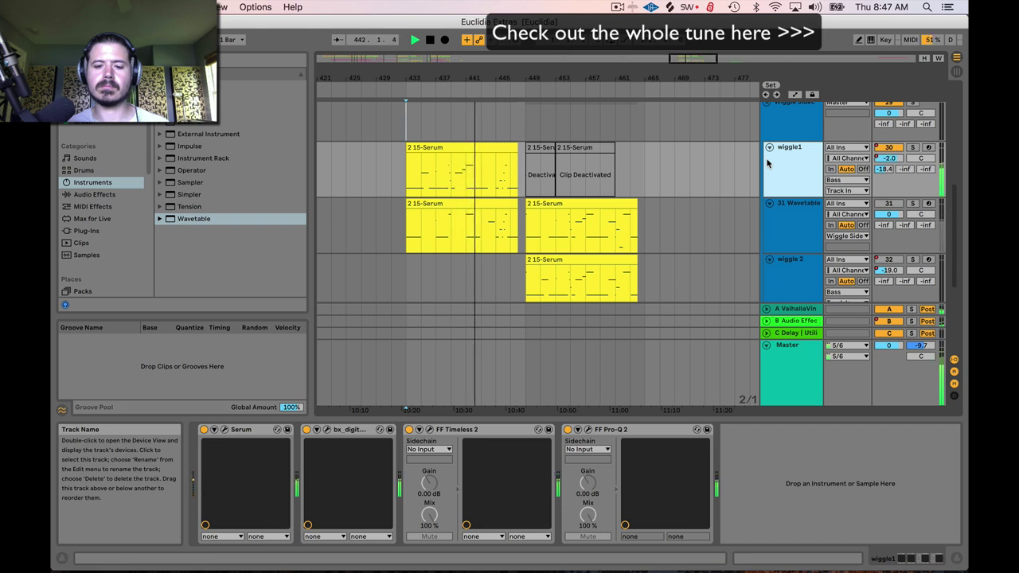
{"action": "left_click", "coordinate": [913, 149]}
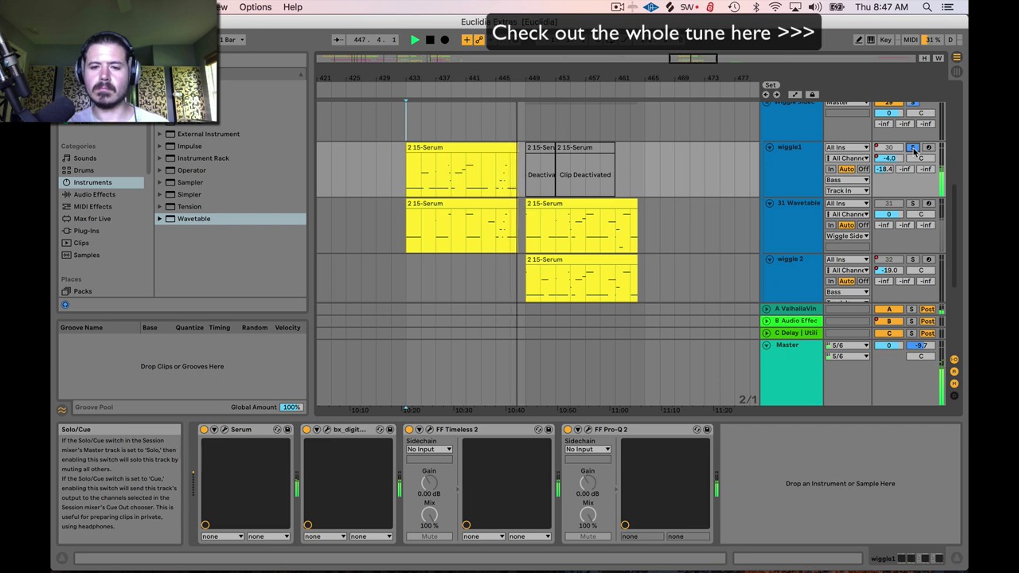
{"action": "left_click", "coordinate": [913, 149]}
{"action": "key", "text": "space"}
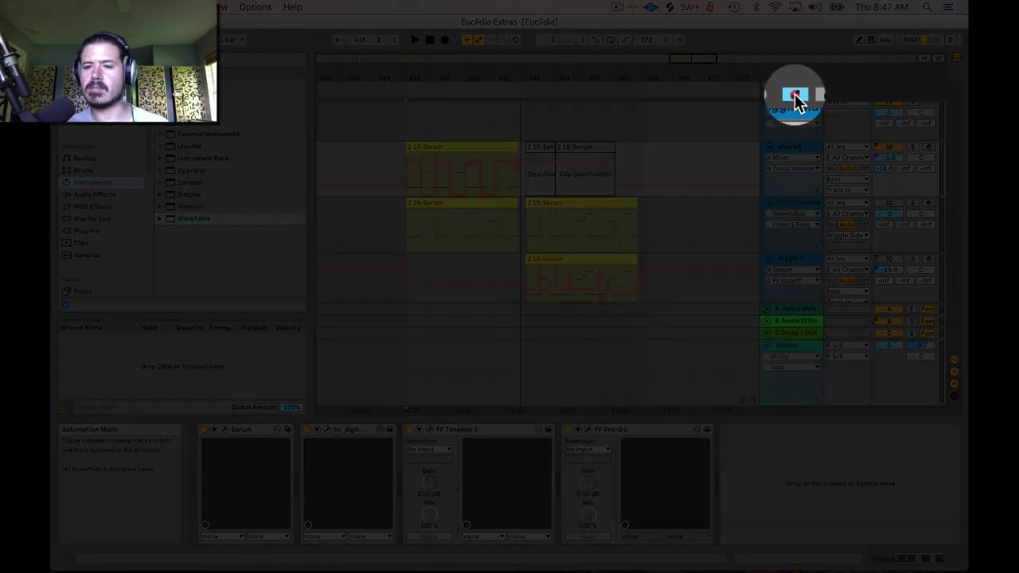
- Show the automation lanes for all tracks in the arrangement
{"action": "left_click", "coordinate": [795, 94]}
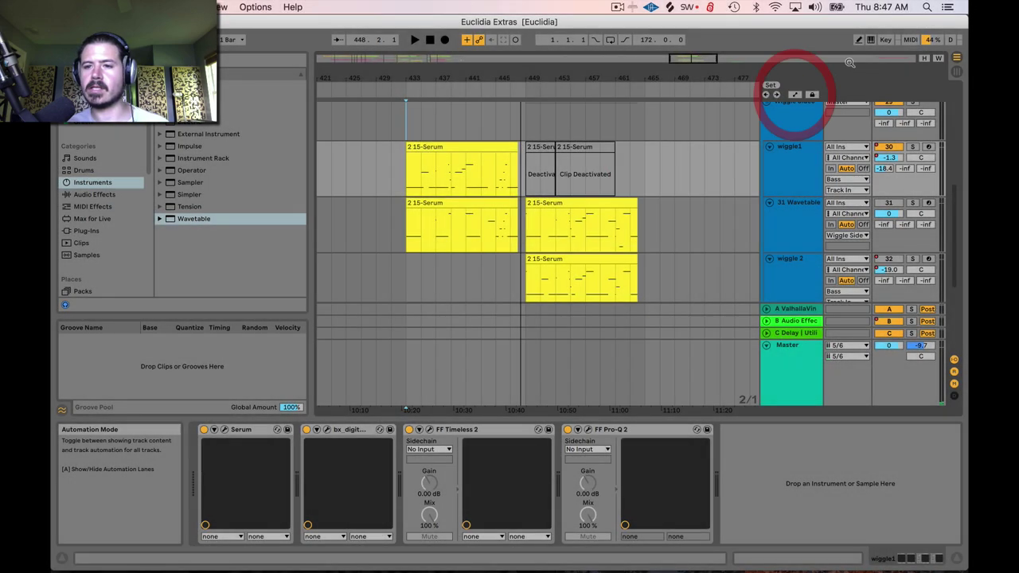
{"action": "left_click", "coordinate": [871, 41]}
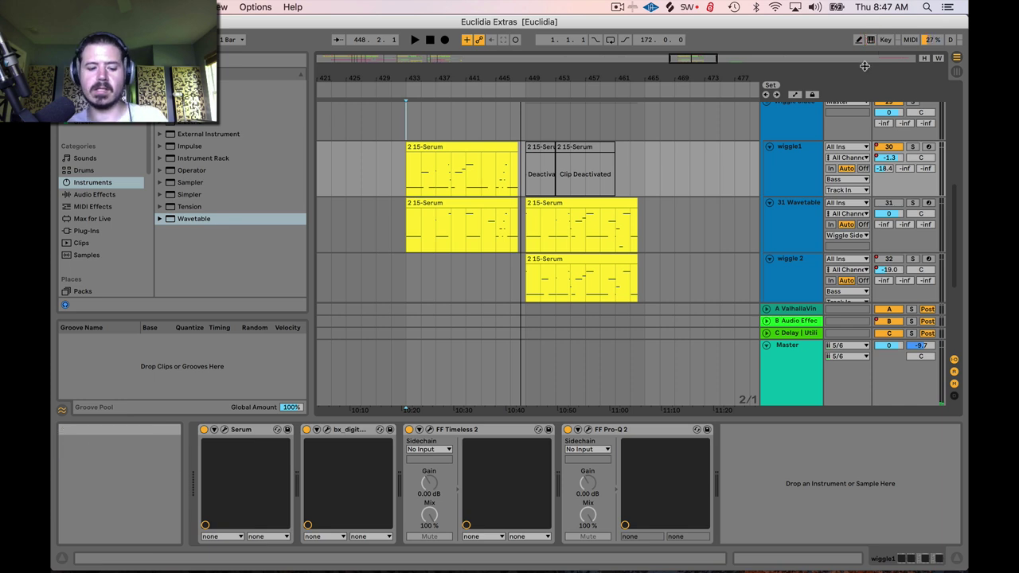
{"action": "key", "text": "a"}
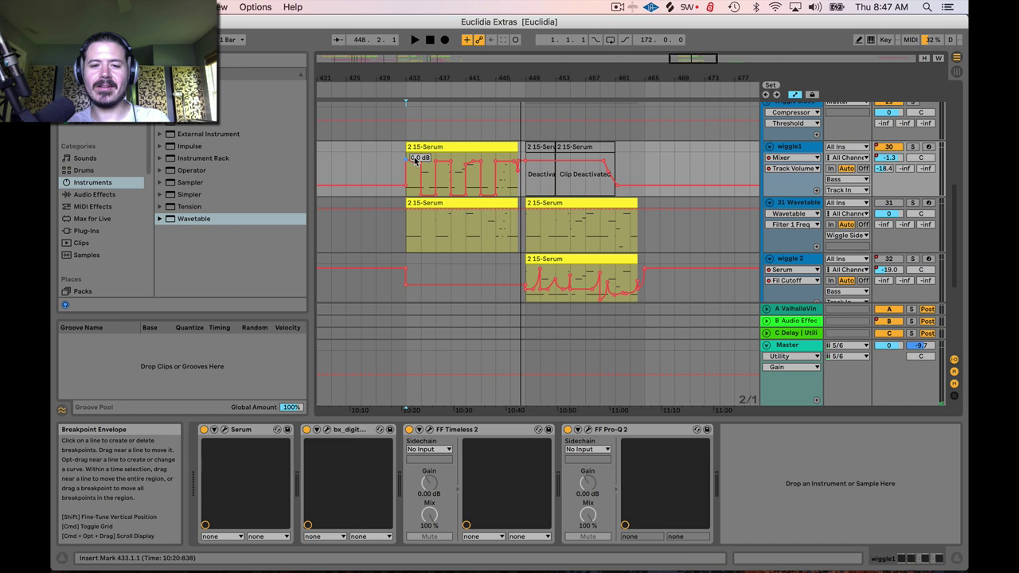
- View wiggle1's track volume automation, then bring up its track panning automation lane
{"action": "left_click", "coordinate": [922, 161]}
{"action": "left_click", "coordinate": [905, 158]}
{"action": "left_click", "coordinate": [913, 159]}
{"action": "left_click", "coordinate": [907, 160]}
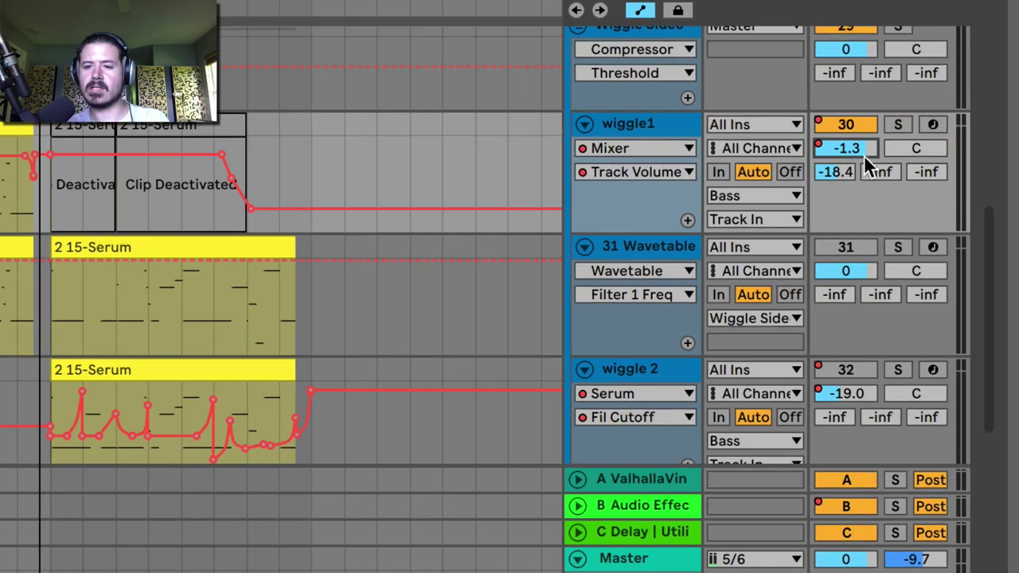
{"action": "left_click", "coordinate": [924, 149]}
- Review the automatable mixer parameters and the devices available for automation on the wiggle1 track
{"action": "left_click", "coordinate": [648, 170]}
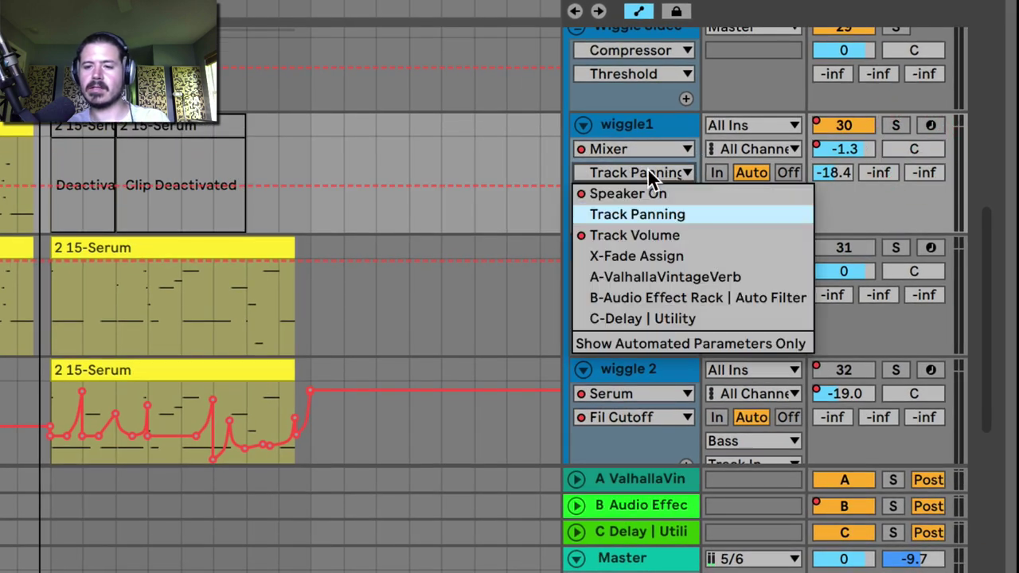
{"action": "left_click", "coordinate": [908, 150]}
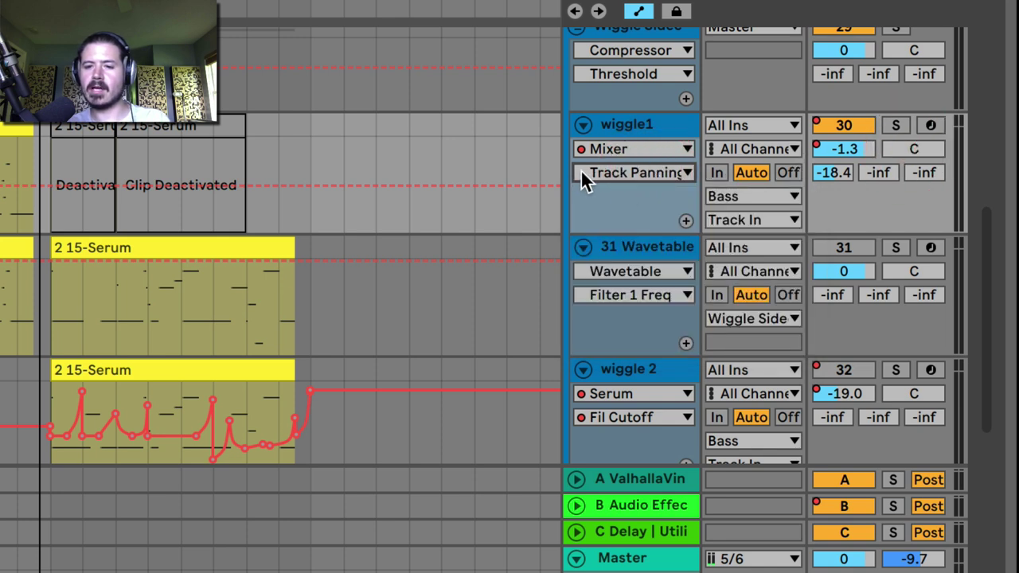
{"action": "left_click", "coordinate": [664, 152]}
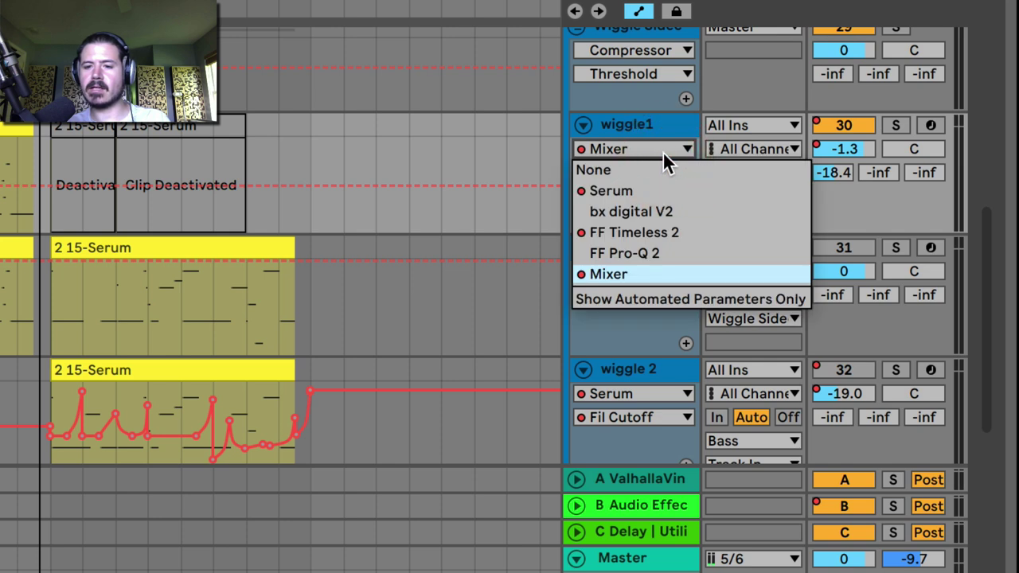
{"action": "left_click", "coordinate": [662, 151]}
{"action": "left_click", "coordinate": [651, 172]}
{"action": "left_click", "coordinate": [651, 172]}
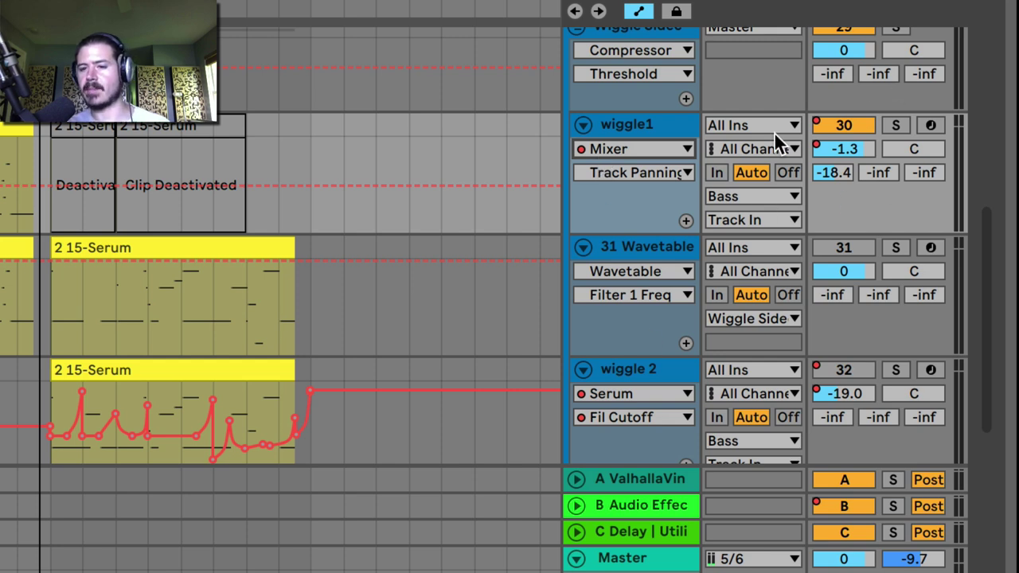
- Switch wiggle1's automation lane to Serum and view the A WTPos and then the Fil Cutoff envelope
{"action": "left_click", "coordinate": [619, 151]}
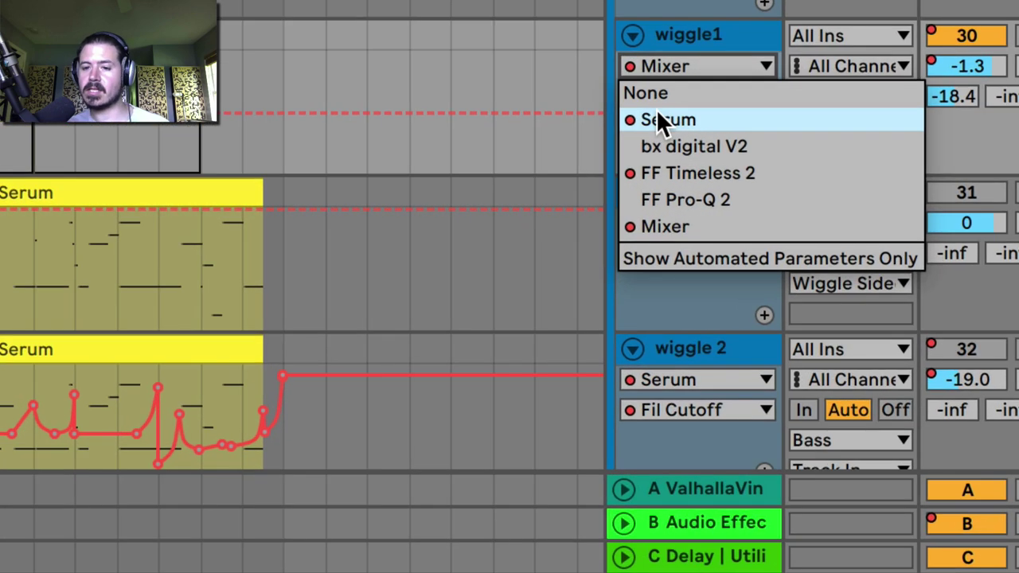
{"action": "left_click", "coordinate": [780, 178]}
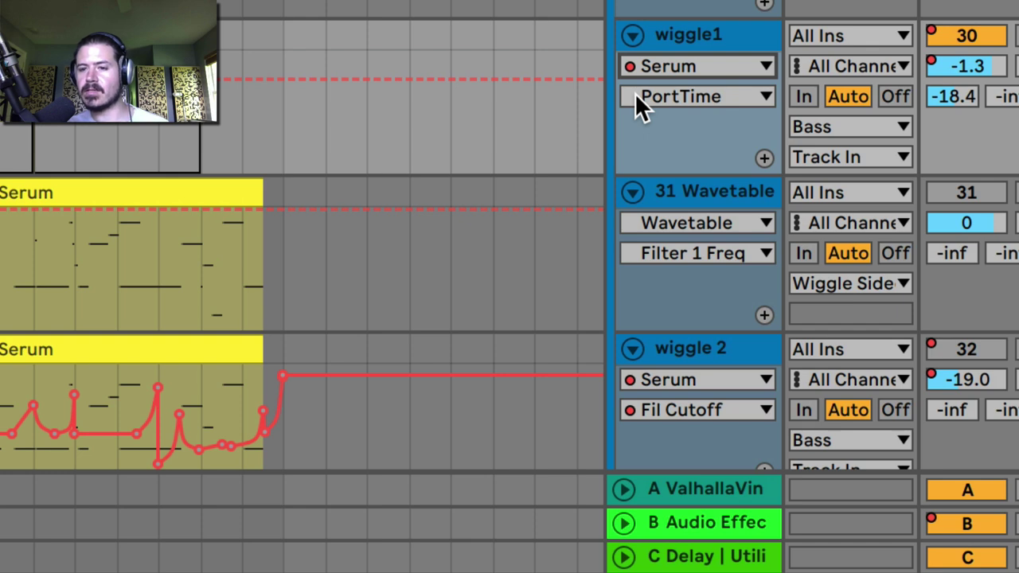
{"action": "left_click", "coordinate": [637, 96]}
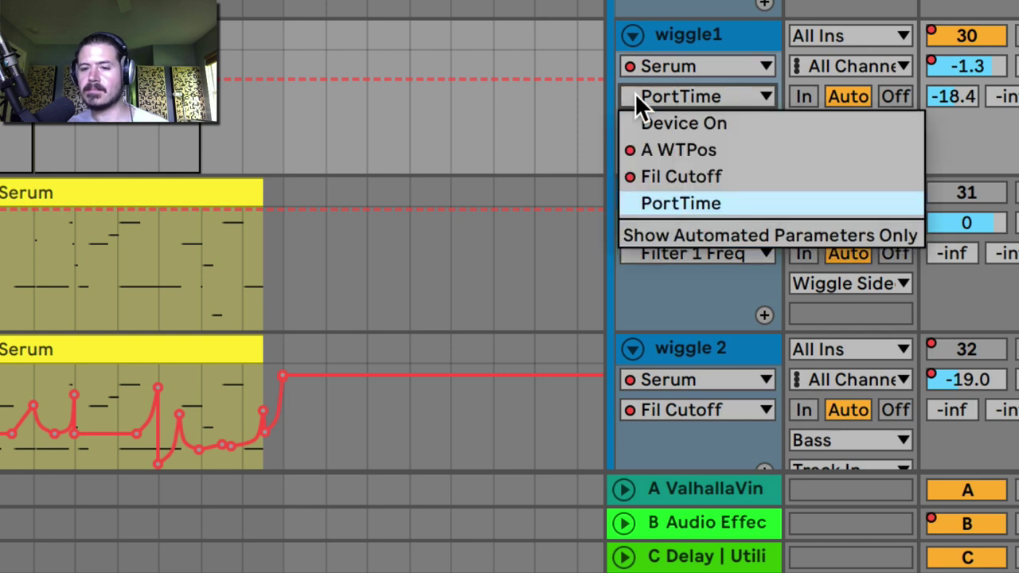
{"action": "left_click", "coordinate": [653, 147]}
{"action": "left_click", "coordinate": [683, 99]}
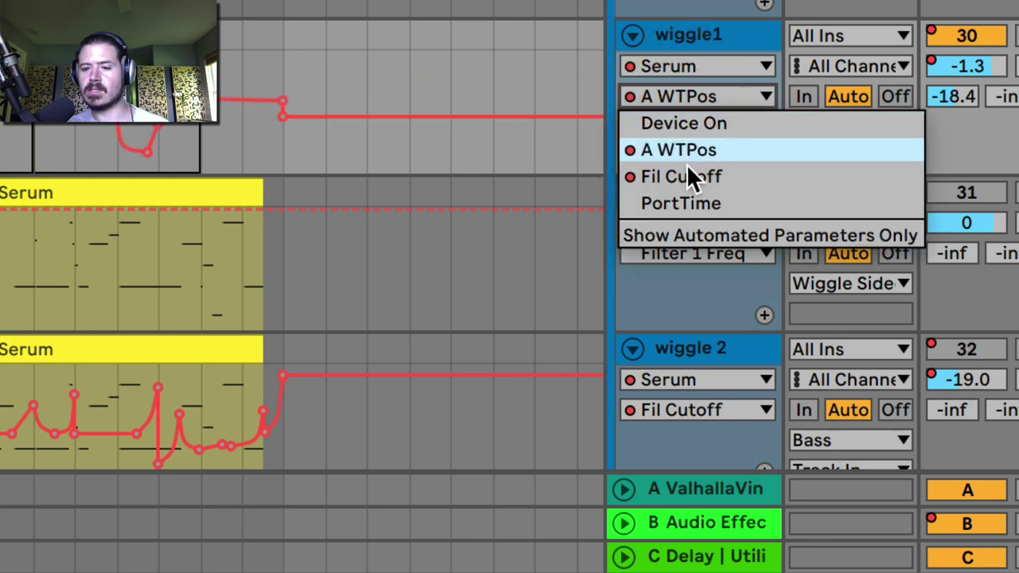
{"action": "left_click", "coordinate": [686, 176]}
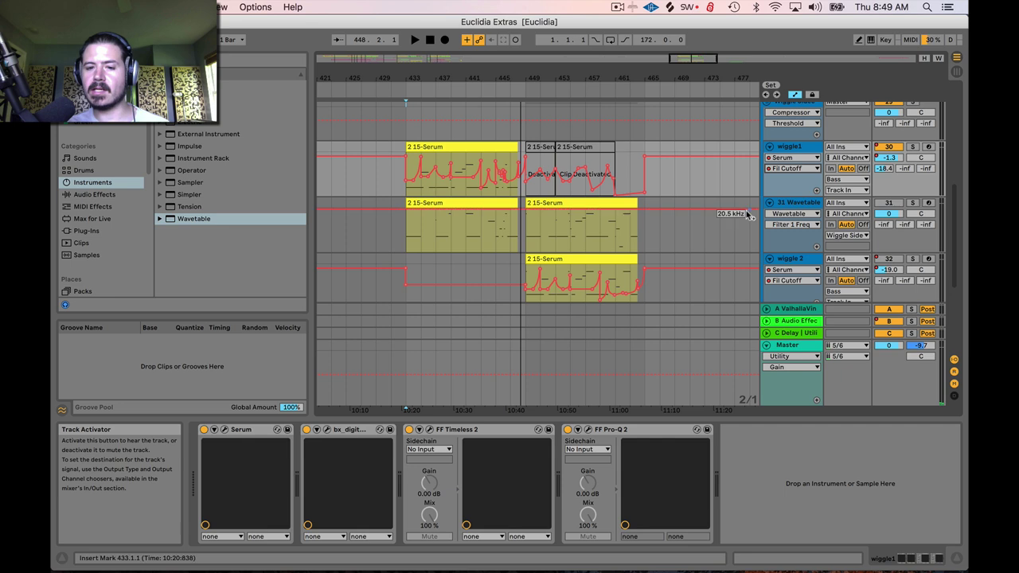
- Activate the 31 Wavetable track, and deactivate the wiggle1 track and delete its Speaker On automation
{"action": "left_click", "coordinate": [820, 207]}
{"action": "left_click", "coordinate": [790, 213]}
{"action": "left_click", "coordinate": [792, 181]}
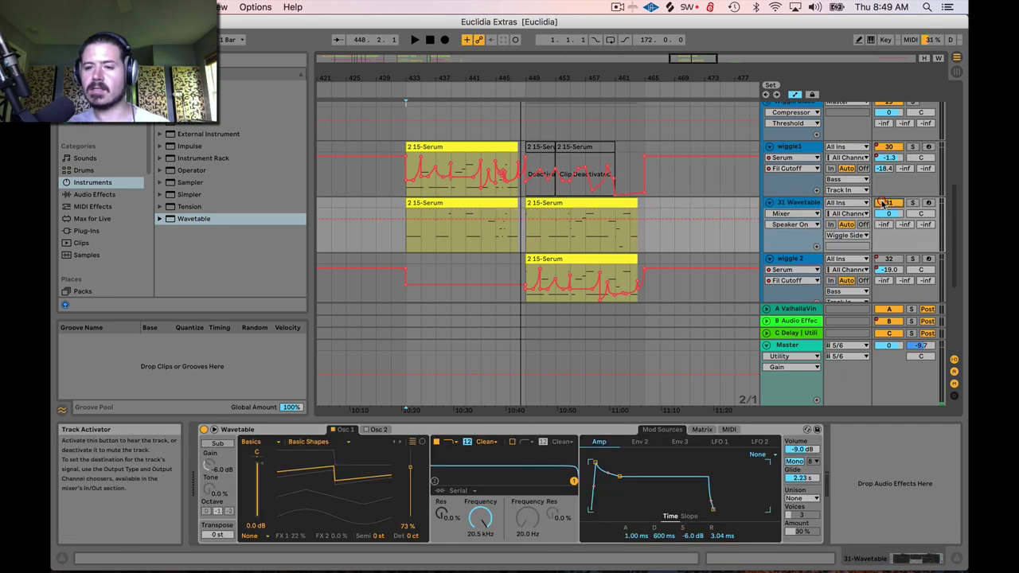
{"action": "left_click_drag", "start_coordinate": [886, 145], "coordinate": [887, 148]}
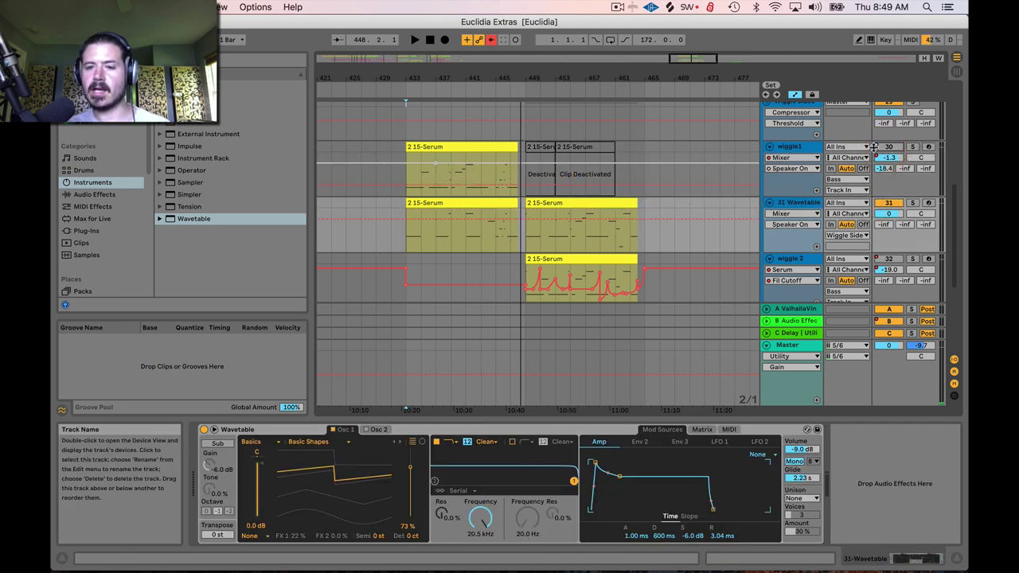
{"action": "right_click", "coordinate": [889, 148]}
{"action": "left_click", "coordinate": [844, 172]}
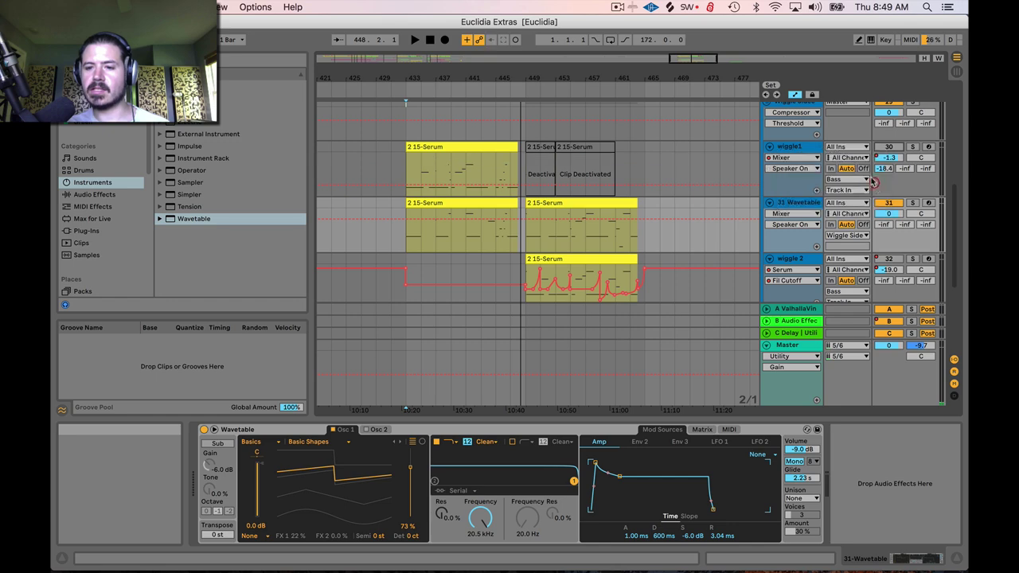
{"action": "left_click", "coordinate": [795, 145]}
{"action": "left_click", "coordinate": [803, 203]}
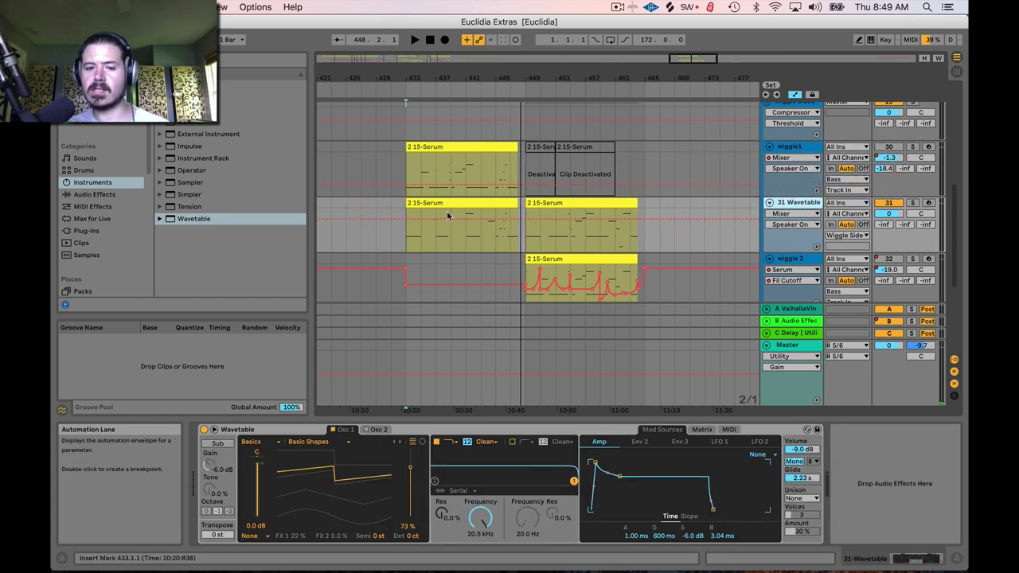
- Play the opening of the 31 Wavetable track's first clip from bar 433
{"action": "left_click", "coordinate": [402, 239]}
{"action": "scroll", "coordinate": [517, 230], "scroll_direction": "down", "scroll_amount": 2}
{"action": "scroll", "coordinate": [518, 229], "scroll_direction": "left", "scroll_amount": 2}
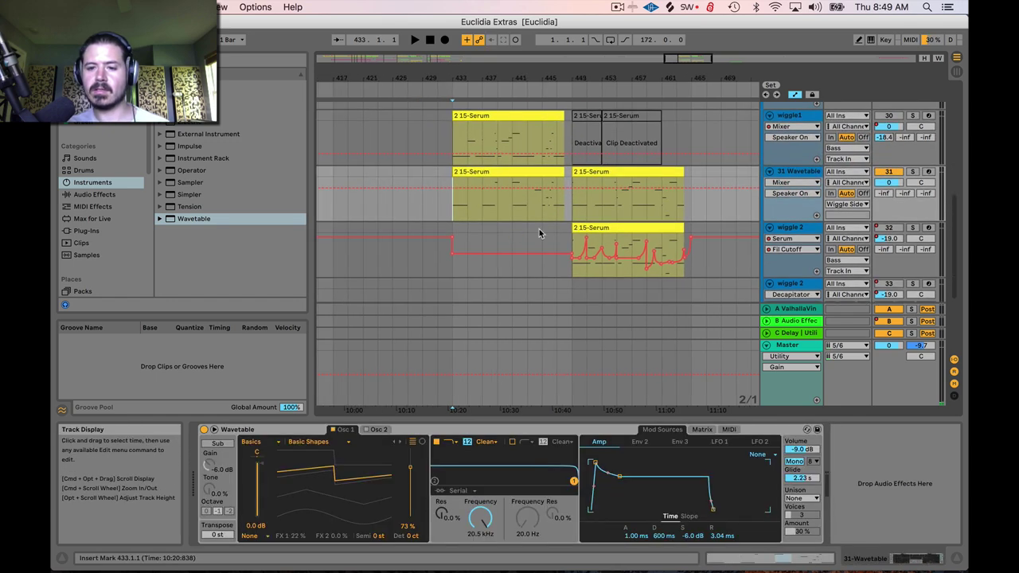
{"action": "left_click", "coordinate": [794, 173]}
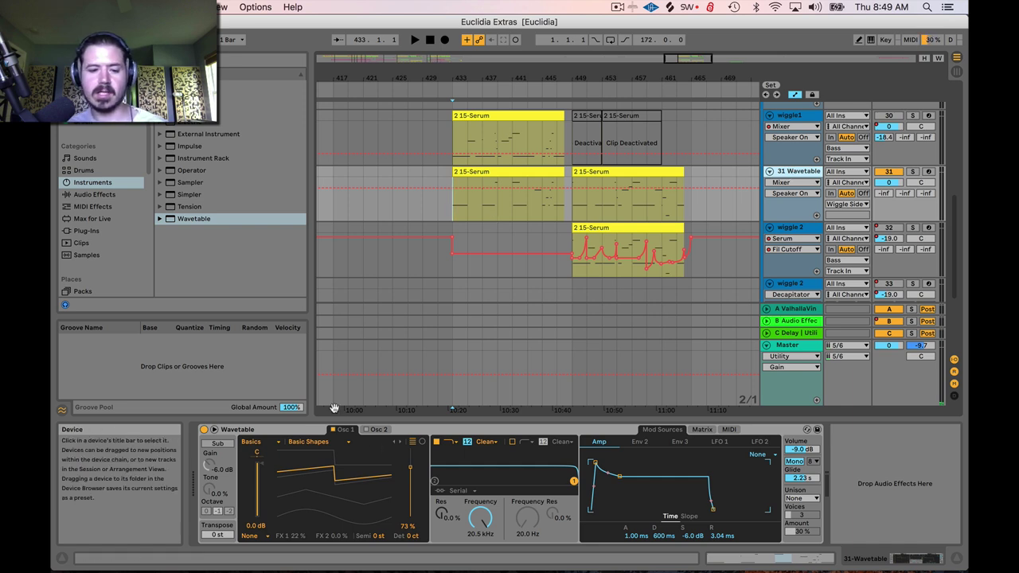
{"action": "key", "text": "space"}
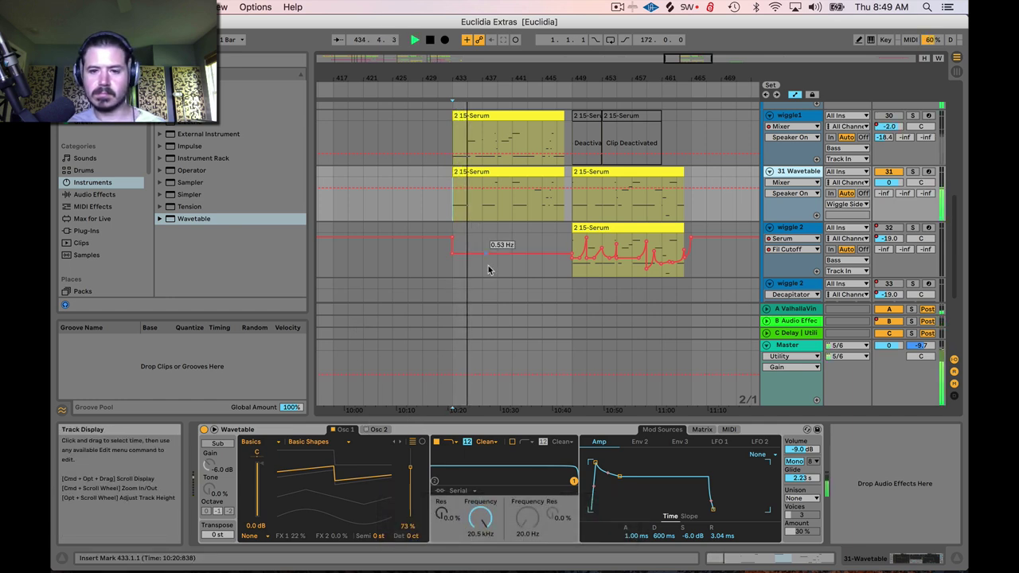
{"action": "key", "text": "space"}
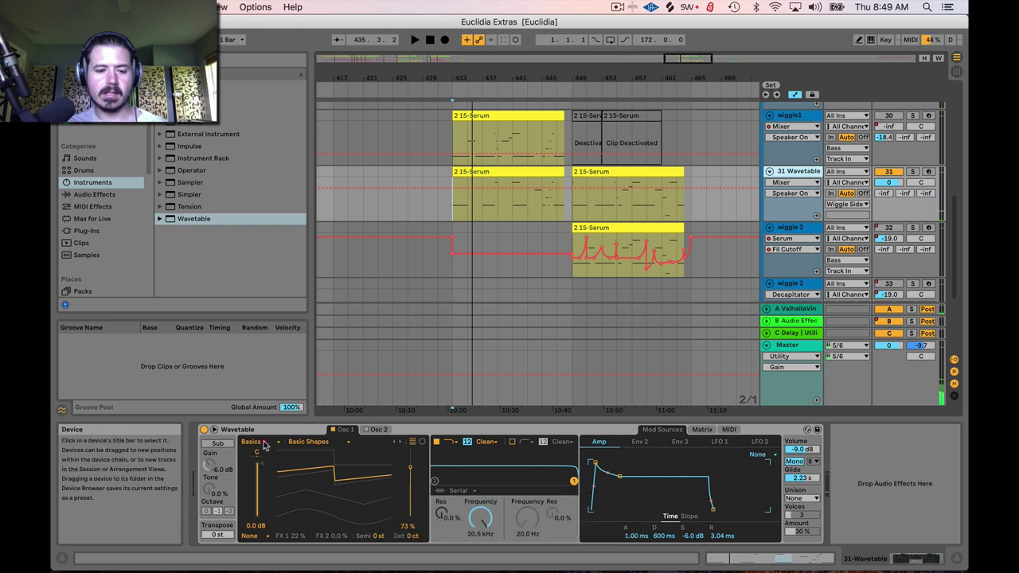
- Set Wavetable's oscillator 1 to the Tuvan wavetable from the Formant category
{"action": "left_click", "coordinate": [262, 442]}
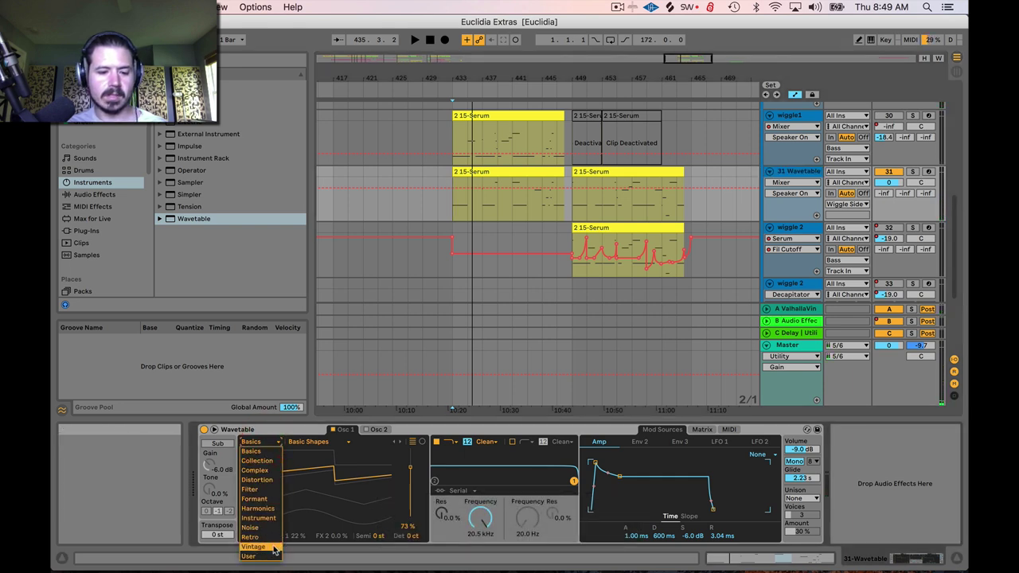
{"action": "left_click", "coordinate": [261, 499]}
{"action": "left_click", "coordinate": [313, 444]}
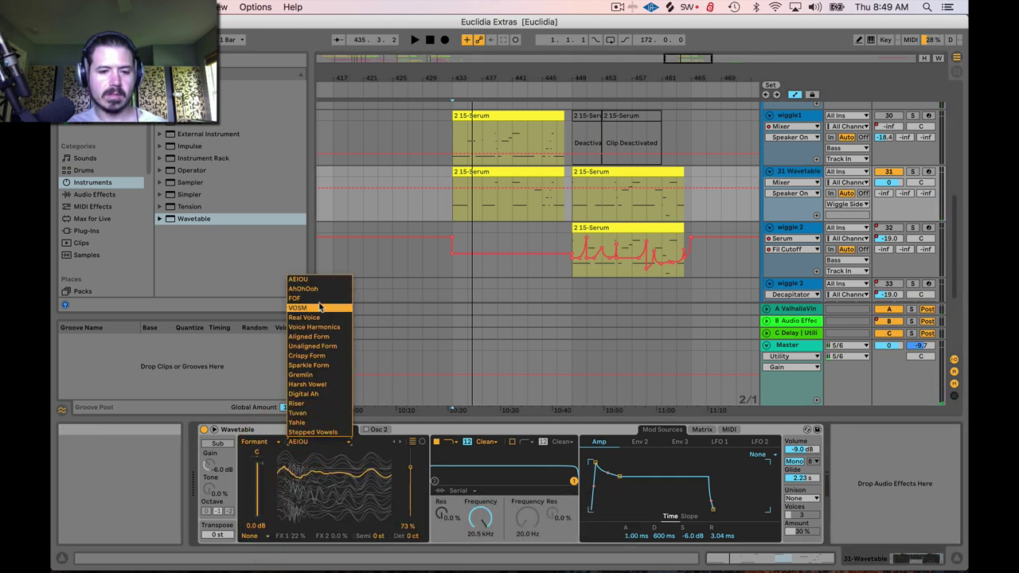
{"action": "left_click", "coordinate": [311, 413]}
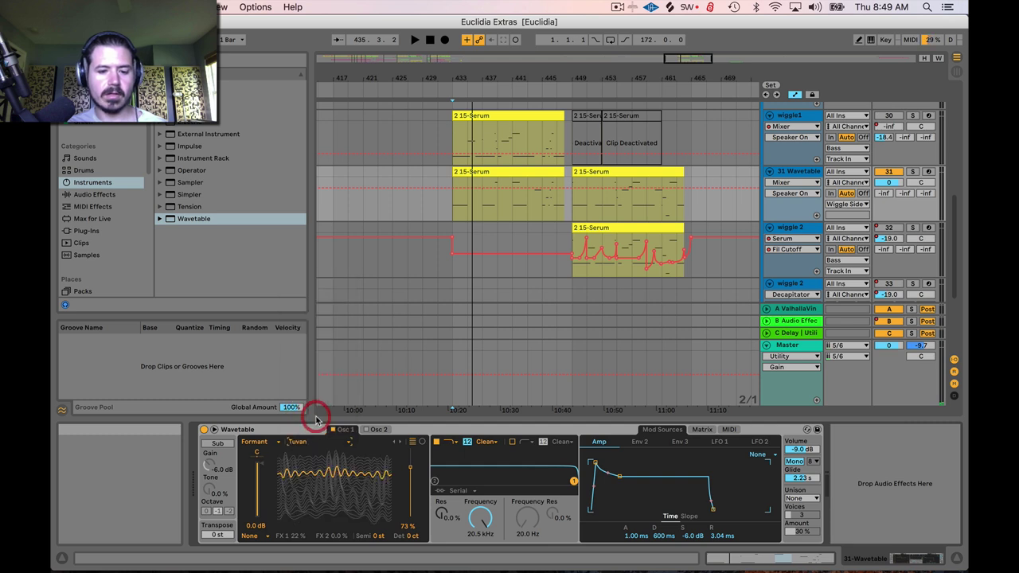
- Lower oscillator 1's wave position to 3.7% while playing the clip from bar 433
{"action": "key", "text": "space"}
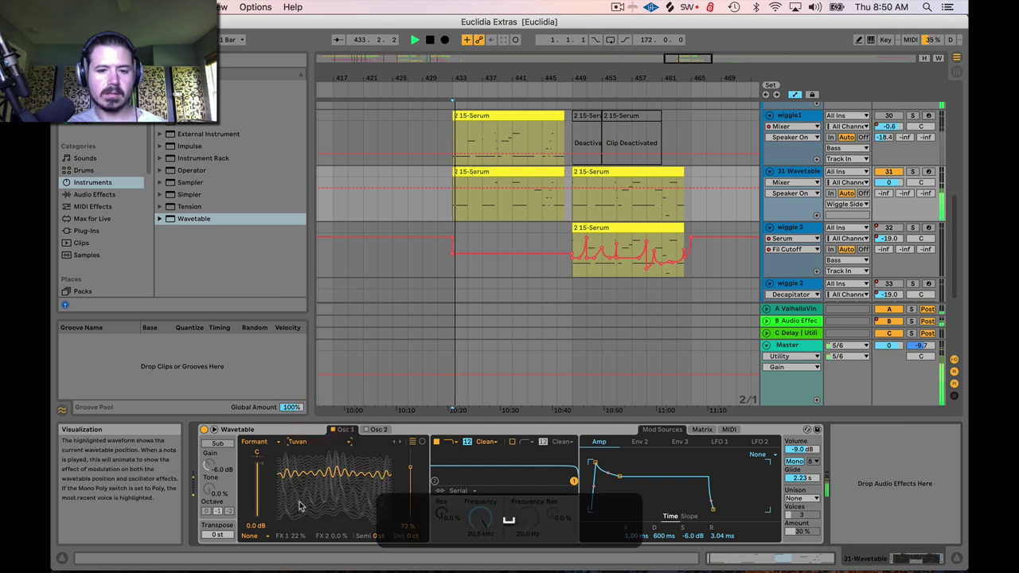
{"action": "left_click_drag", "start_coordinate": [407, 475], "coordinate": [410, 516]}
{"action": "key", "text": "space"}
- Set oscillator 1's effect mode to Modern with Warp at 30%, and audition the sound from bar 433
{"action": "left_click", "coordinate": [256, 539]}
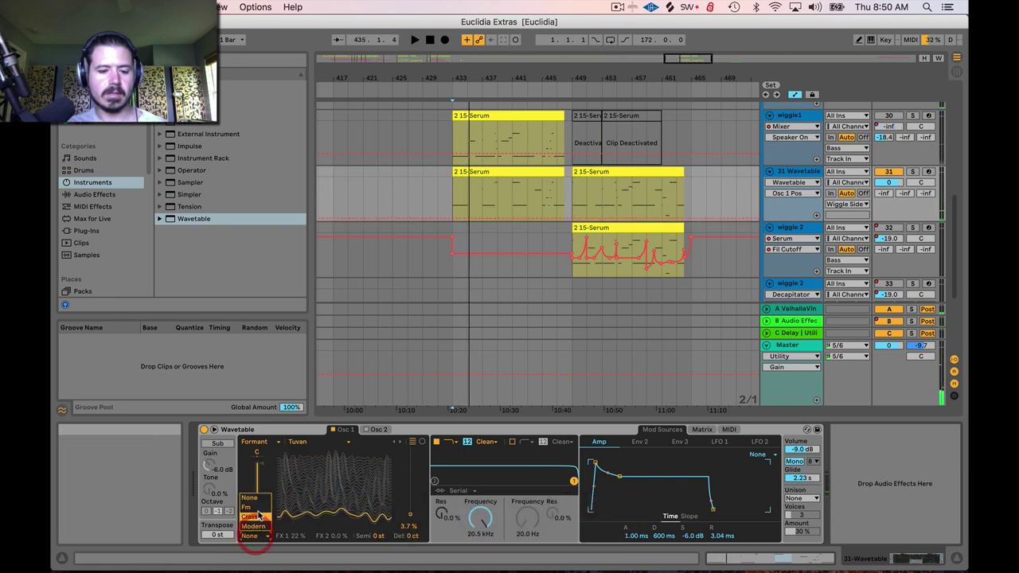
{"action": "left_click", "coordinate": [255, 525]}
{"action": "left_click_drag", "start_coordinate": [297, 535], "coordinate": [290, 497]}
{"action": "key", "text": "space"}
{"action": "key", "text": "space"}
{"action": "left_click", "coordinate": [448, 209]}
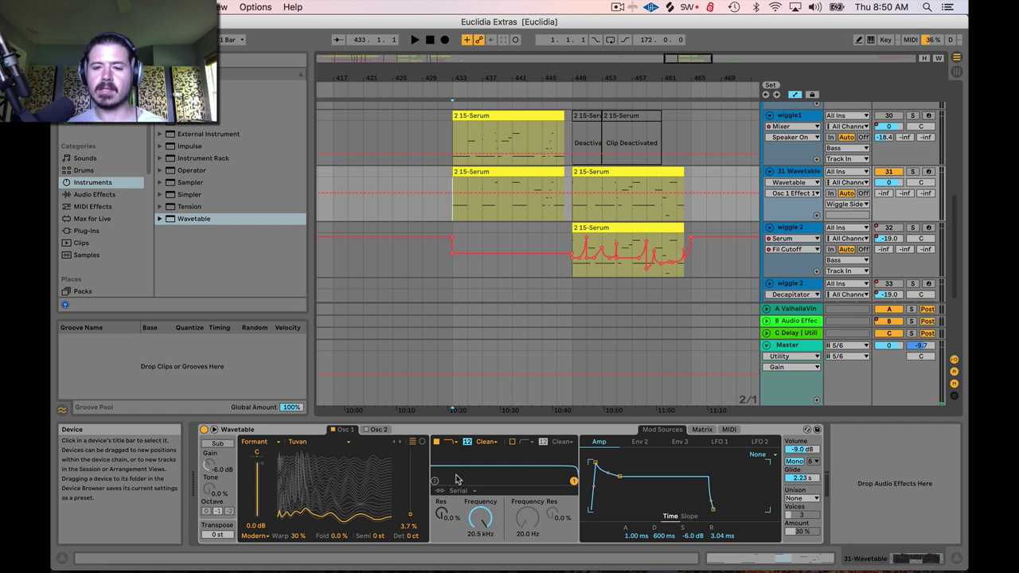
- Lower Wavetable's filter 1 frequency to 1.46 kHz and check its parameter in the track's automation lane chooser
{"action": "left_click", "coordinate": [480, 520]}
{"action": "left_click_drag", "start_coordinate": [480, 520], "coordinate": [481, 550]}
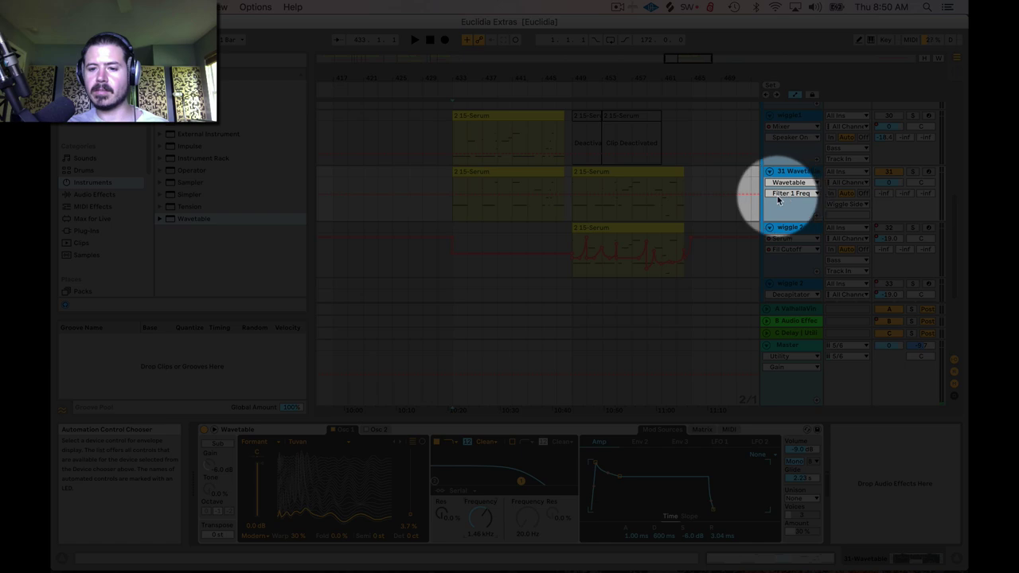
{"action": "left_click", "coordinate": [790, 193]}
{"action": "left_click", "coordinate": [790, 193]}
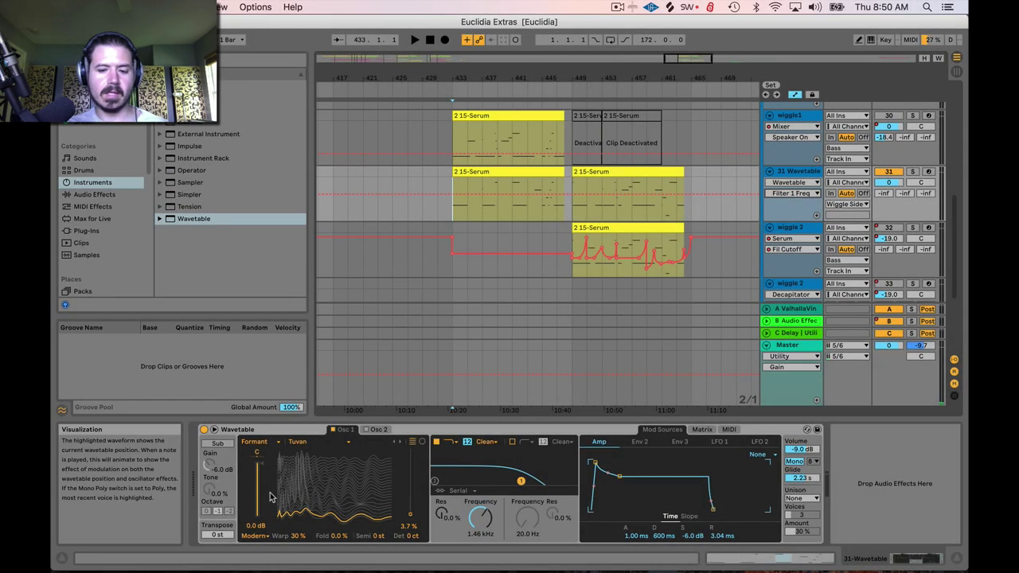
{"action": "left_click", "coordinate": [266, 476]}
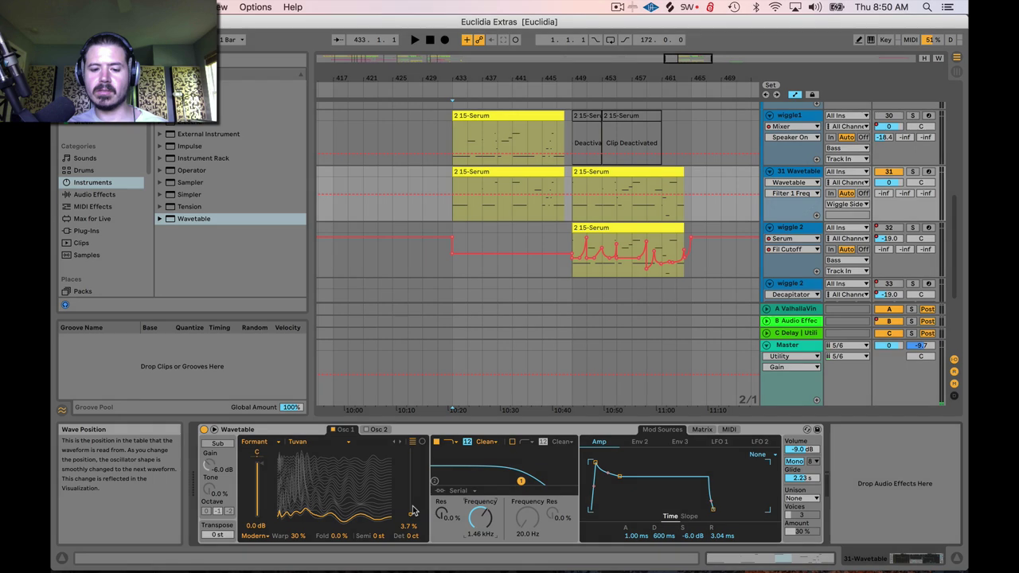
- Show Wavetable's filter 1 frequency in the 31 Wavetable track's automation lane and lower the frequency to 843 Hz
{"action": "left_click", "coordinate": [792, 183]}
{"action": "left_click", "coordinate": [793, 196]}
{"action": "left_click", "coordinate": [797, 195]}
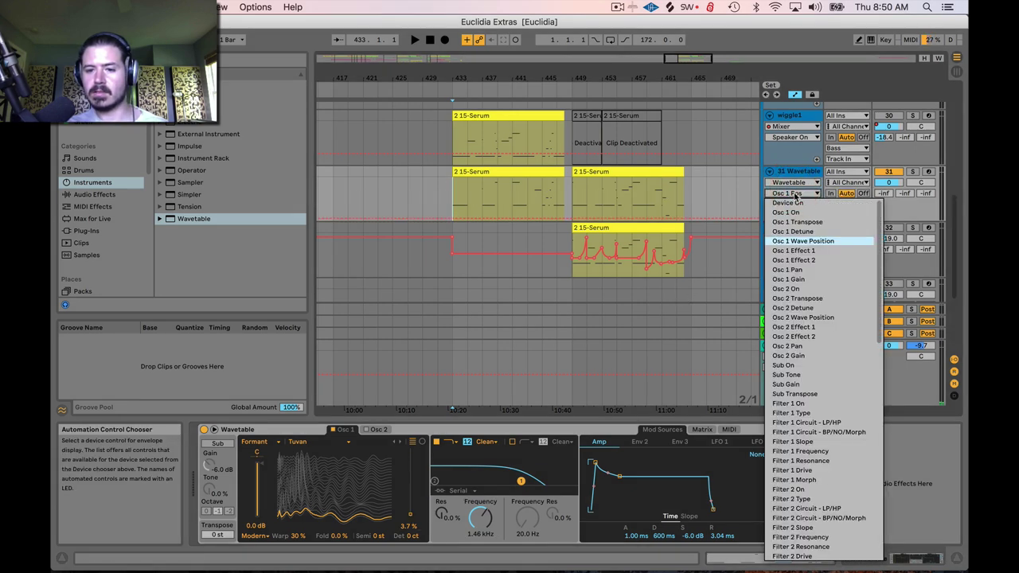
{"action": "left_click", "coordinate": [800, 451]}
{"action": "mouse_move", "coordinate": [480, 518]}
{"action": "left_mouse_down"}
{"action": "mouse_move", "coordinate": [480, 558]}
{"action": "mouse_move", "coordinate": [476, 510]}
{"action": "left_mouse_up"}
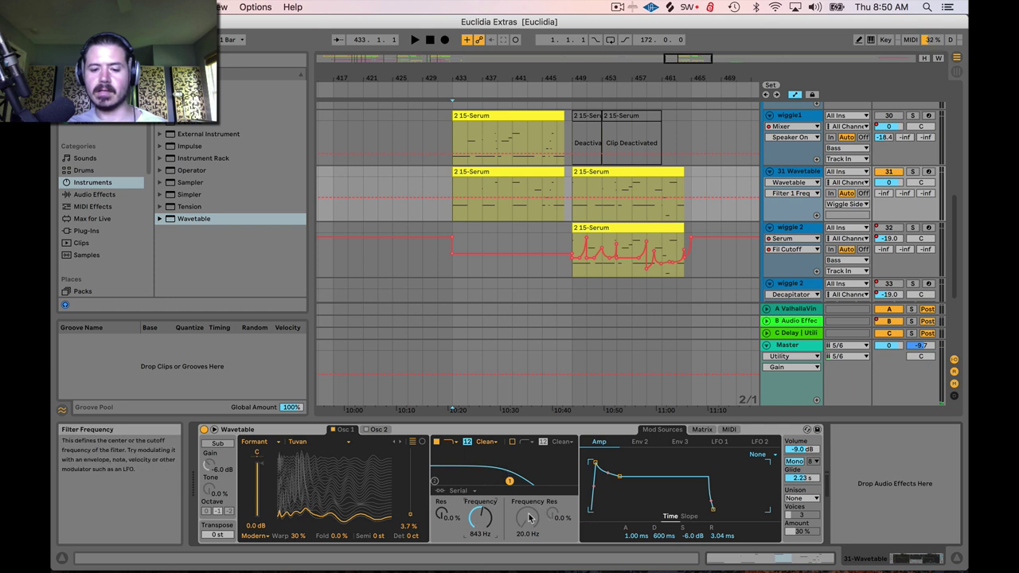
- Switch Wavetable's filter 2 on and back off while checking its parameter in the automation lane chooser
{"action": "left_click", "coordinate": [513, 441]}
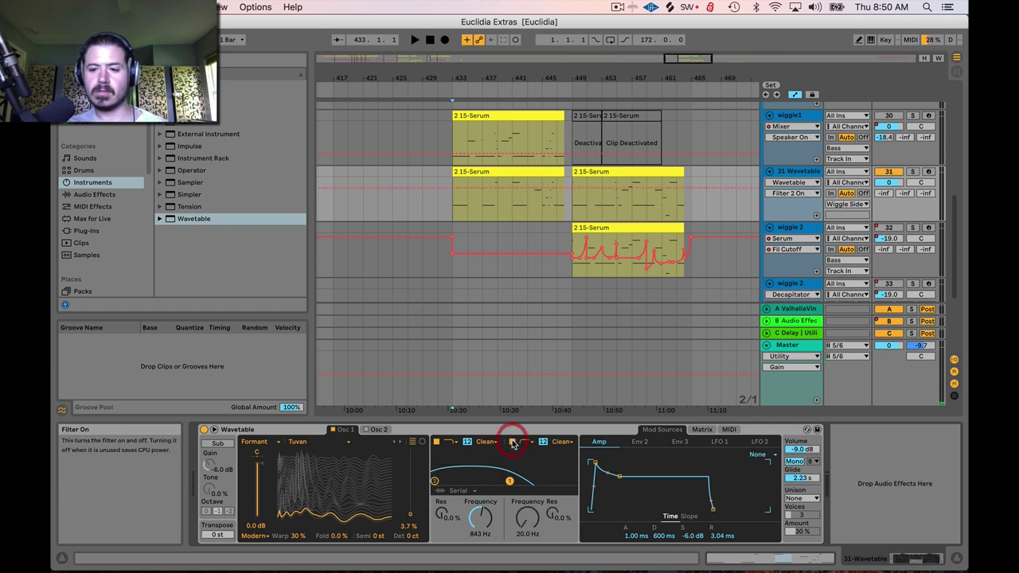
{"action": "left_click", "coordinate": [793, 194]}
{"action": "key", "text": "Escape"}
{"action": "left_click", "coordinate": [513, 441]}
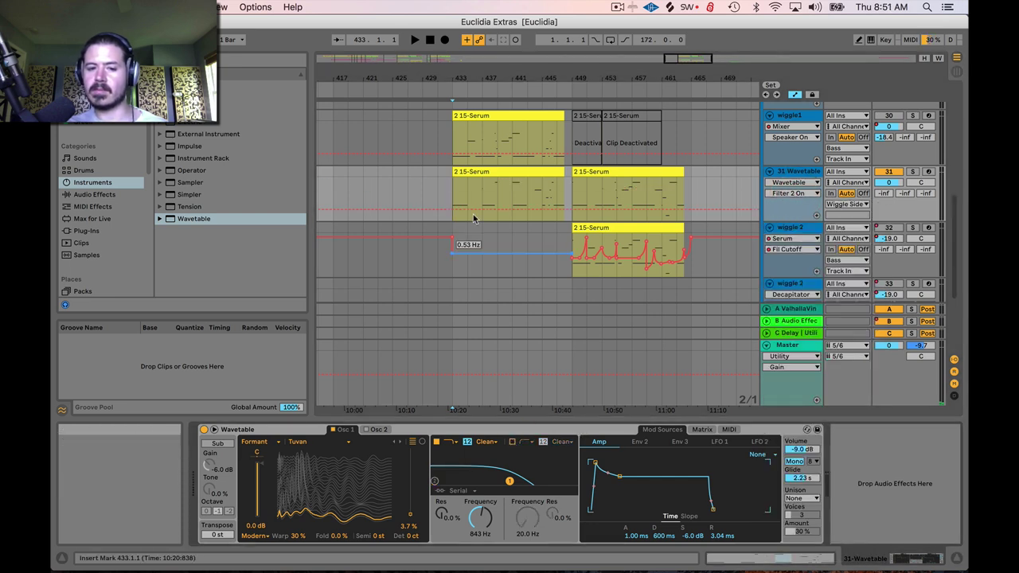
- Lower filter 1 frequency to 83.6 Hz and draw an automation ramp from bar 433 up to 4.73 kHz at bar 435
{"action": "left_click_drag", "start_coordinate": [693, 56], "coordinate": [629, 146]}
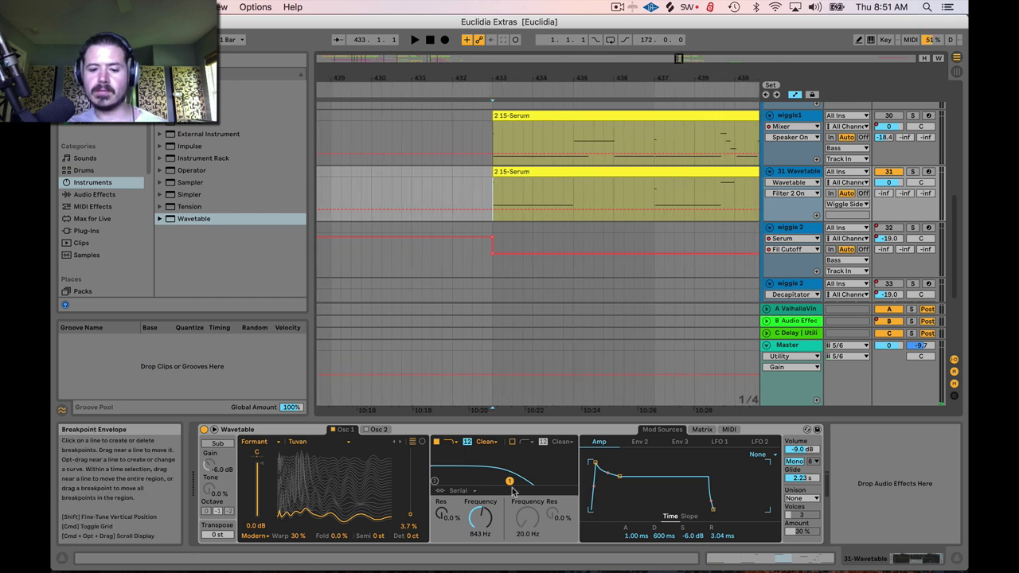
{"action": "left_click_drag", "start_coordinate": [481, 519], "coordinate": [481, 550]}
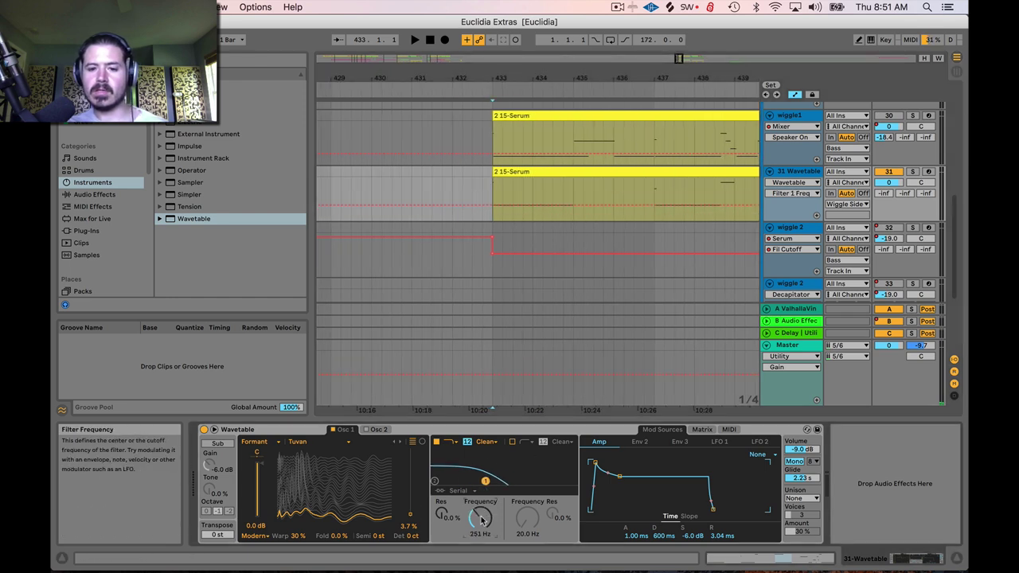
{"action": "mouse_move", "coordinate": [485, 481]}
{"action": "left_mouse_down"}
{"action": "mouse_move", "coordinate": [552, 481]}
{"action": "mouse_move", "coordinate": [454, 481]}
{"action": "mouse_move", "coordinate": [564, 481]}
{"action": "mouse_move", "coordinate": [462, 481]}
{"action": "mouse_move", "coordinate": [497, 480]}
{"action": "mouse_move", "coordinate": [480, 481]}
{"action": "left_mouse_up"}
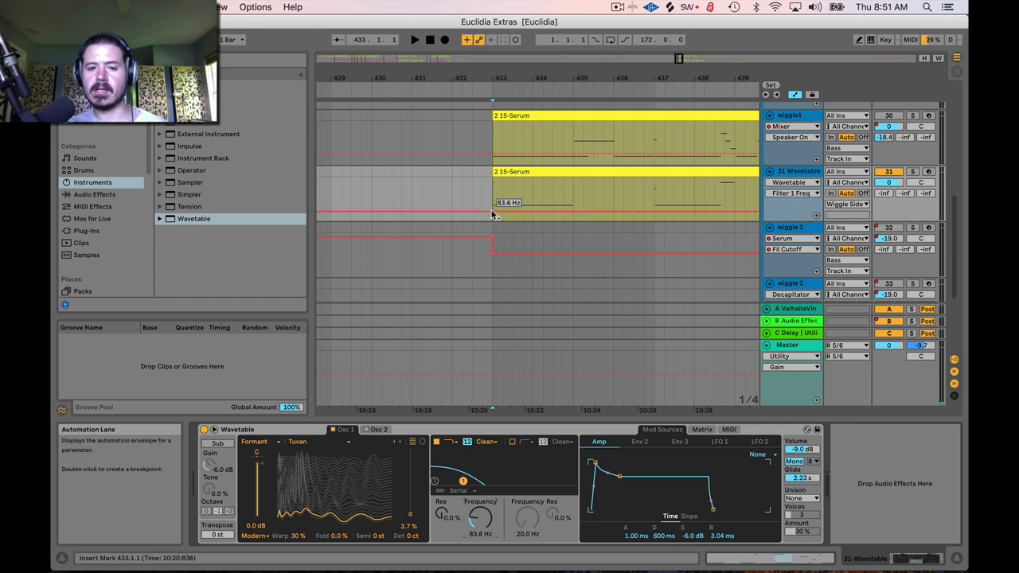
{"action": "left_click_drag", "start_coordinate": [494, 212], "coordinate": [571, 216]}
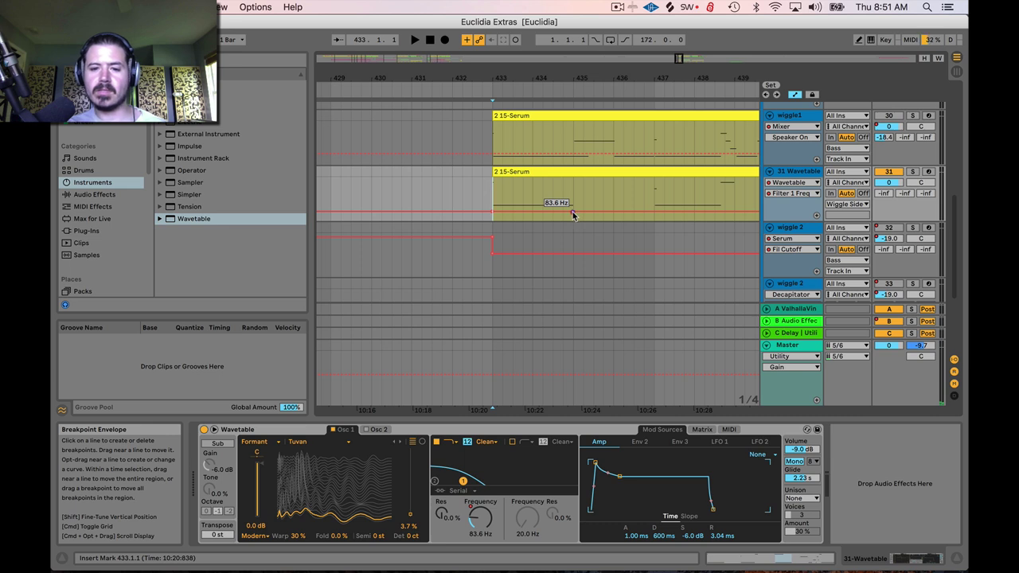
{"action": "left_click_drag", "start_coordinate": [571, 212], "coordinate": [573, 186]}
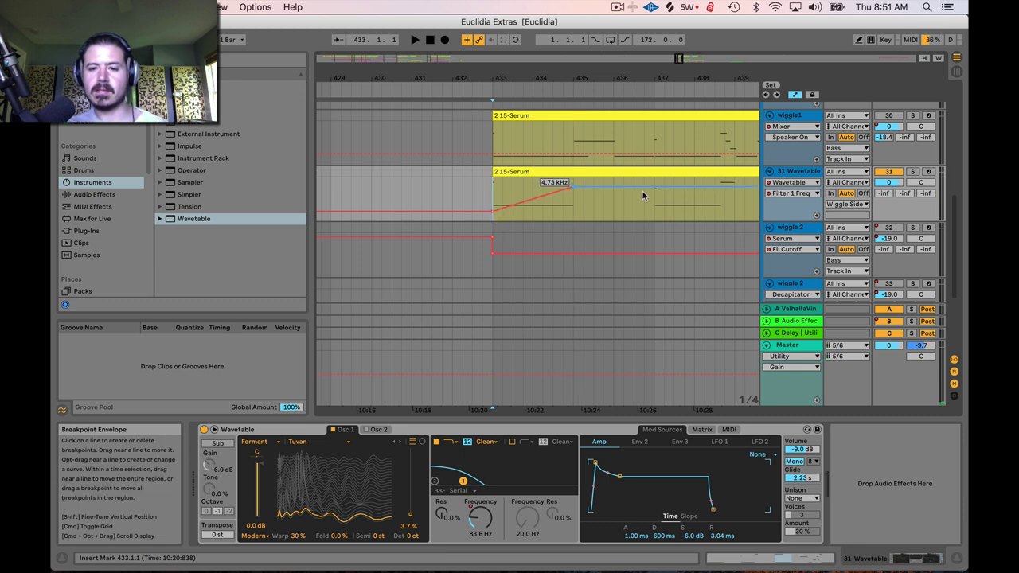
- Solo the 31 Wavetable track and audition the filter frequency ramp from bar 433
{"action": "key", "text": "space"}
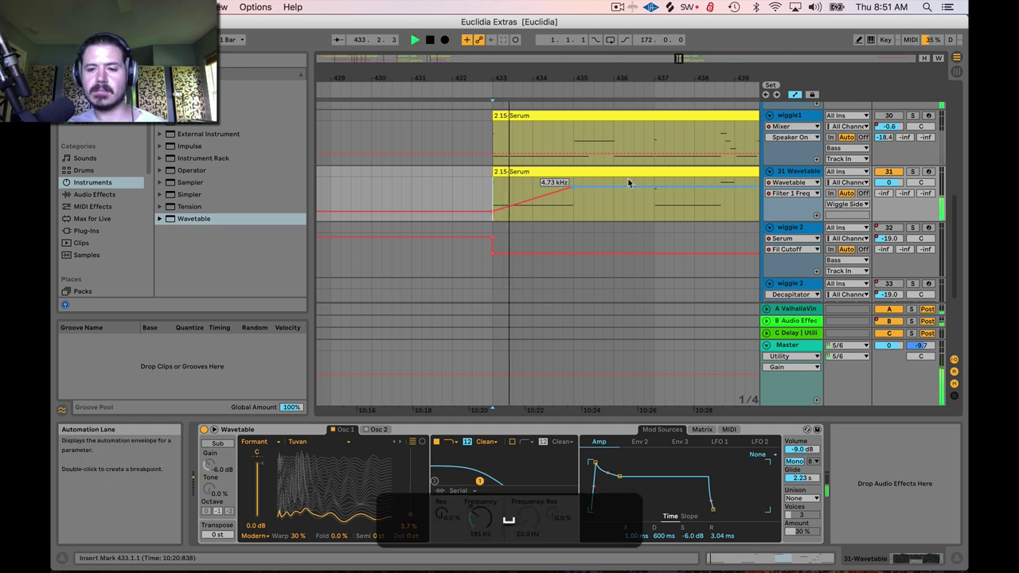
{"action": "left_click", "coordinate": [911, 171]}
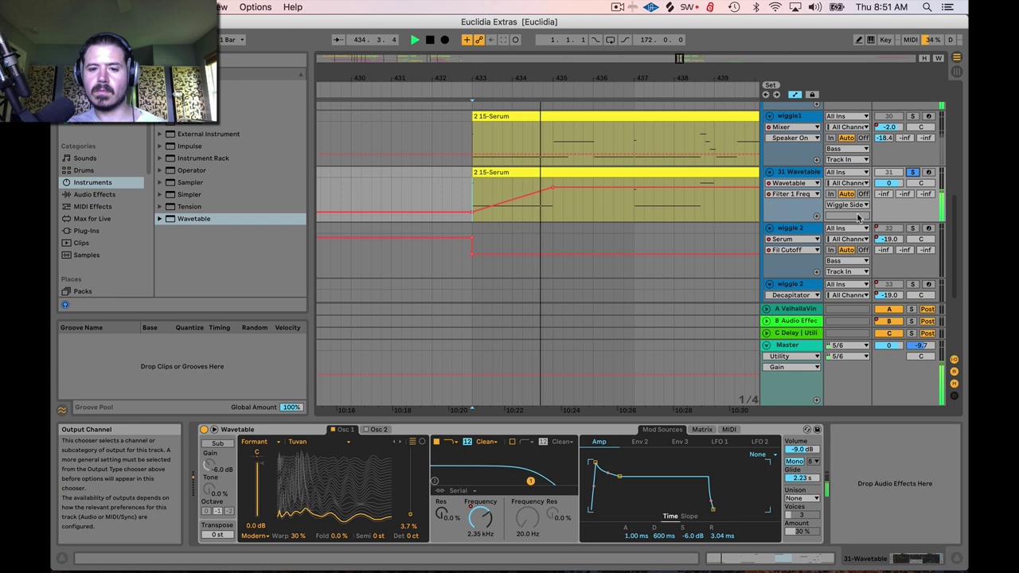
{"action": "key", "text": "space"}
{"action": "key", "text": "space"}
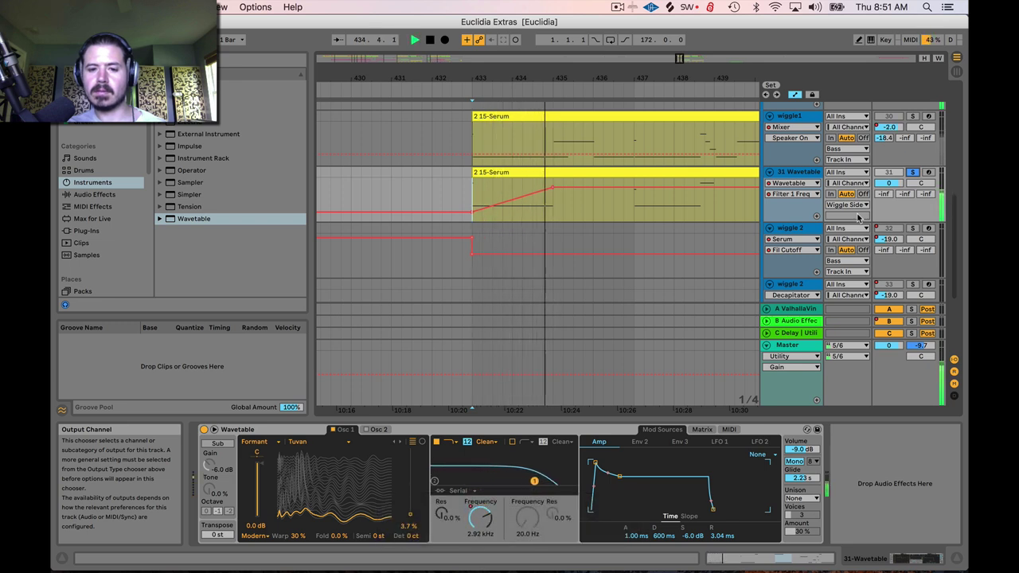
{"action": "key", "text": "space"}
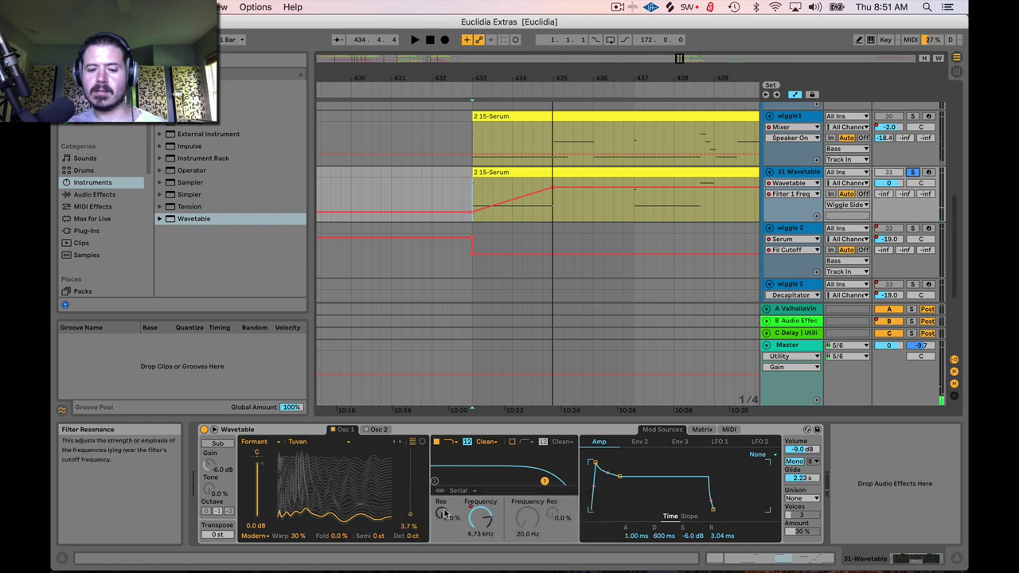
- Raise Wavetable's filter 1 resonance to 49% and audition the filter sweep from bar 433
{"action": "left_click_drag", "start_coordinate": [443, 513], "coordinate": [440, 513]}
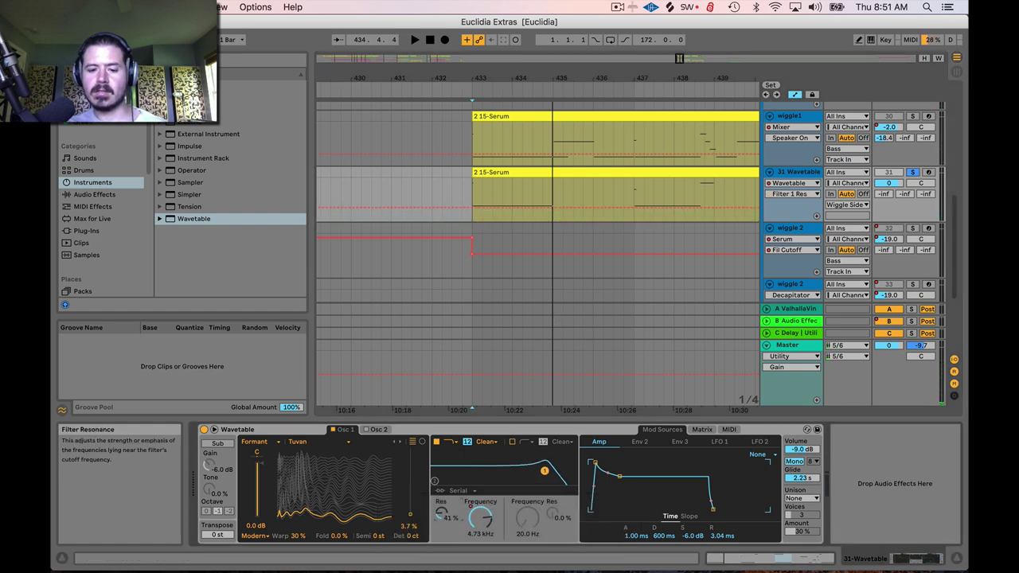
{"action": "key", "text": "space"}
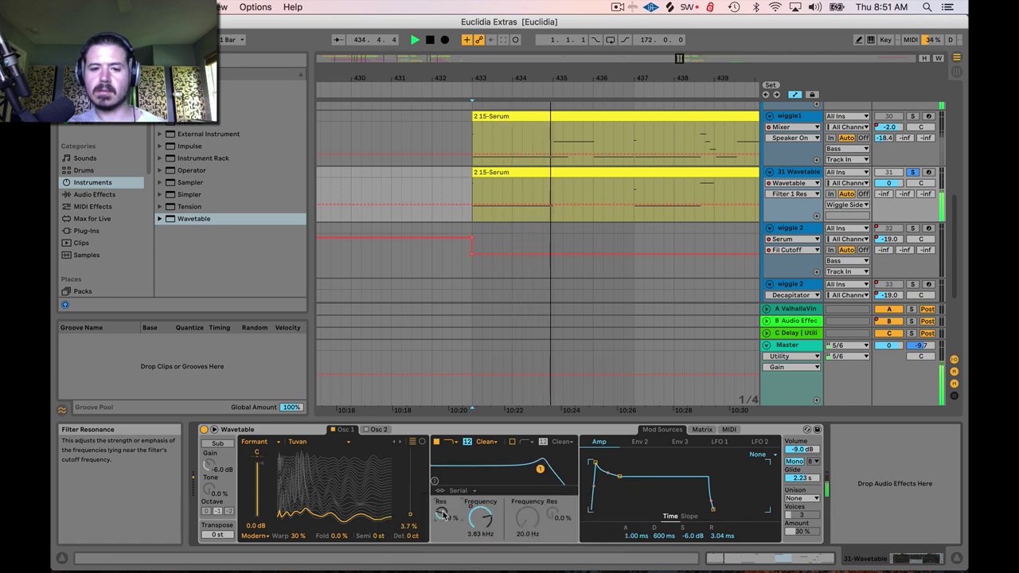
{"action": "key", "text": "space"}
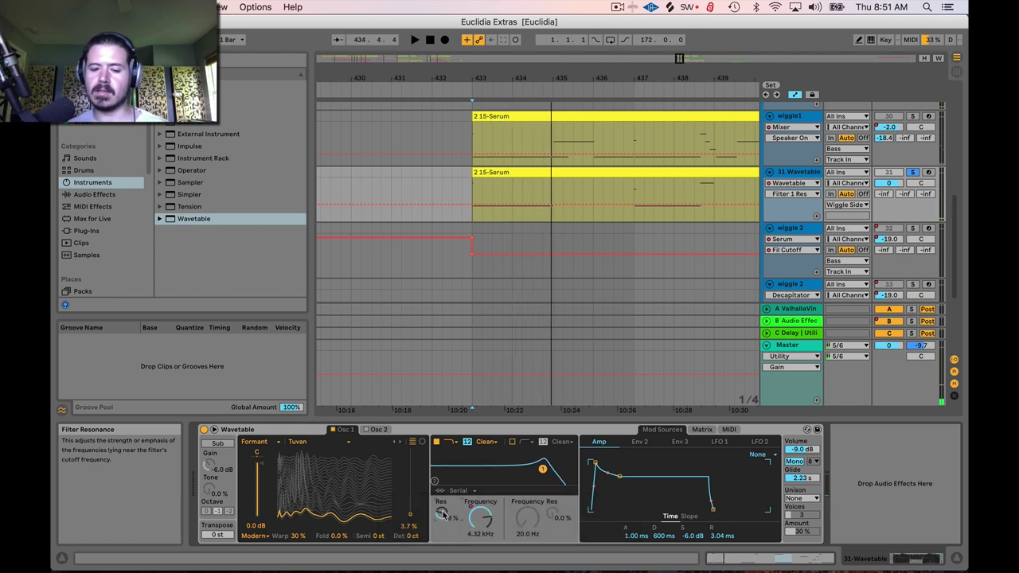
- Raise the filter 1 frequency ramp's starting breakpoint at bar 433 and play the result
{"action": "left_click", "coordinate": [479, 518]}
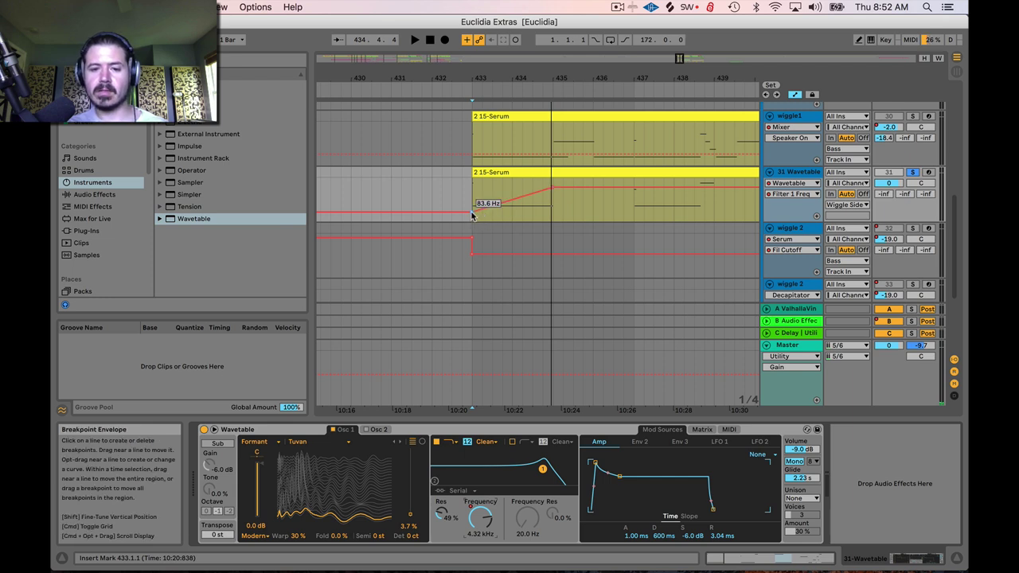
{"action": "left_click_drag", "start_coordinate": [472, 215], "coordinate": [472, 206]}
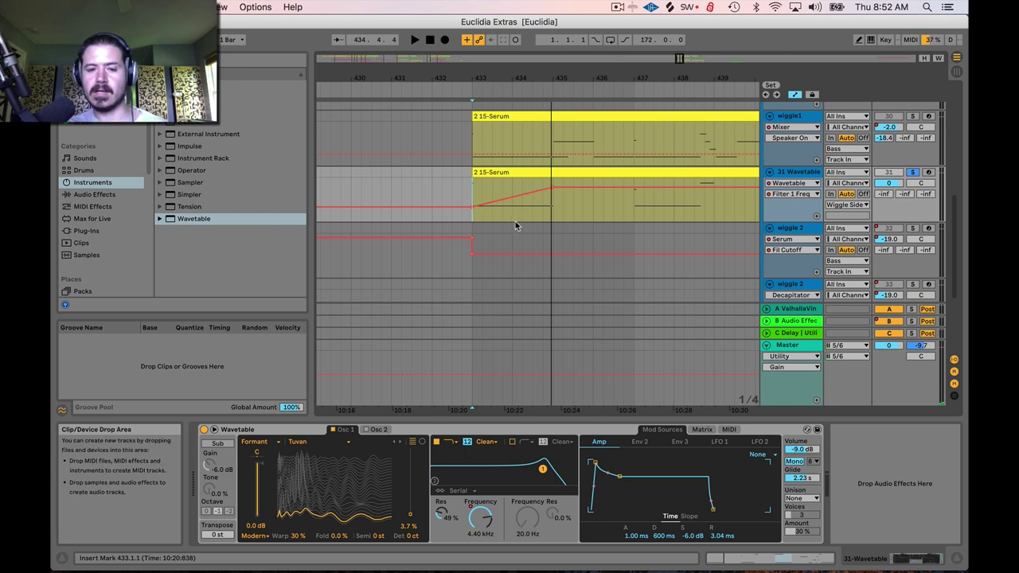
{"action": "key", "text": "space"}
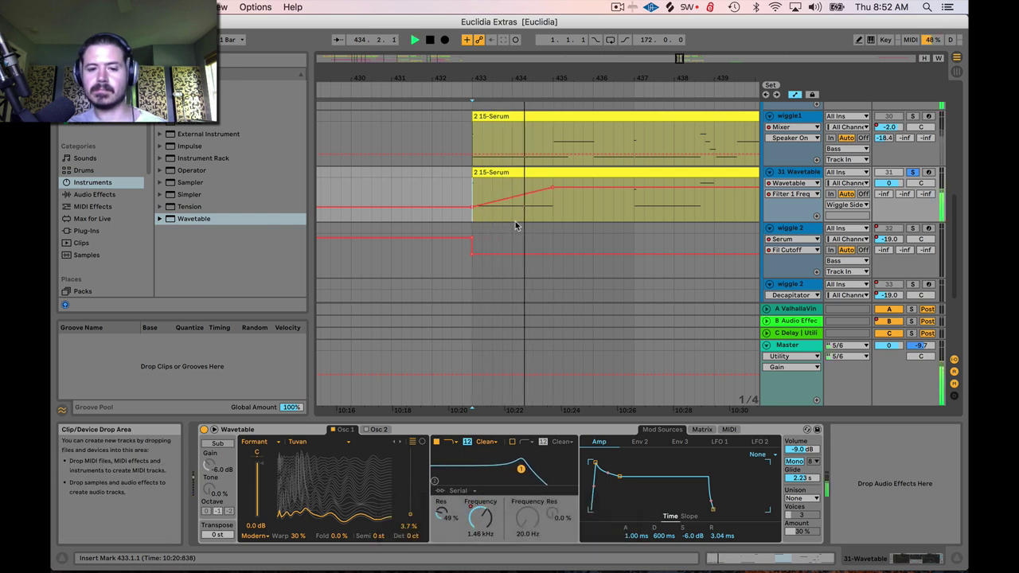
- Set the amp envelope's attack to 10.7 ms and audition the clip from bar 433
{"action": "key", "text": "space"}
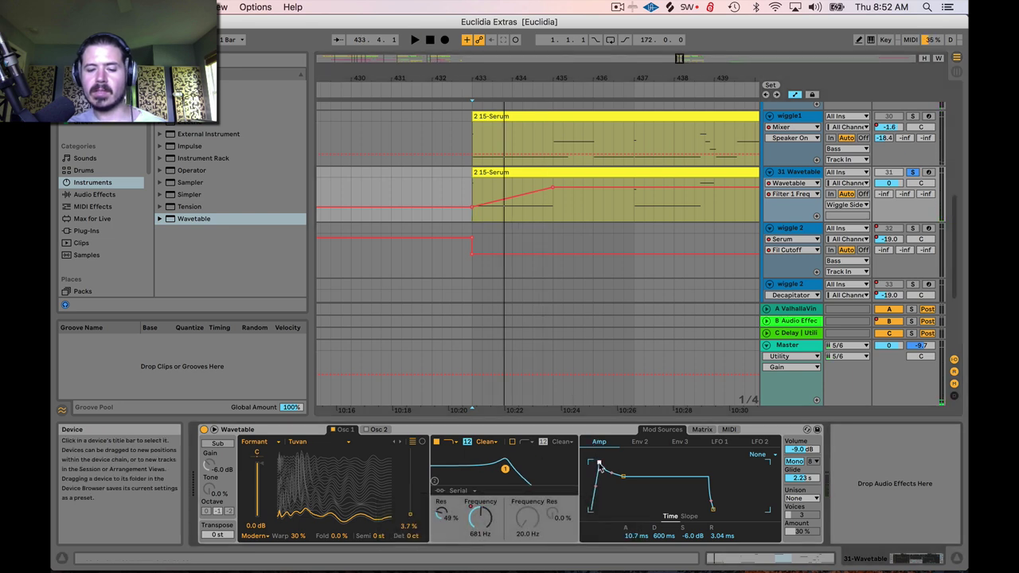
{"action": "key", "text": "space"}
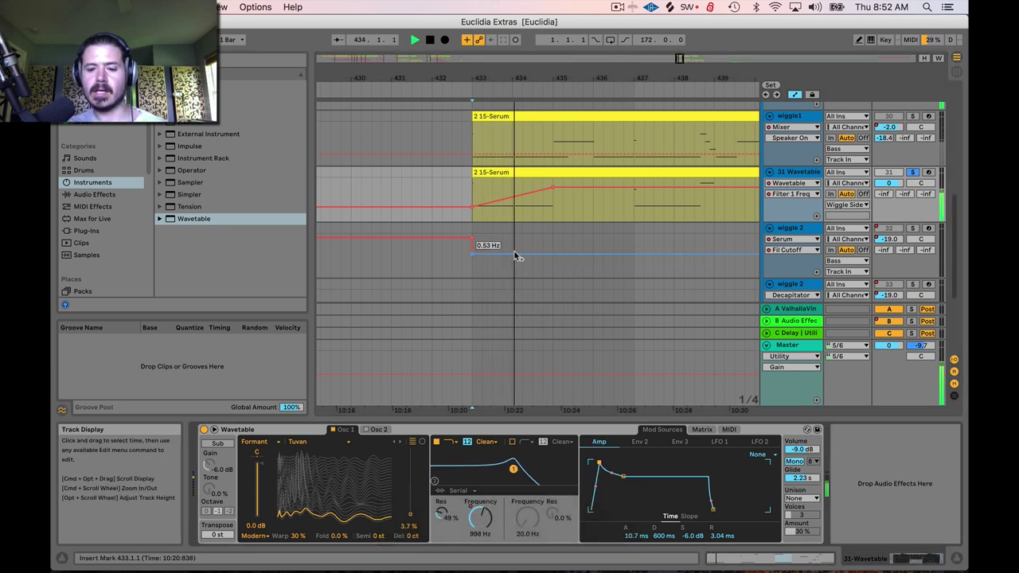
{"action": "key", "text": "space"}
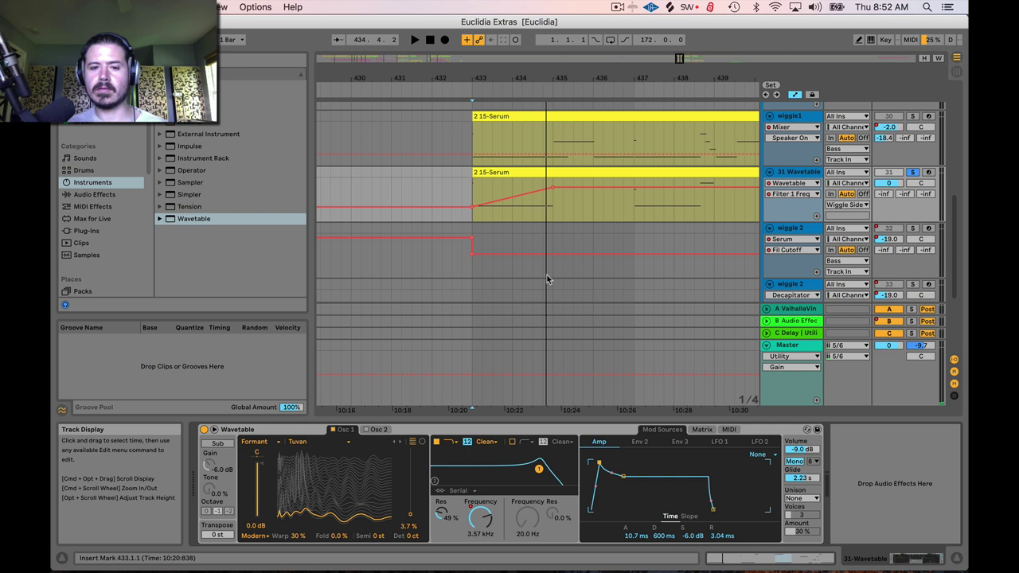
- Examine the first note of the 31 Wavetable track's clip at bar 433 in the note editor, and return to the Wavetable device
{"action": "left_click", "coordinate": [501, 174]}
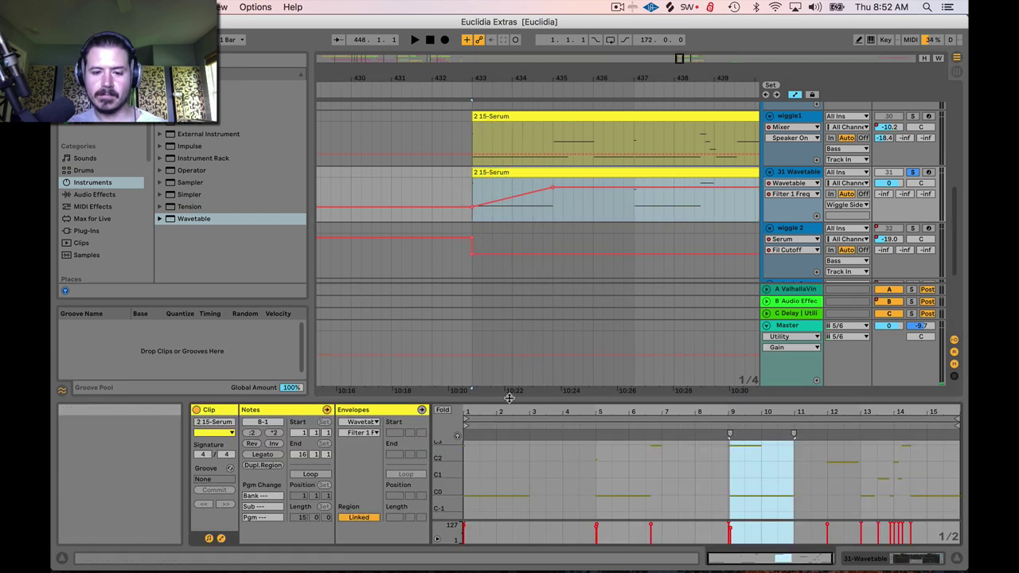
{"action": "mouse_move", "coordinate": [601, 409]}
{"action": "left_mouse_down"}
{"action": "mouse_move", "coordinate": [601, 446]}
{"action": "mouse_move", "coordinate": [601, 408]}
{"action": "left_mouse_up"}
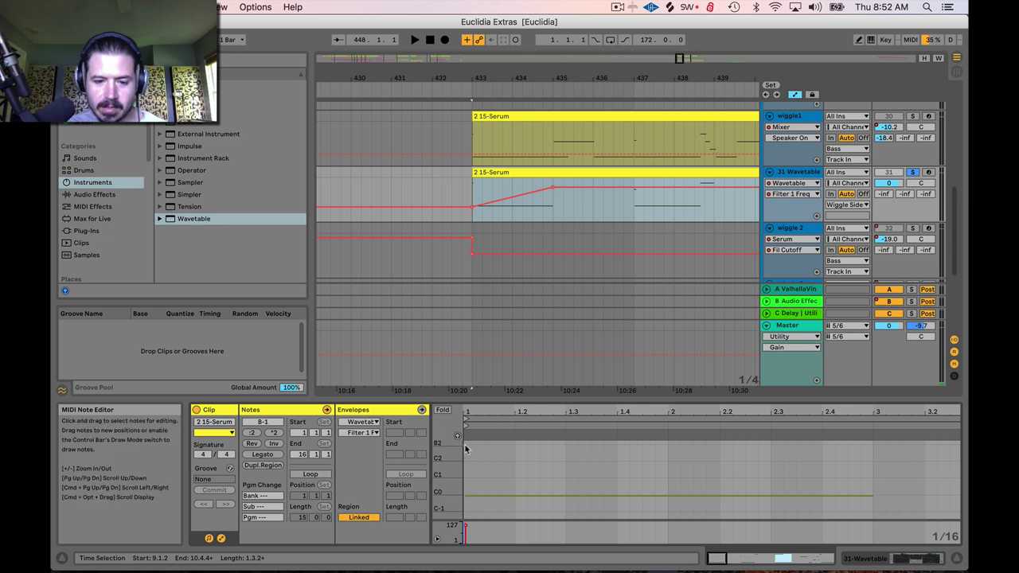
{"action": "left_click", "coordinate": [496, 497]}
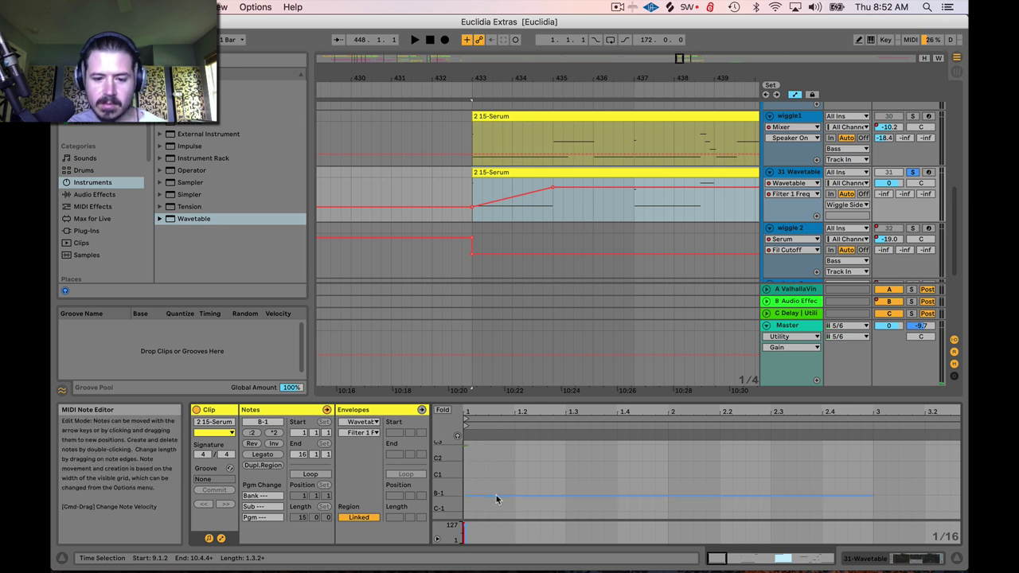
{"action": "left_click", "coordinate": [497, 500]}
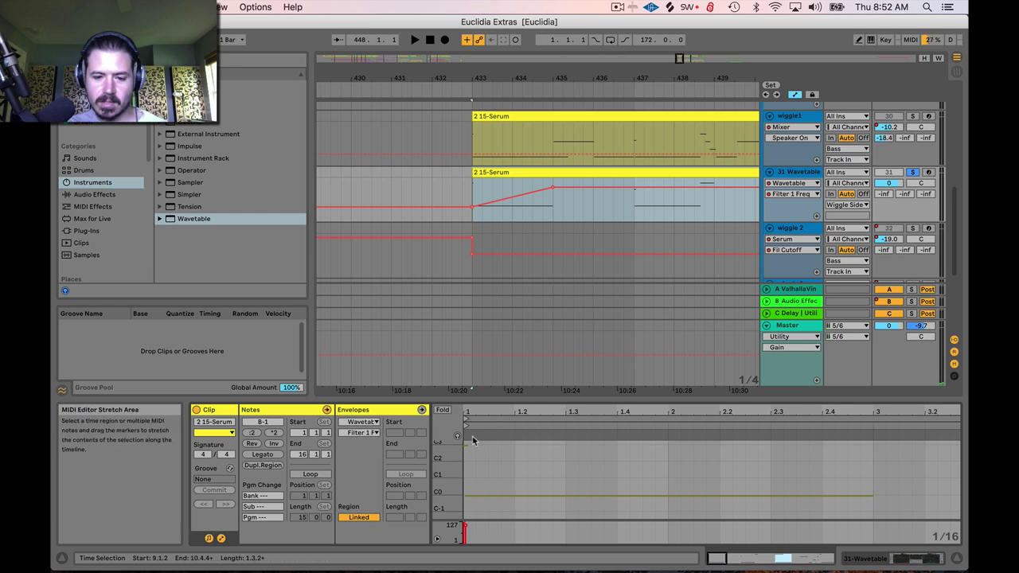
{"action": "left_click", "coordinate": [788, 170]}
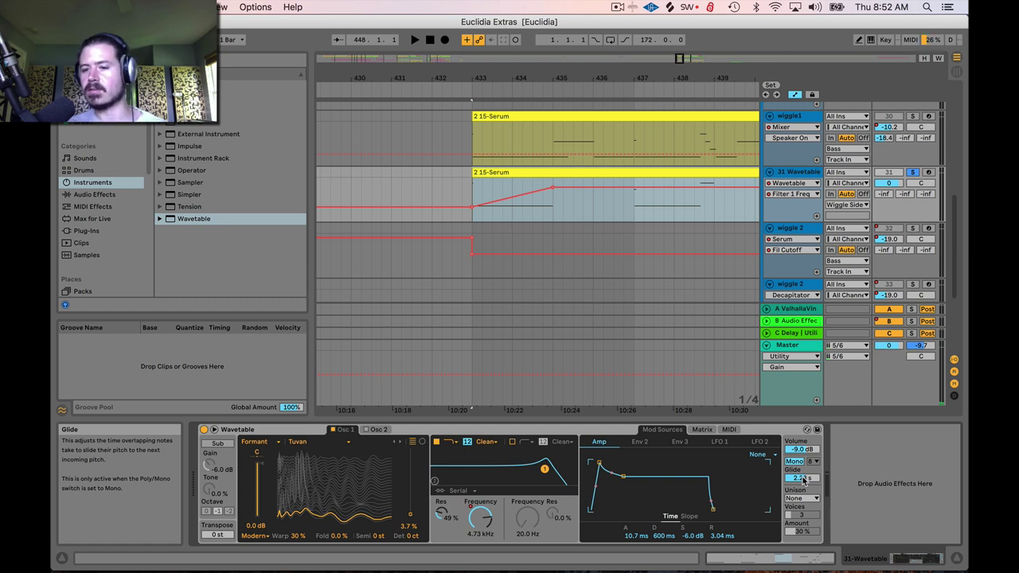
- Play the Wavetable track from bar 433 to hear the filter sweep
{"action": "left_click", "coordinate": [471, 195]}
{"action": "key", "text": "space"}
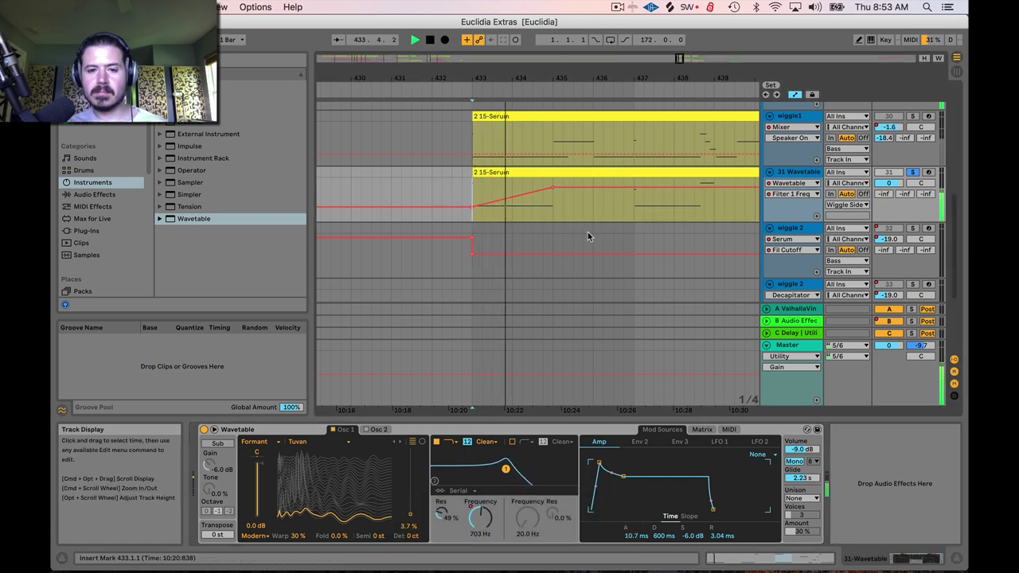
{"action": "key", "text": "space"}
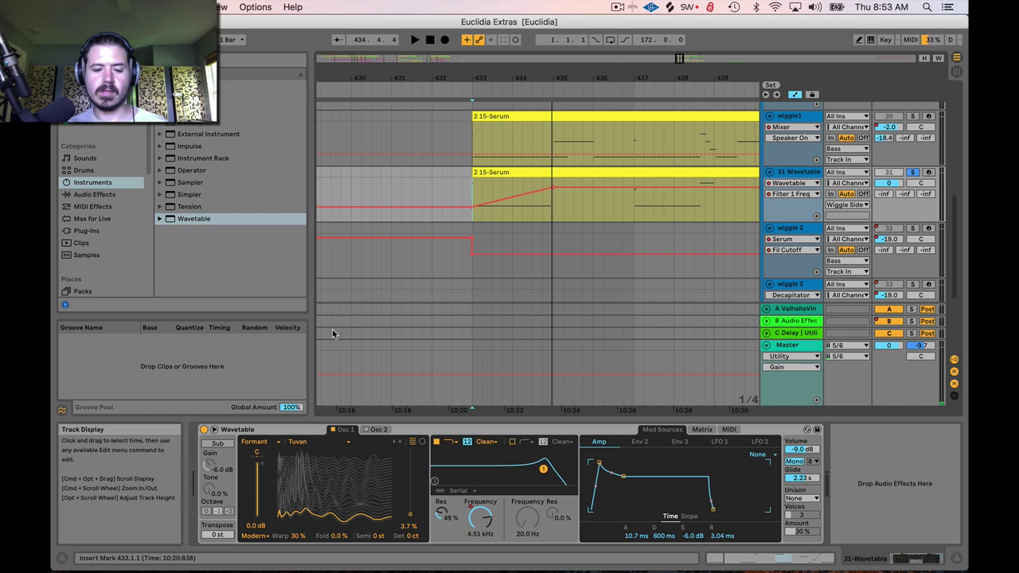
- Set oscillator 1's wave position to 61% and automate it down from bar 433 to 20% at bar 435
{"action": "left_click_drag", "start_coordinate": [410, 513], "coordinate": [410, 478]}
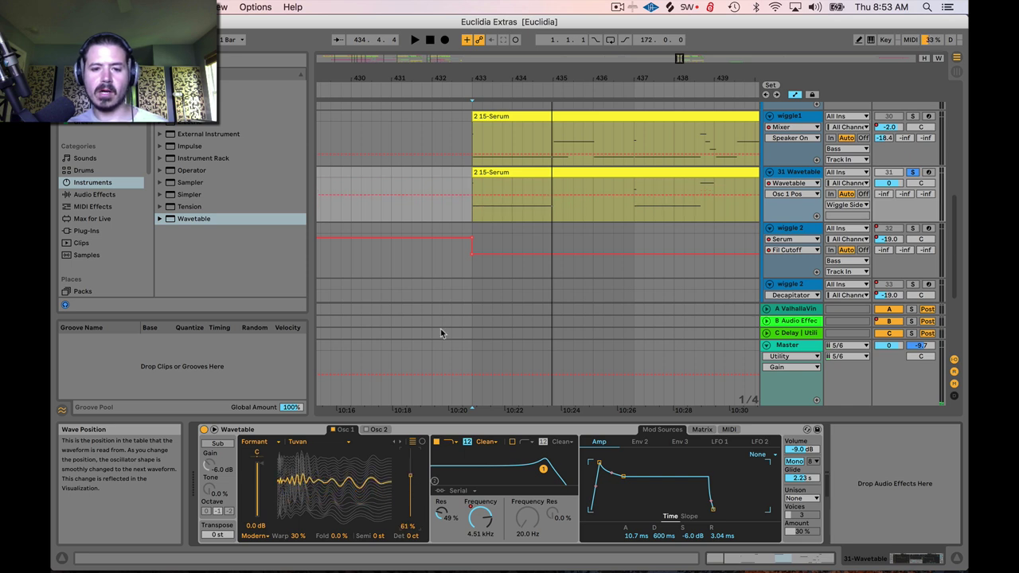
{"action": "left_click", "coordinate": [470, 194]}
{"action": "left_click_drag", "start_coordinate": [551, 193], "coordinate": [552, 211]}
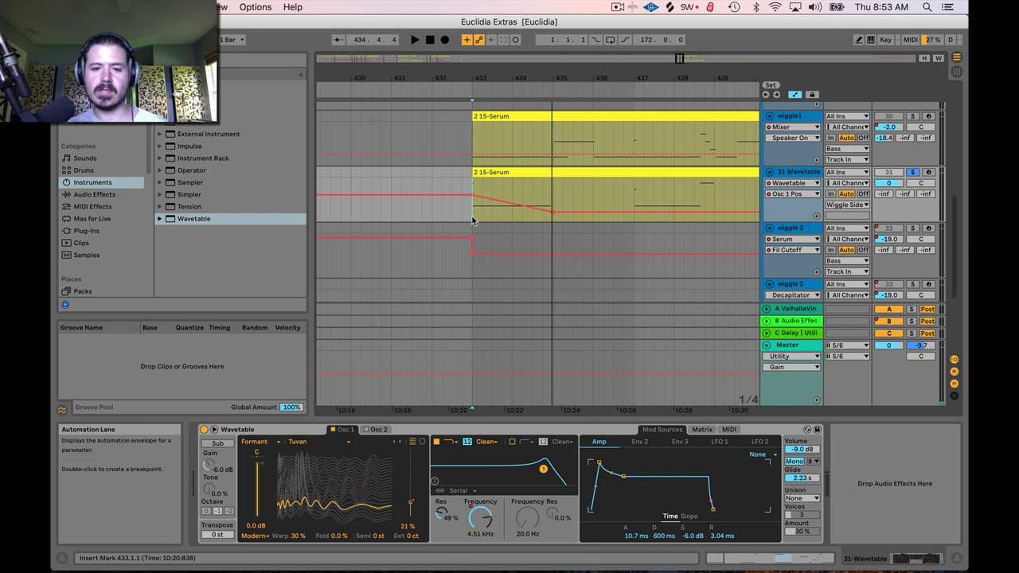
- Raise the wave position ramp's starting breakpoint at bar 433 to about 65%, auditioning before and after the change
{"action": "key", "text": "space"}
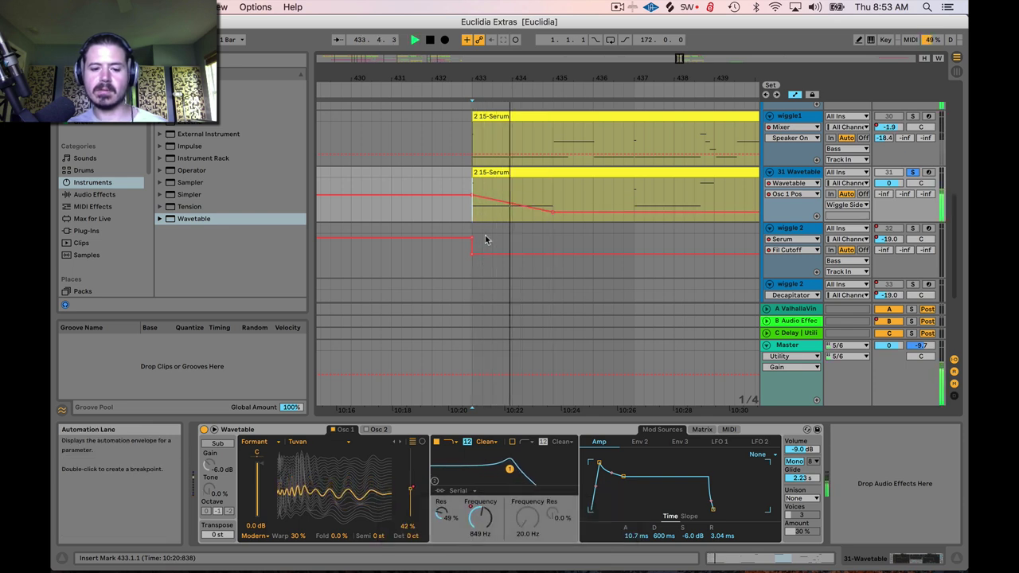
{"action": "key", "text": "space"}
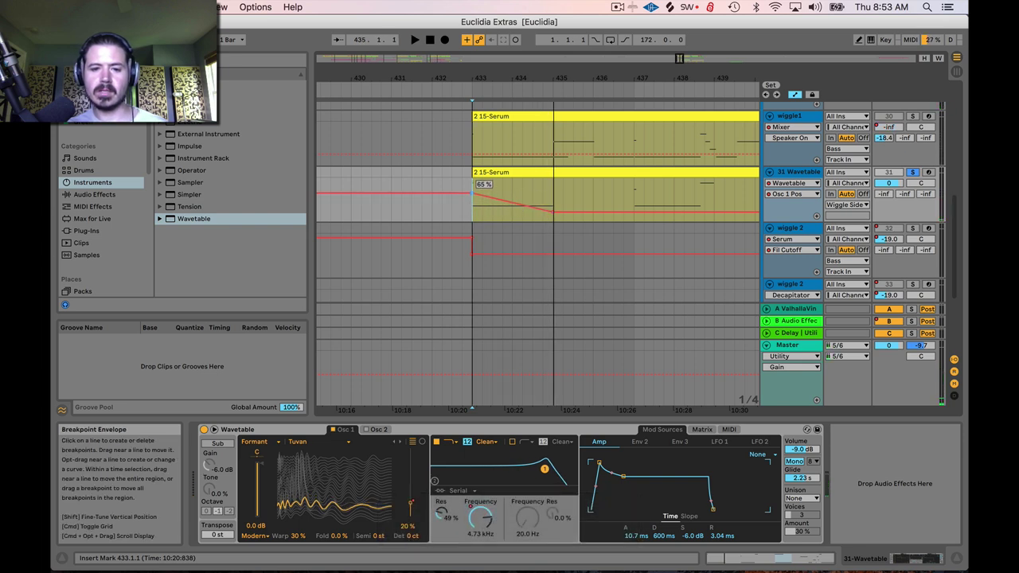
{"action": "key", "text": "space"}
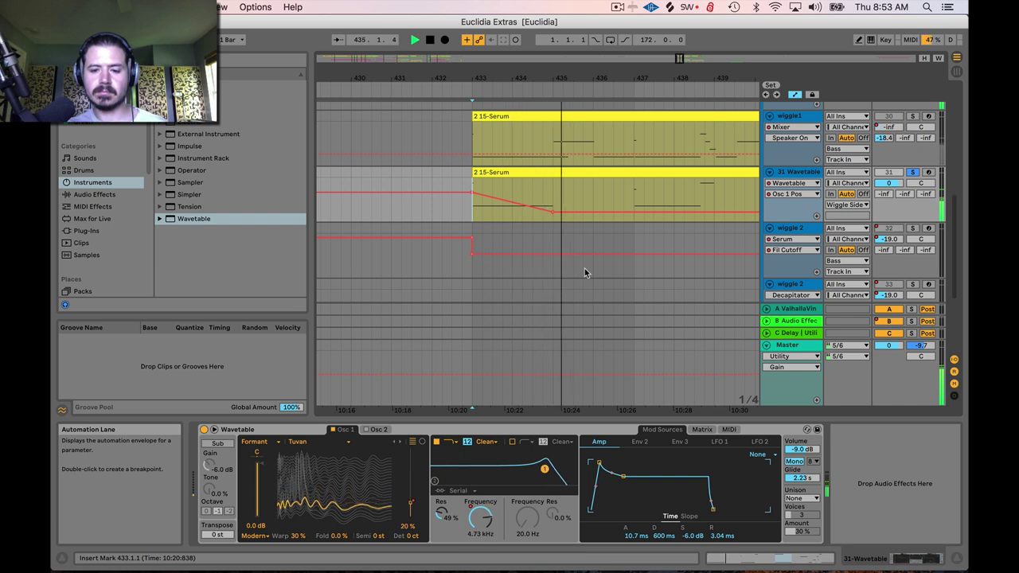
{"action": "key", "text": "space"}
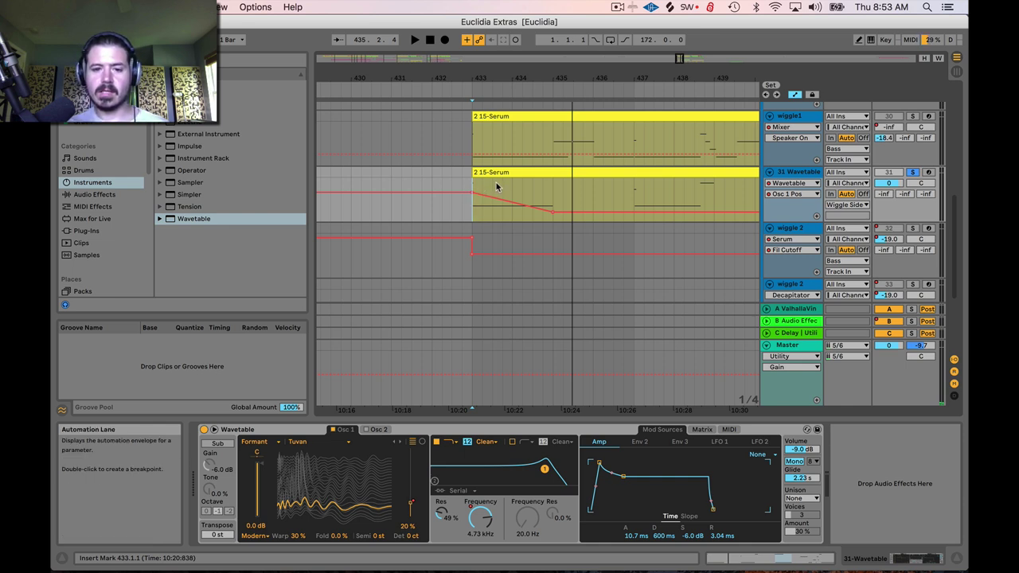
- Enable draw mode, draw stepped automation for oscillator 1's Fold amount from bar 433 to just past bar 435, and play it back
{"action": "key", "text": "b"}
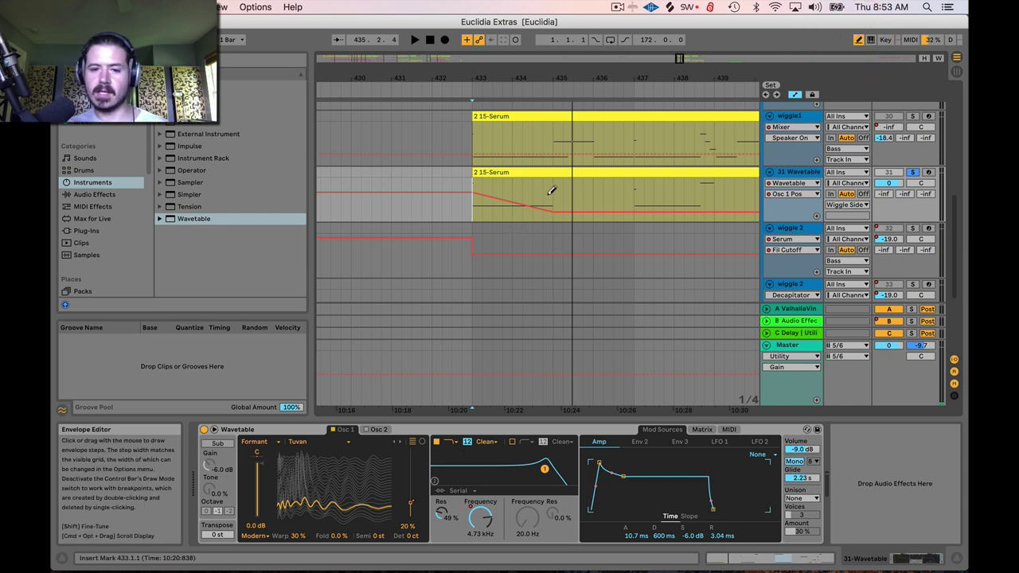
{"action": "key", "text": "b"}
{"action": "key", "text": "b"}
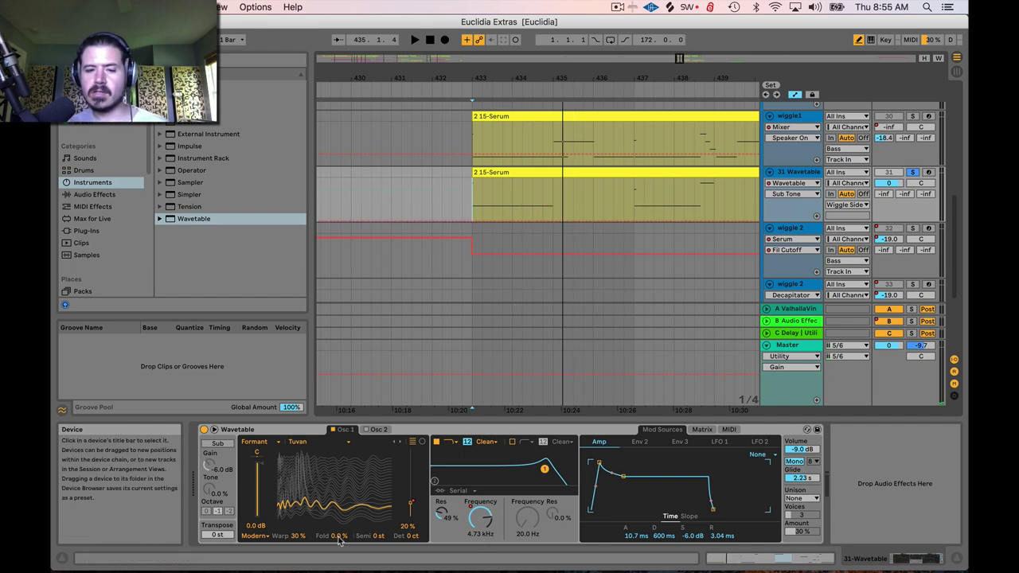
{"action": "left_click", "coordinate": [338, 537]}
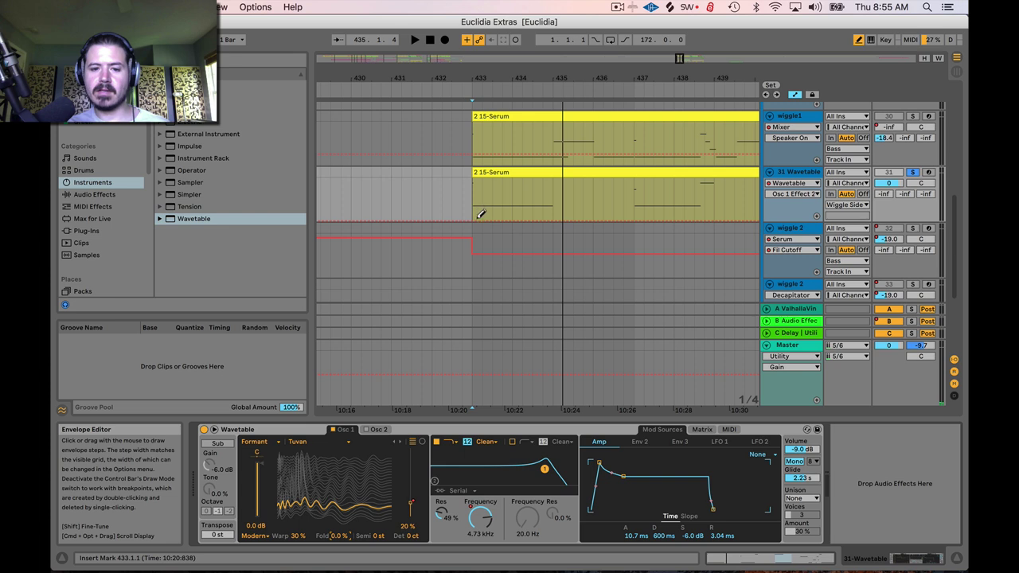
{"action": "mouse_move", "coordinate": [477, 212]}
{"action": "left_mouse_down"}
{"action": "mouse_move", "coordinate": [543, 208]}
{"action": "mouse_move", "coordinate": [553, 193]}
{"action": "mouse_move", "coordinate": [538, 184]}
{"action": "mouse_move", "coordinate": [516, 215]}
{"action": "mouse_move", "coordinate": [483, 192]}
{"action": "mouse_move", "coordinate": [480, 220]}
{"action": "mouse_move", "coordinate": [518, 192]}
{"action": "mouse_move", "coordinate": [536, 208]}
{"action": "mouse_move", "coordinate": [546, 200]}
{"action": "mouse_move", "coordinate": [530, 215]}
{"action": "mouse_move", "coordinate": [509, 193]}
{"action": "mouse_move", "coordinate": [480, 217]}
{"action": "mouse_move", "coordinate": [495, 193]}
{"action": "mouse_move", "coordinate": [508, 209]}
{"action": "mouse_move", "coordinate": [521, 191]}
{"action": "mouse_move", "coordinate": [532, 203]}
{"action": "mouse_move", "coordinate": [552, 187]}
{"action": "mouse_move", "coordinate": [561, 207]}
{"action": "mouse_move", "coordinate": [549, 211]}
{"action": "mouse_move", "coordinate": [557, 181]}
{"action": "mouse_move", "coordinate": [553, 204]}
{"action": "left_mouse_up"}
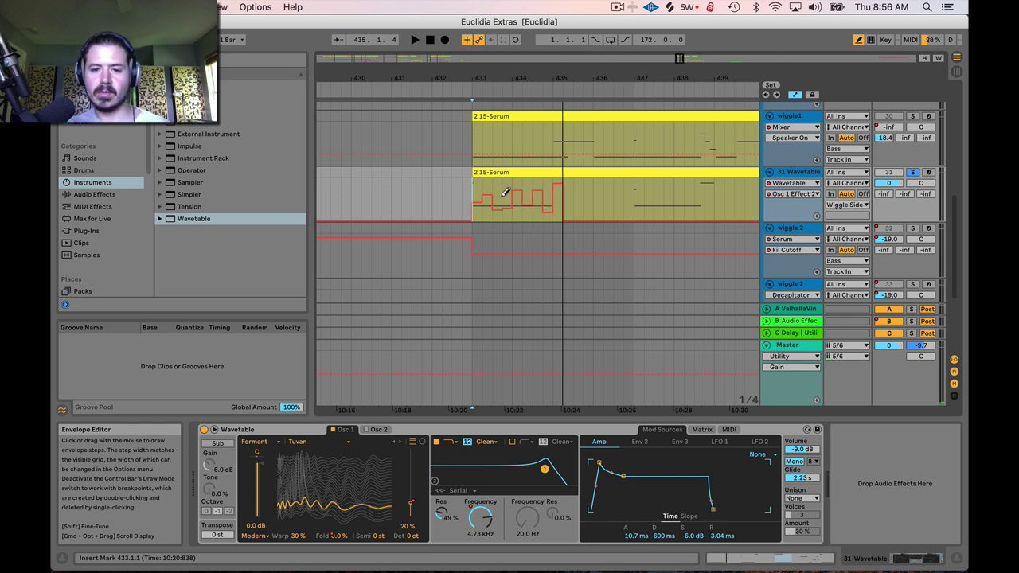
{"action": "key", "text": "space"}
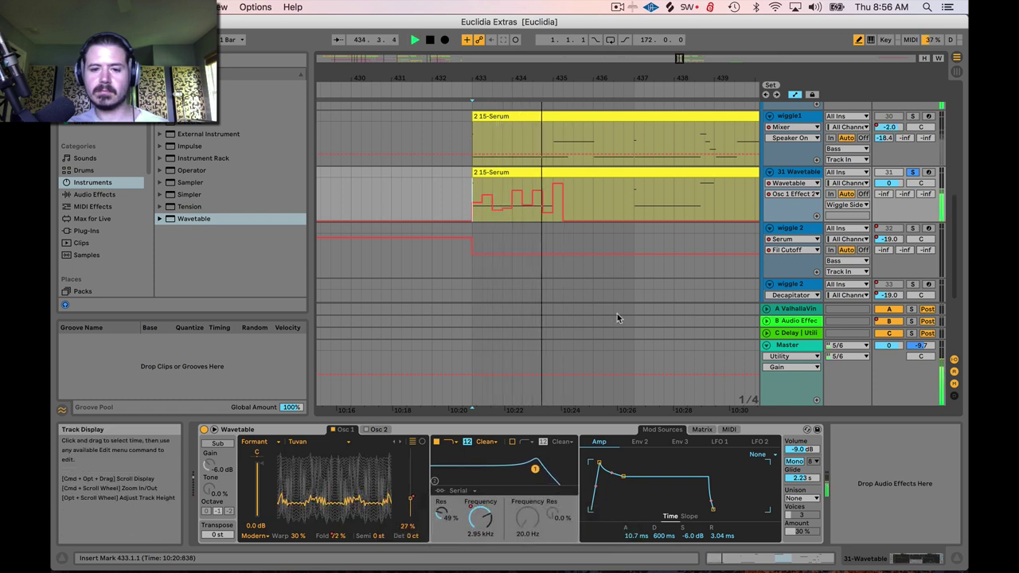
{"action": "key", "text": "space"}
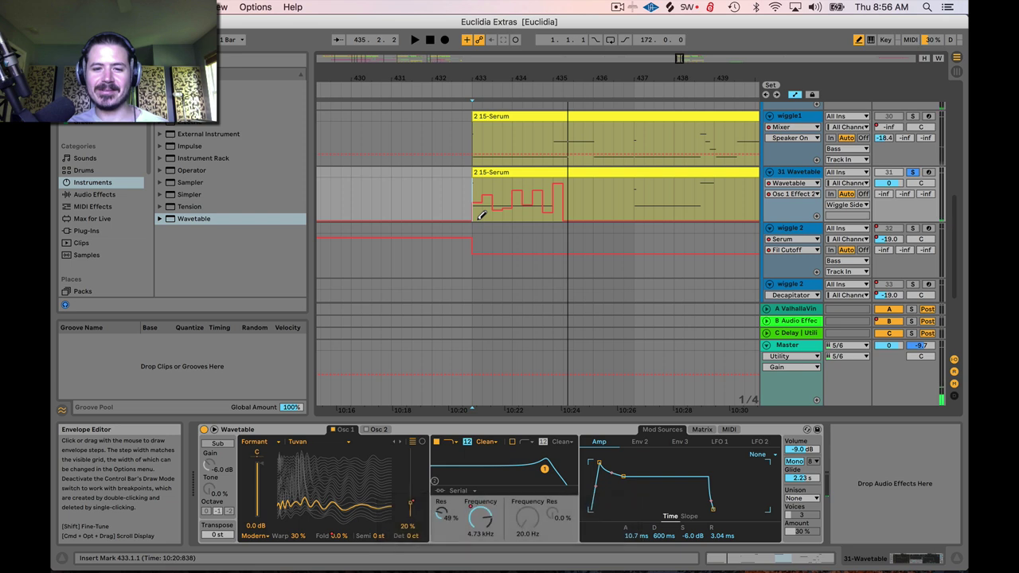
- Redraw the Fold automation as lower, gradually rising quarter-note steps from bar 433 to bar 435, and audition them
{"action": "left_click_drag", "start_coordinate": [482, 216], "coordinate": [489, 203]}
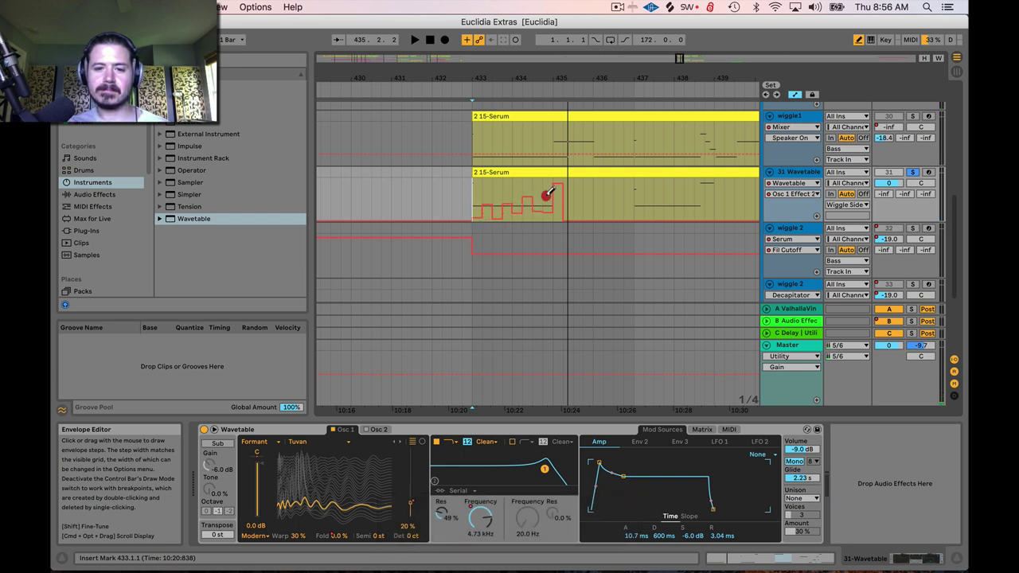
{"action": "left_click_drag", "start_coordinate": [562, 210], "coordinate": [582, 228]}
{"action": "key", "text": "space"}
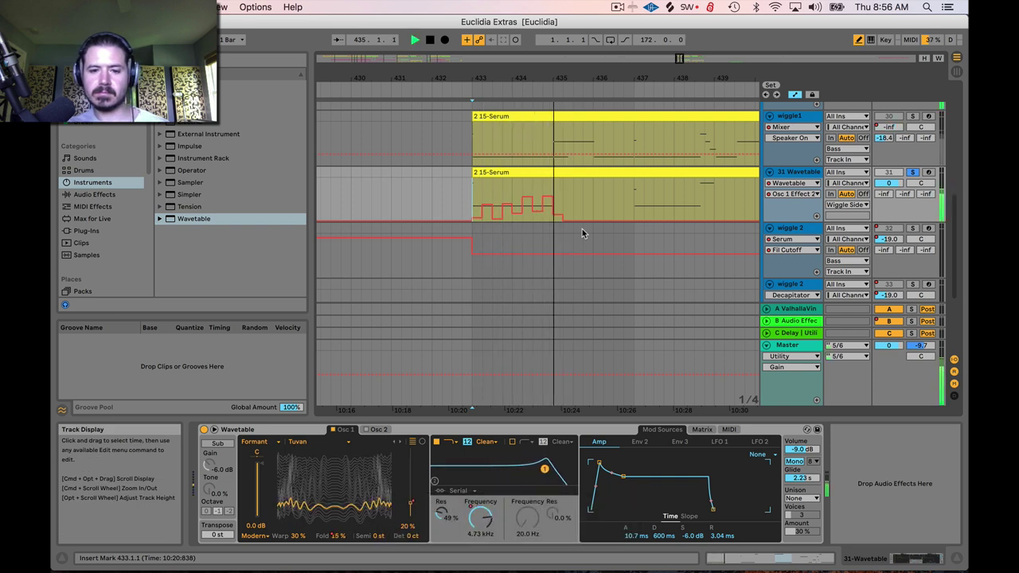
{"action": "key", "text": "space"}
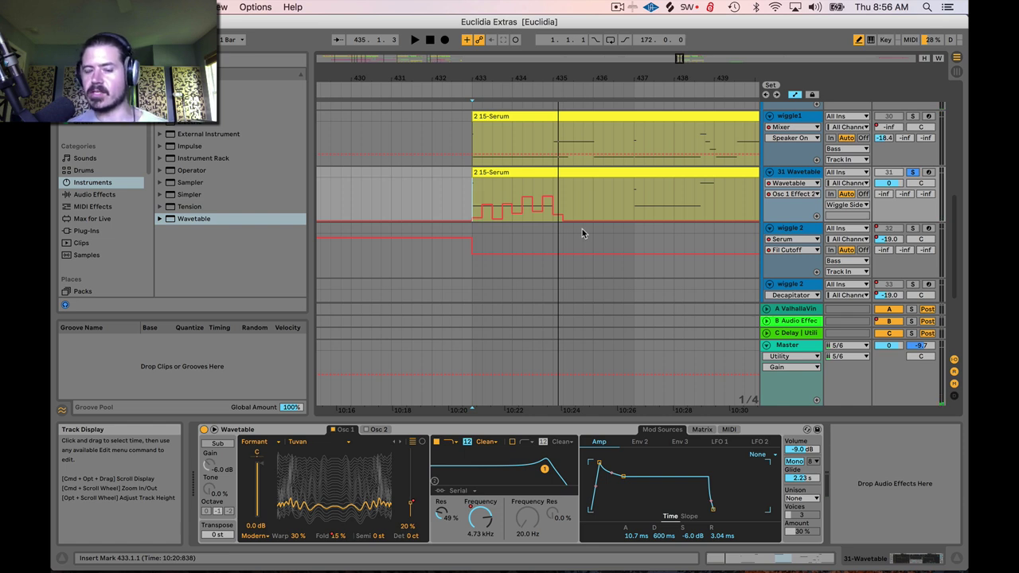
- Flatten the Fold steps to 0%, then with the grid off draw a freehand Fold wave from bar 433 past bar 436 and audition it
{"action": "mouse_move", "coordinate": [478, 210]}
{"action": "left_mouse_down"}
{"action": "mouse_move", "coordinate": [478, 237]}
{"action": "mouse_move", "coordinate": [562, 243]}
{"action": "left_mouse_up"}
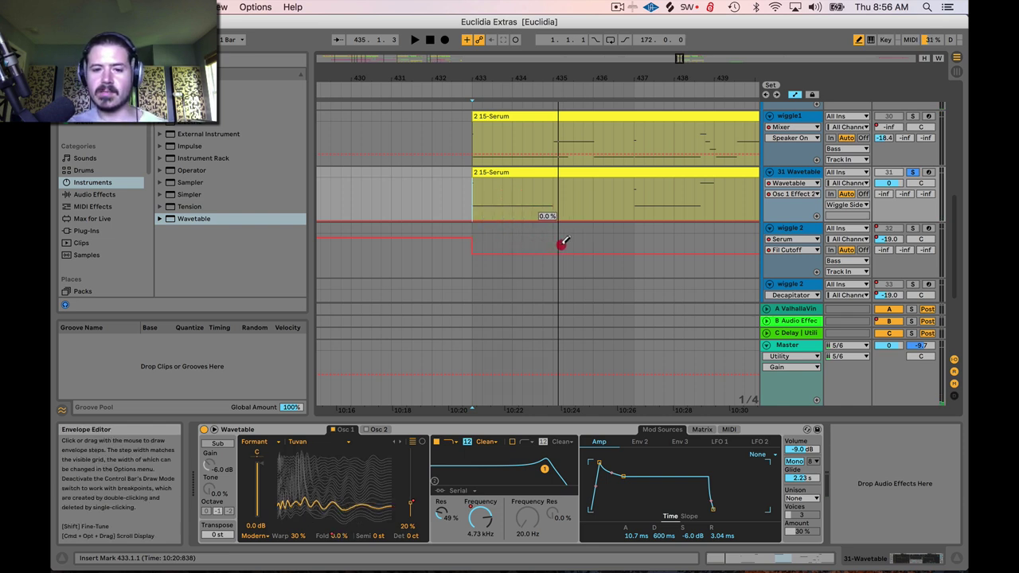
{"action": "right_click", "coordinate": [533, 193]}
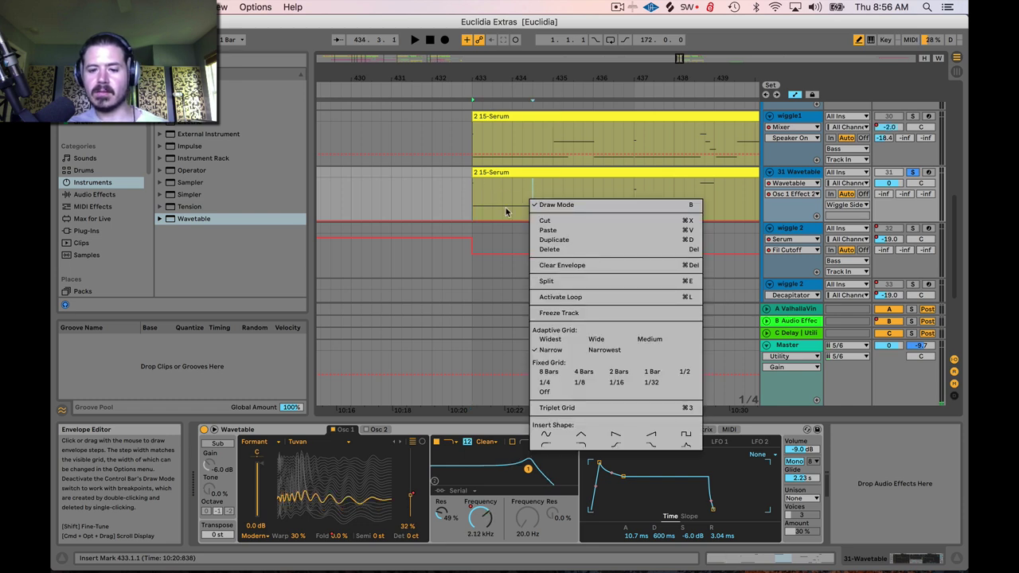
{"action": "left_click", "coordinate": [545, 392]}
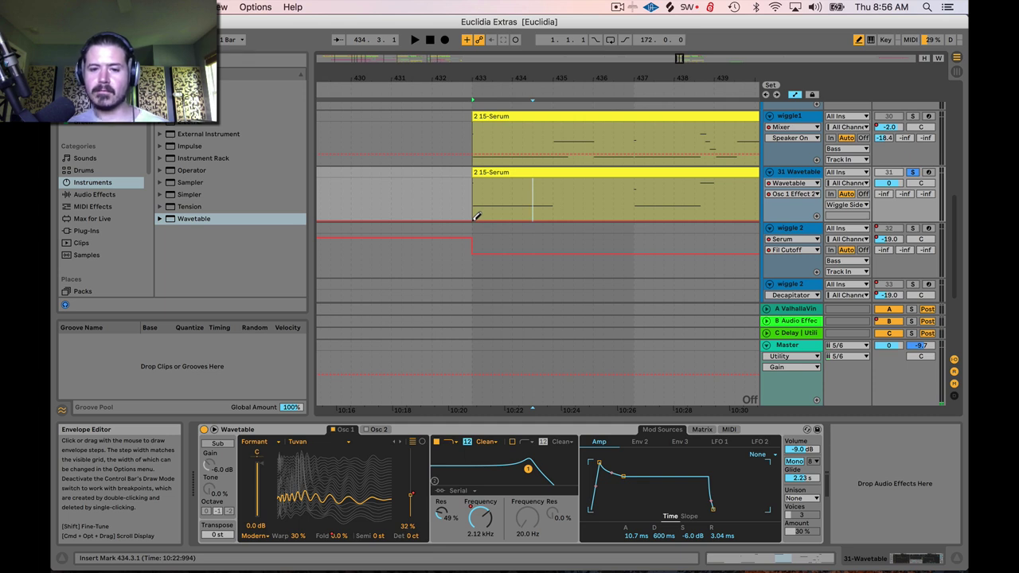
{"action": "mouse_move", "coordinate": [476, 216]}
{"action": "left_mouse_down"}
{"action": "mouse_move", "coordinate": [503, 218]}
{"action": "mouse_move", "coordinate": [520, 203]}
{"action": "mouse_move", "coordinate": [620, 196]}
{"action": "left_mouse_up"}
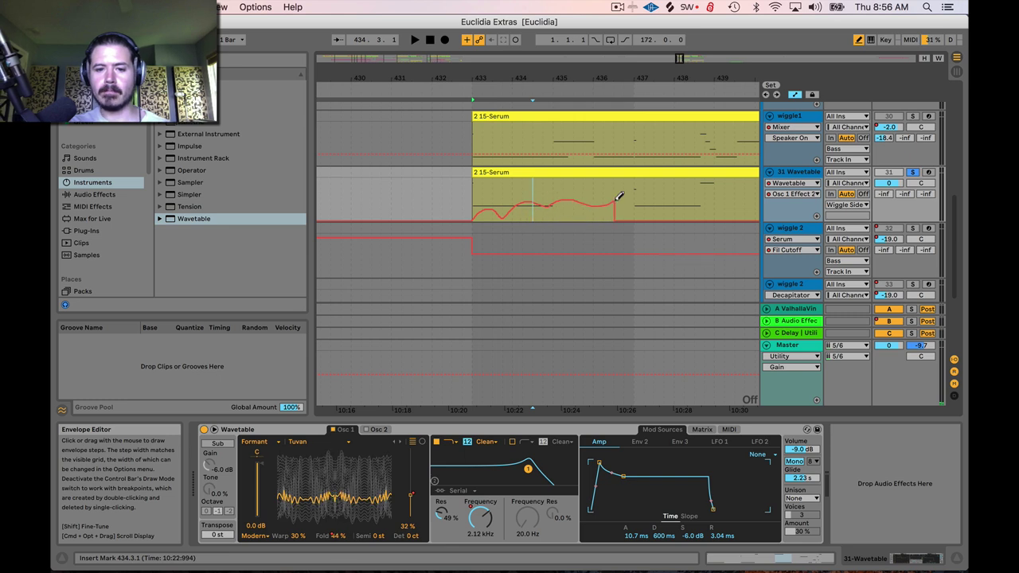
{"action": "key", "text": "space"}
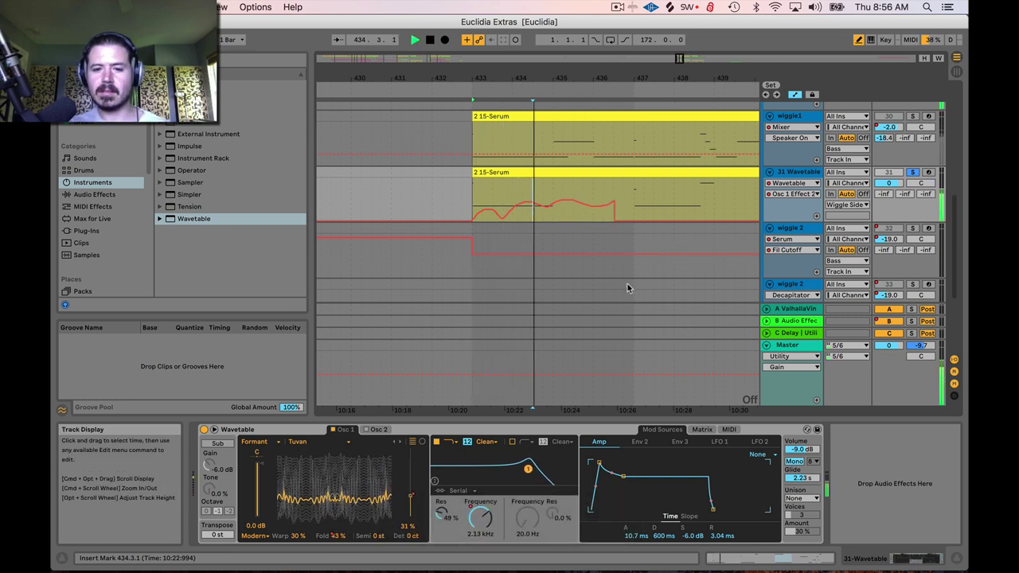
{"action": "key", "text": "space"}
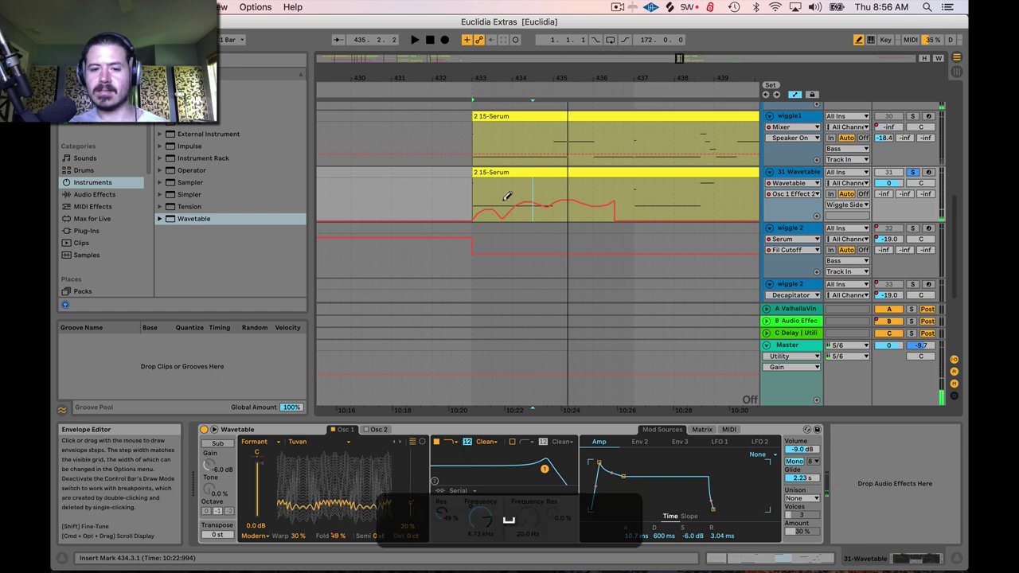
- Redraw the Fold curve to start higher at bar 433 and fall to about 21% near bar 436, and audition it
{"action": "mouse_move", "coordinate": [484, 199]}
{"action": "left_mouse_down"}
{"action": "mouse_move", "coordinate": [568, 196]}
{"action": "mouse_move", "coordinate": [596, 212]}
{"action": "left_mouse_up"}
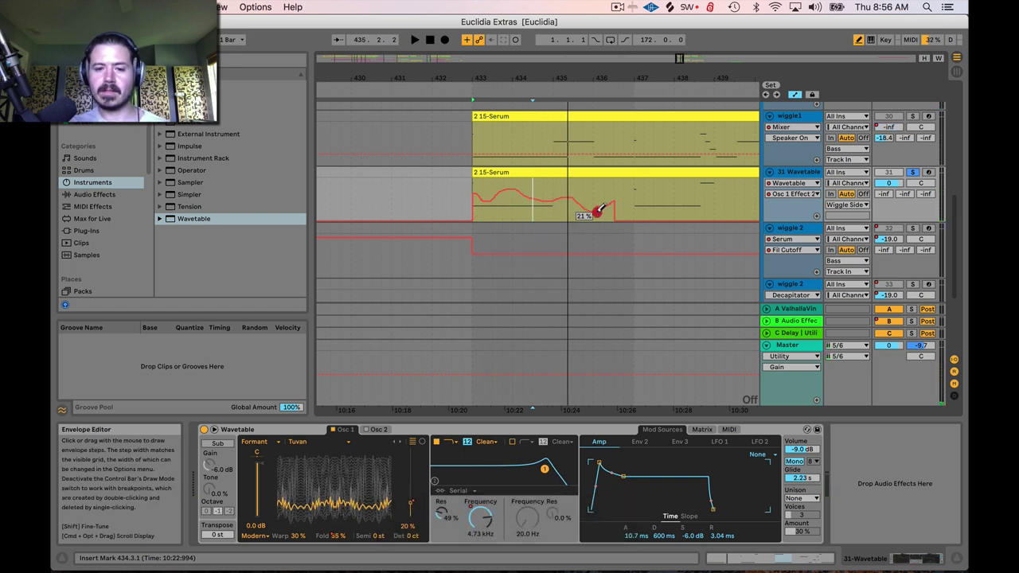
{"action": "key", "text": "space"}
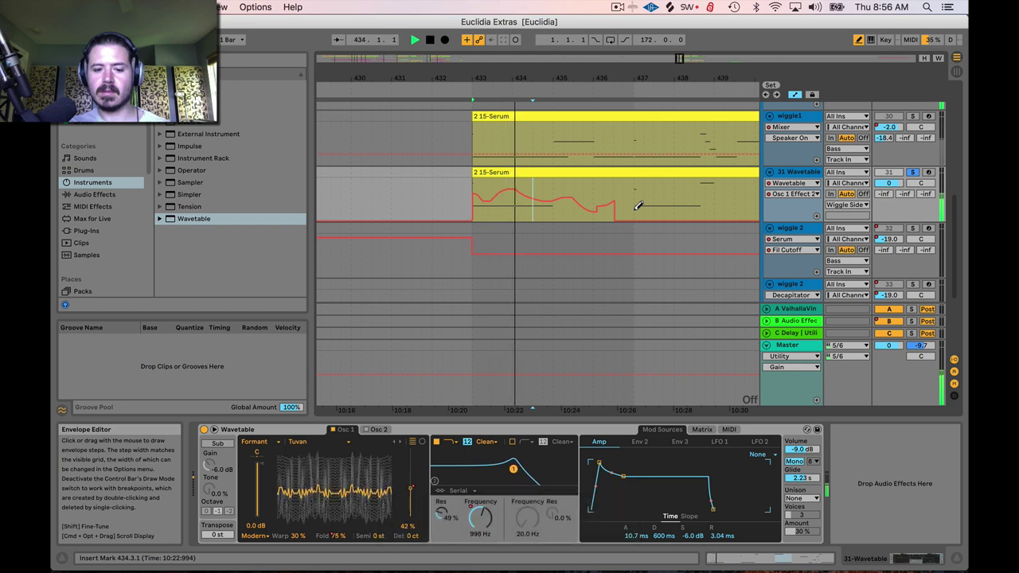
{"action": "key", "text": "space"}
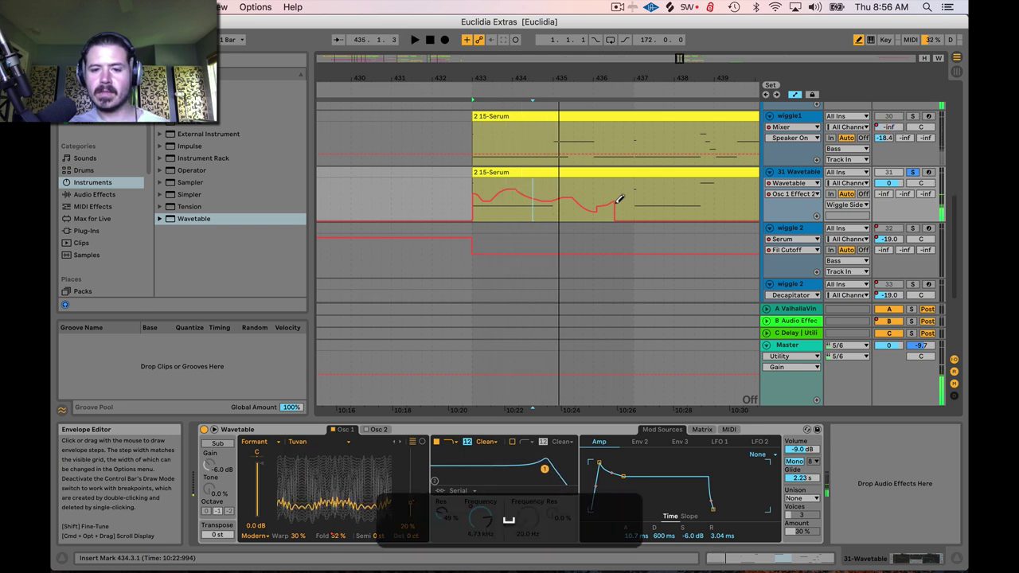
- Turn on Wavetable's sub oscillator with its octave at 0 and play the passage from bar 433
{"action": "left_click", "coordinate": [219, 444]}
{"action": "left_click", "coordinate": [205, 510]}
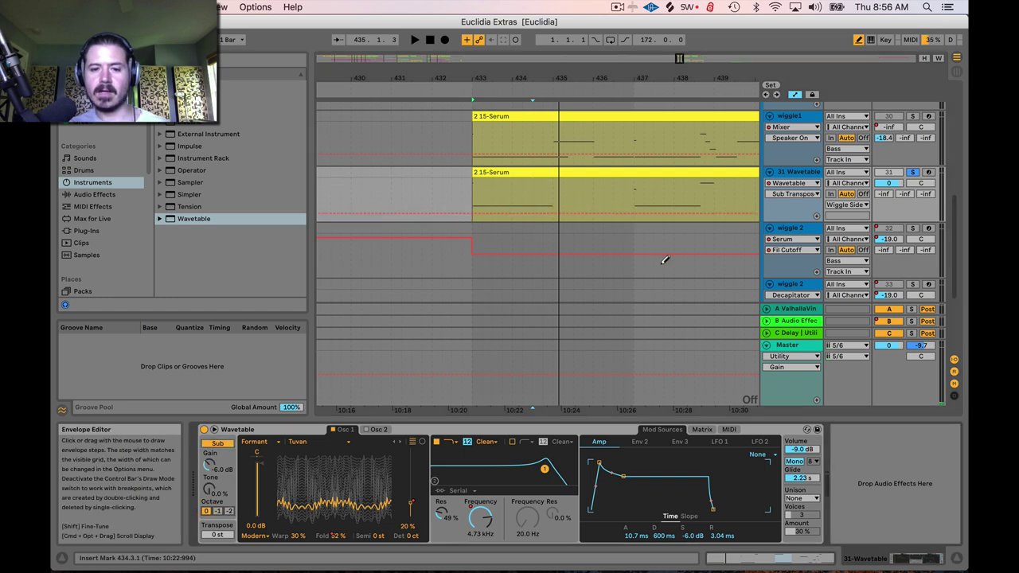
{"action": "key", "text": "space"}
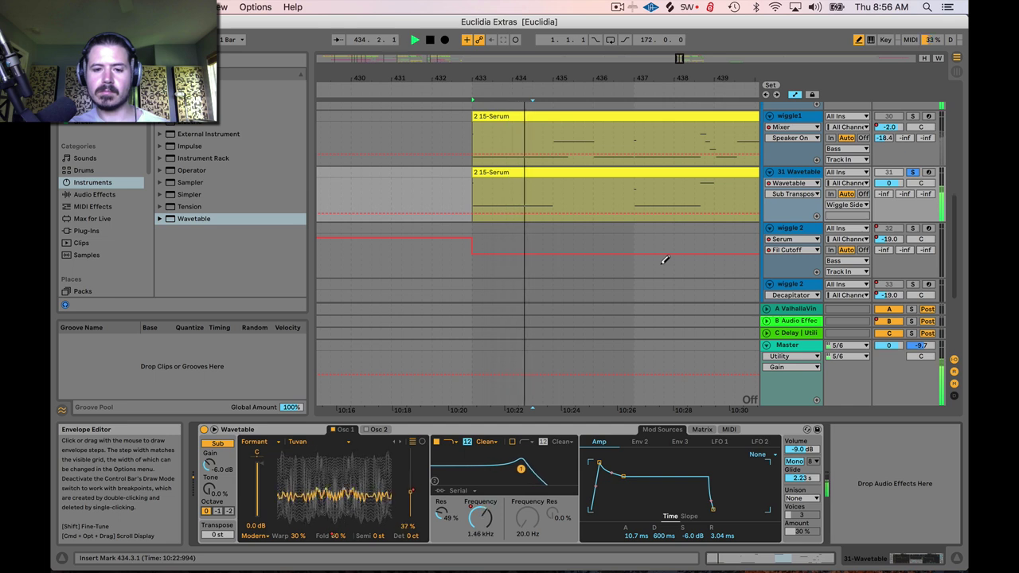
{"action": "key", "text": "space"}
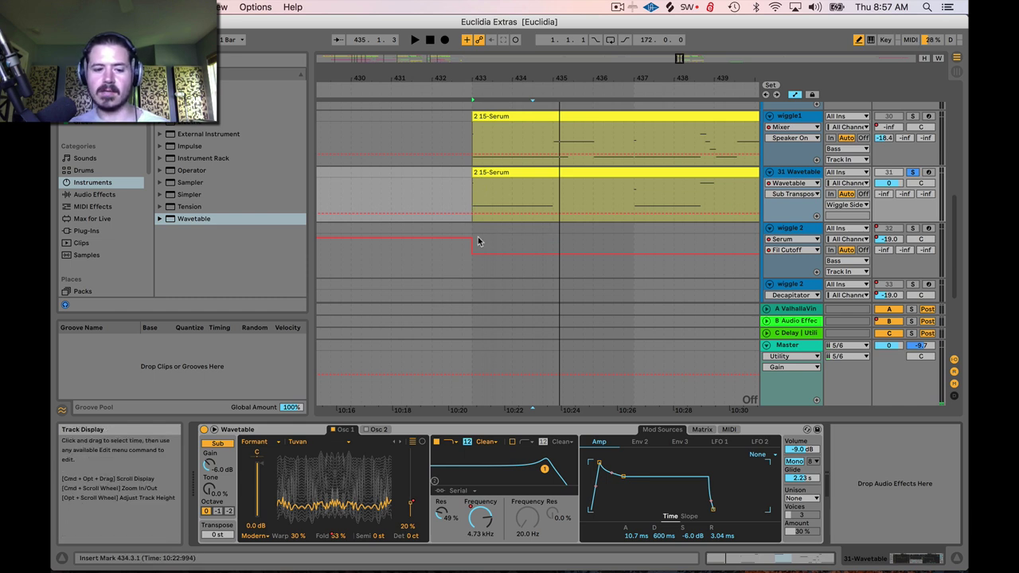
- Draw a rising Sub Gain automation curve from about bar 434 to bar 435 and play it back
{"action": "left_click", "coordinate": [211, 465]}
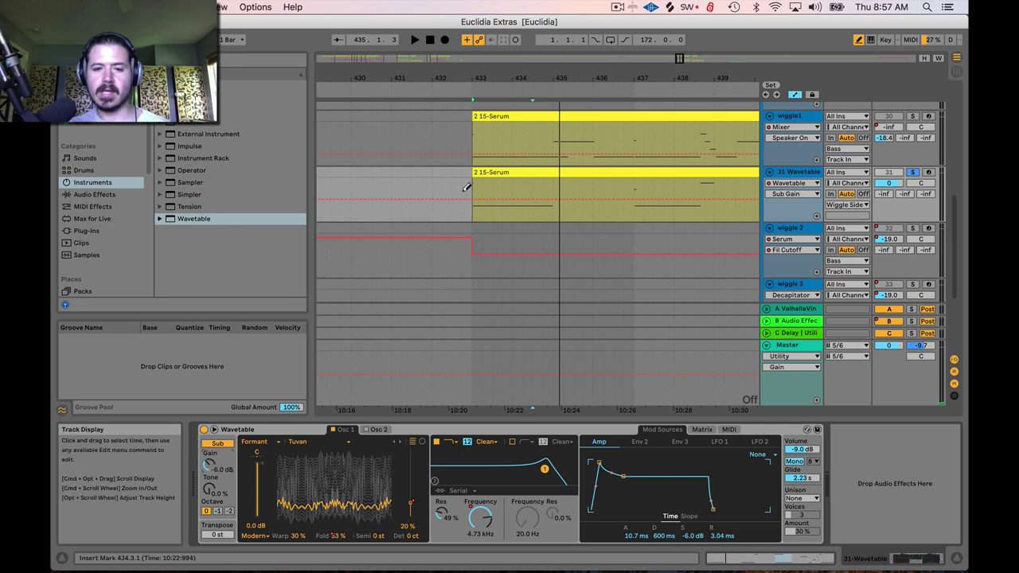
{"action": "mouse_move", "coordinate": [523, 194]}
{"action": "left_mouse_down"}
{"action": "mouse_move", "coordinate": [542, 198]}
{"action": "mouse_move", "coordinate": [555, 186]}
{"action": "left_mouse_up"}
{"action": "key", "text": "space"}
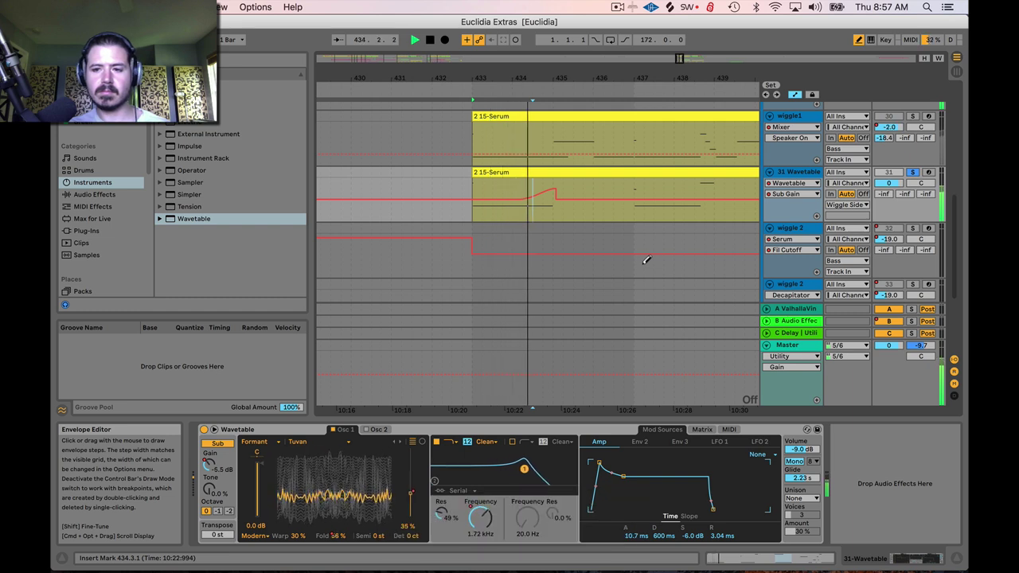
{"action": "key", "text": "space"}
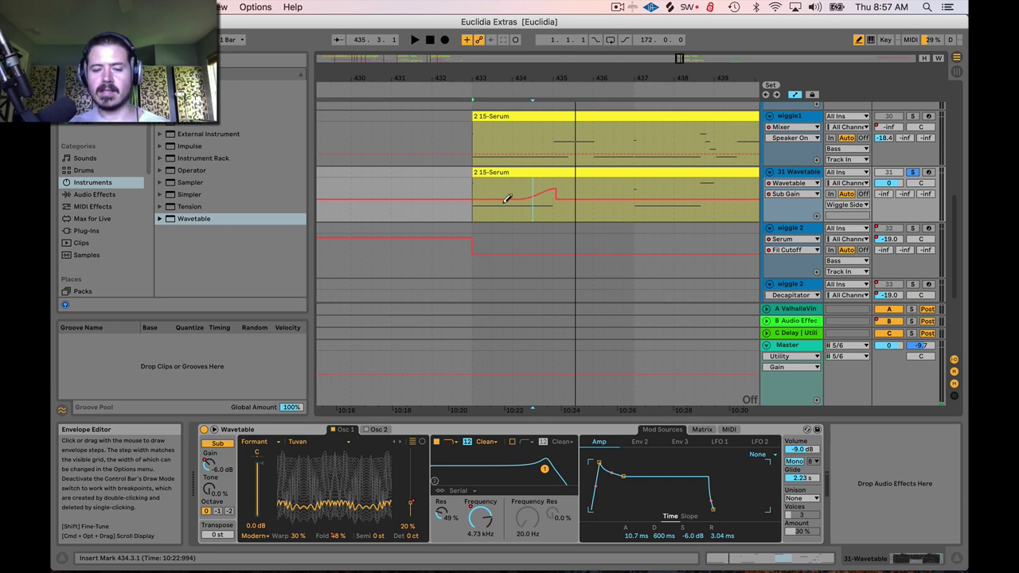
- Enlarge the 31 Wavetable lane, draw a raised start at bar 433 that dips before the Sub Gain rise, and audition it
{"action": "left_click_drag", "start_coordinate": [784, 221], "coordinate": [789, 287]}
{"action": "left_click", "coordinate": [790, 208]}
{"action": "mouse_move", "coordinate": [474, 210]}
{"action": "left_mouse_down"}
{"action": "mouse_move", "coordinate": [505, 223]}
{"action": "mouse_move", "coordinate": [539, 215]}
{"action": "left_mouse_up"}
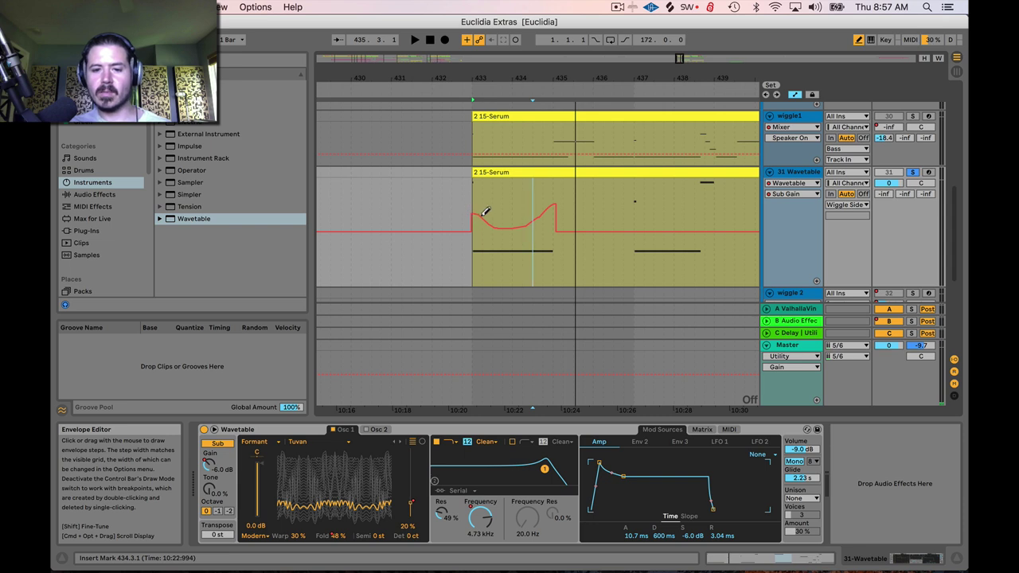
{"action": "mouse_move", "coordinate": [473, 218]}
{"action": "left_mouse_down"}
{"action": "mouse_move", "coordinate": [506, 227]}
{"action": "mouse_move", "coordinate": [539, 218]}
{"action": "left_mouse_up"}
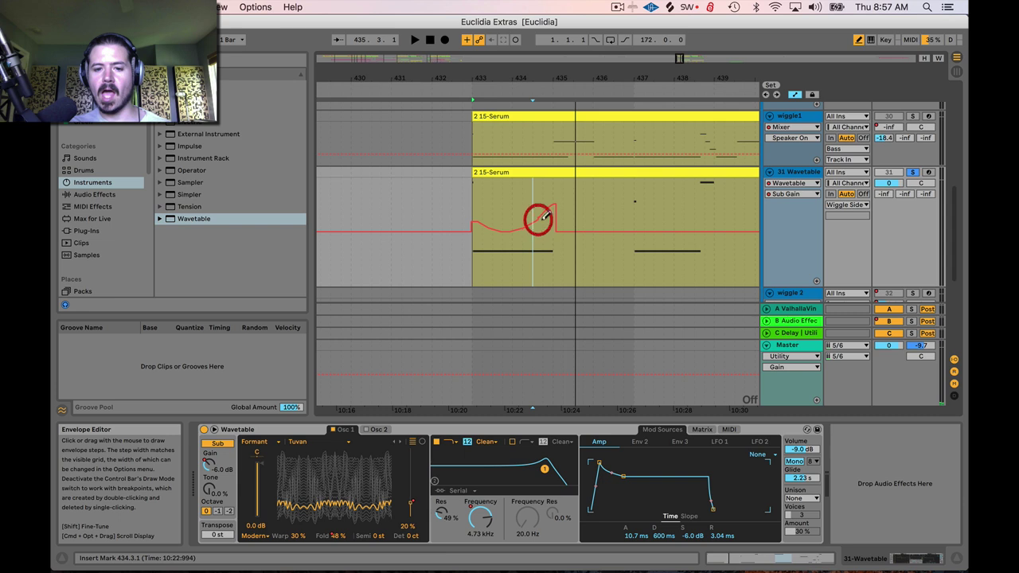
{"action": "key", "text": "space"}
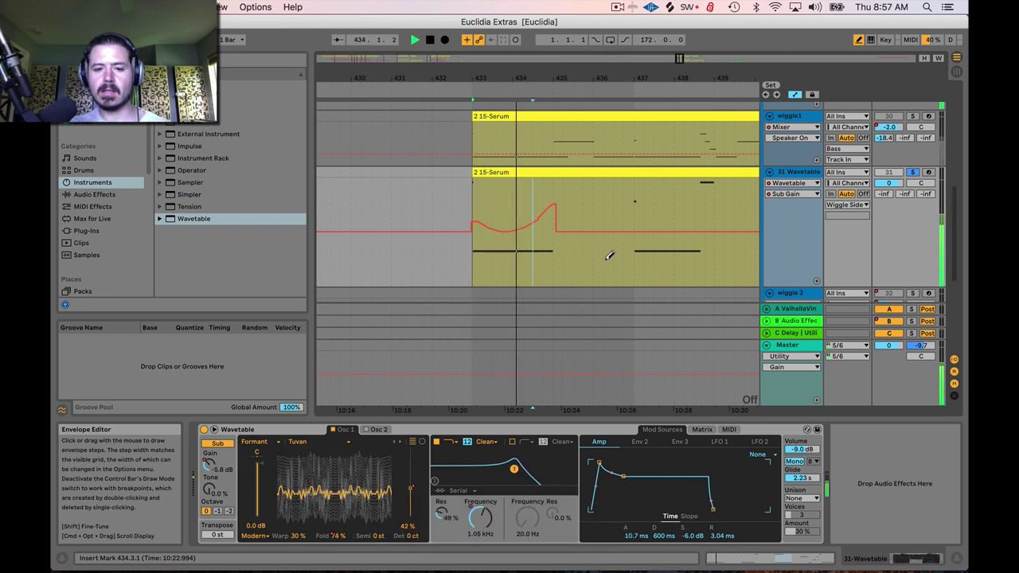
{"action": "key", "text": "space"}
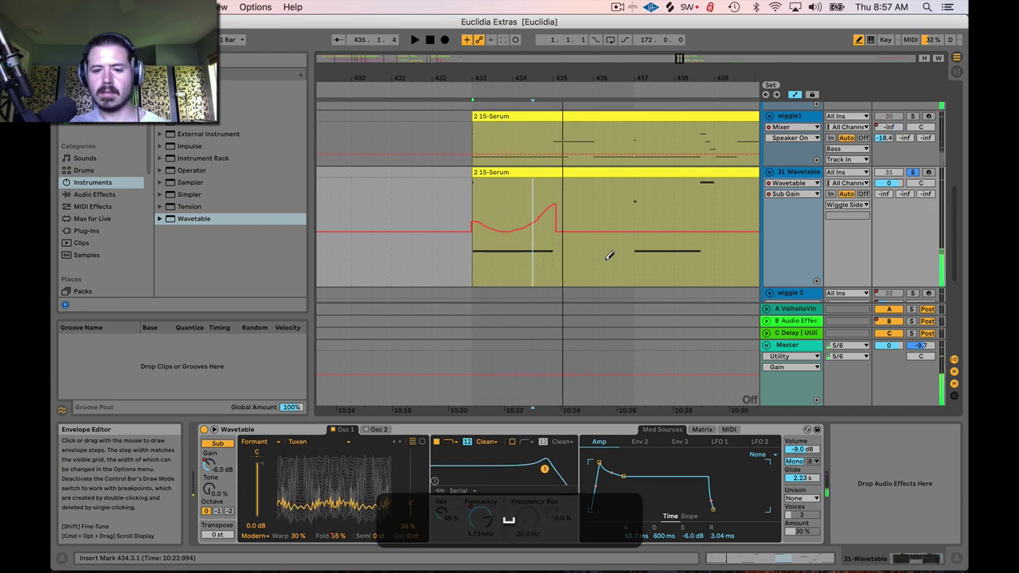
- Turn off draw mode and play the Wavetable track's second long note from bar 437
{"action": "key", "text": "b"}
{"action": "scroll", "coordinate": [603, 258], "scroll_direction": "down", "scroll_amount": 2}
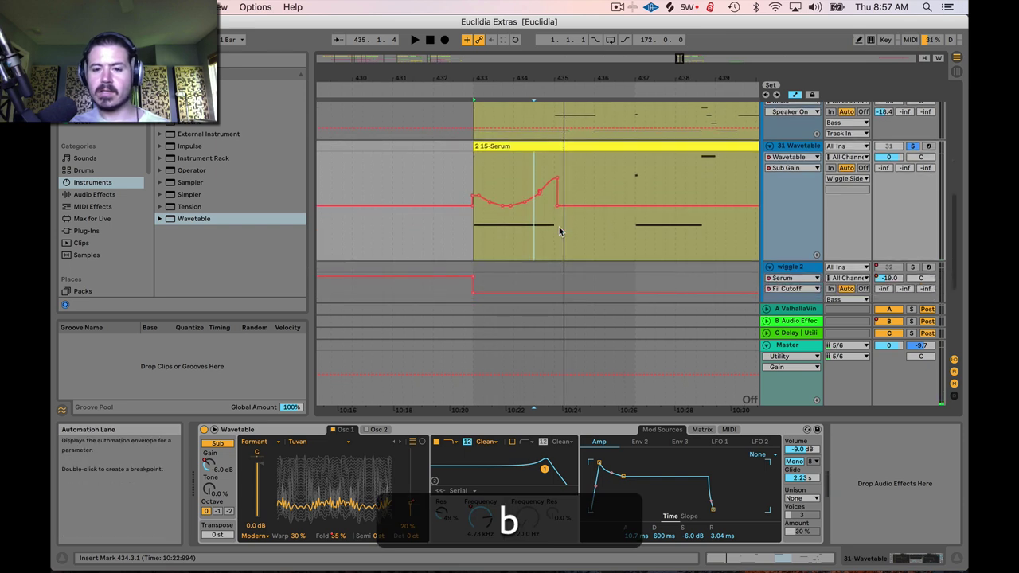
{"action": "scroll", "coordinate": [559, 227], "scroll_direction": "right", "scroll_amount": 3}
{"action": "left_click", "coordinate": [519, 237]}
{"action": "key", "text": "space"}
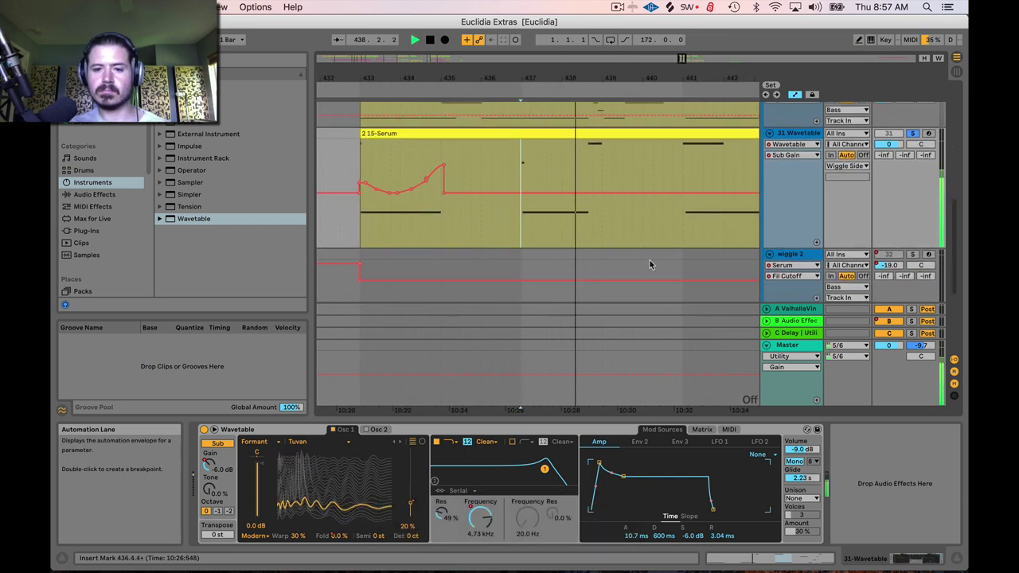
{"action": "key", "text": "space"}
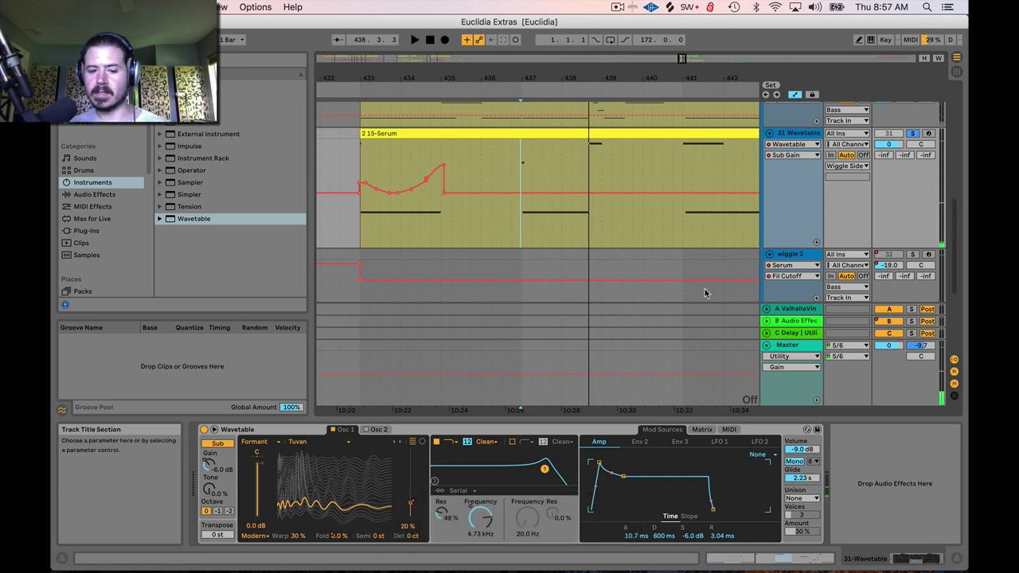
- Add a Filter 1 frequency ramp over the note at bar 437, rising from its low starting point to 19.9 kHz at the note's end
{"action": "left_click", "coordinate": [481, 519]}
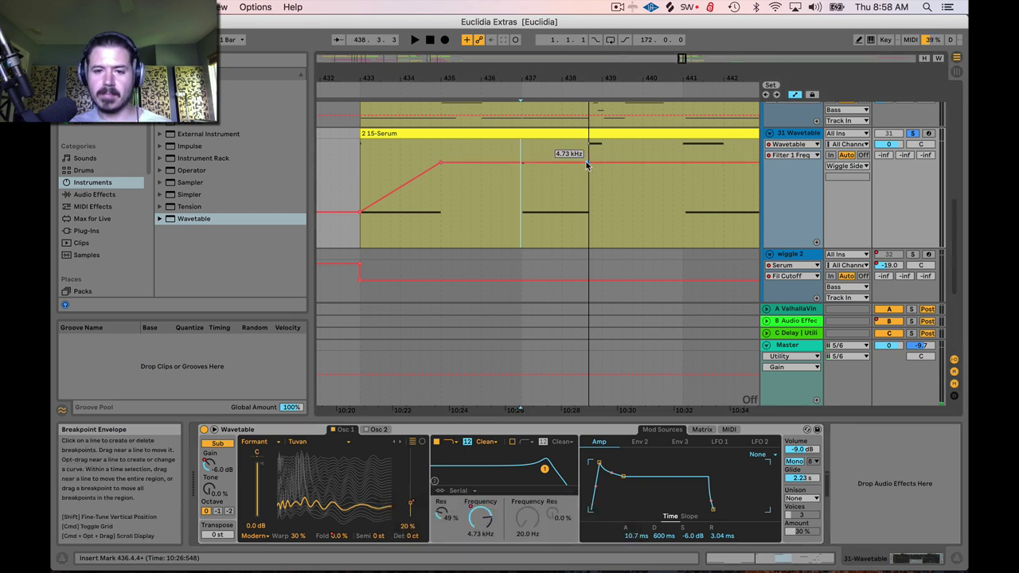
{"action": "left_click", "coordinate": [521, 162]}
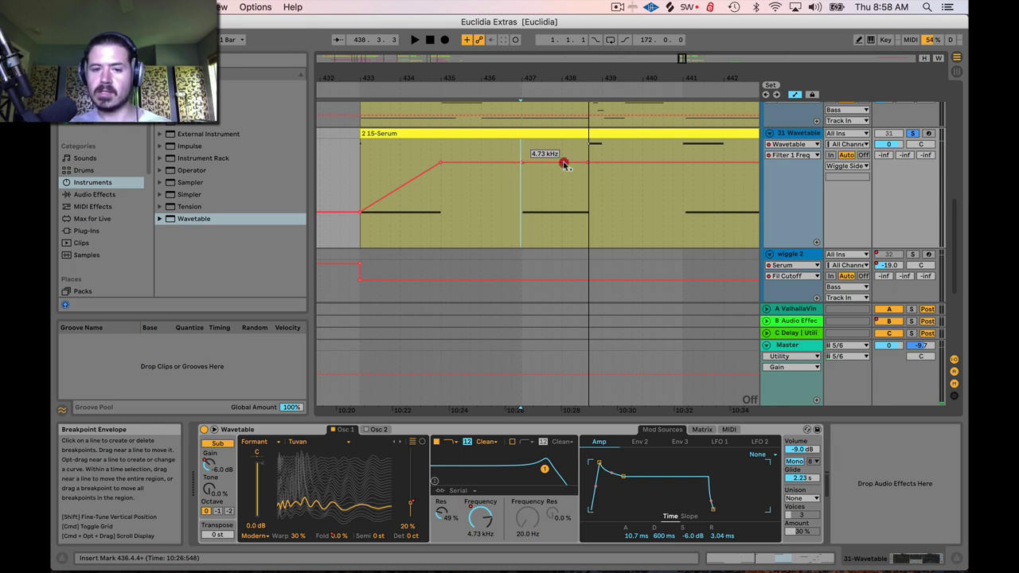
{"action": "left_click_drag", "start_coordinate": [549, 163], "coordinate": [522, 212]}
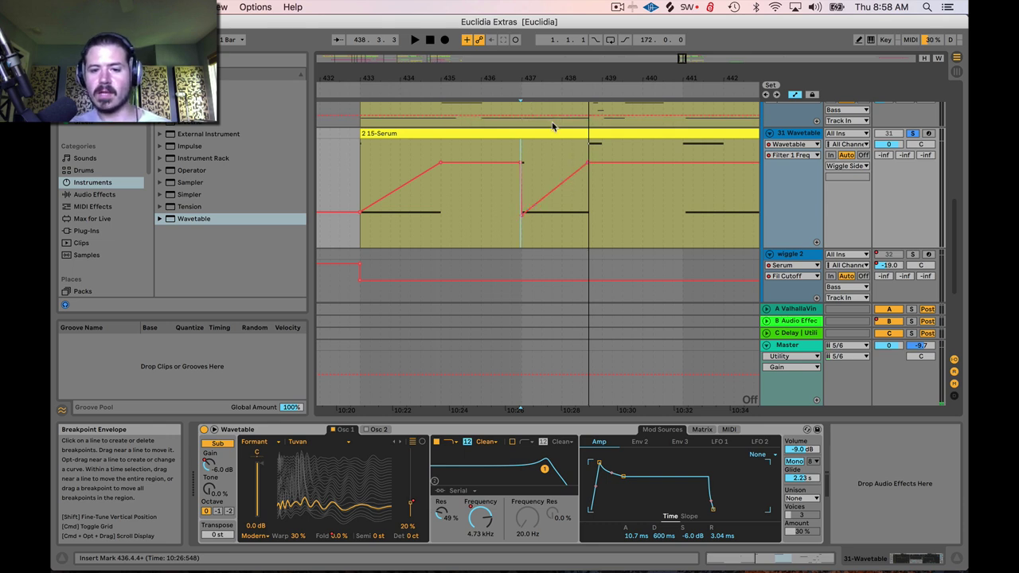
{"action": "left_click_drag", "start_coordinate": [590, 163], "coordinate": [590, 145]}
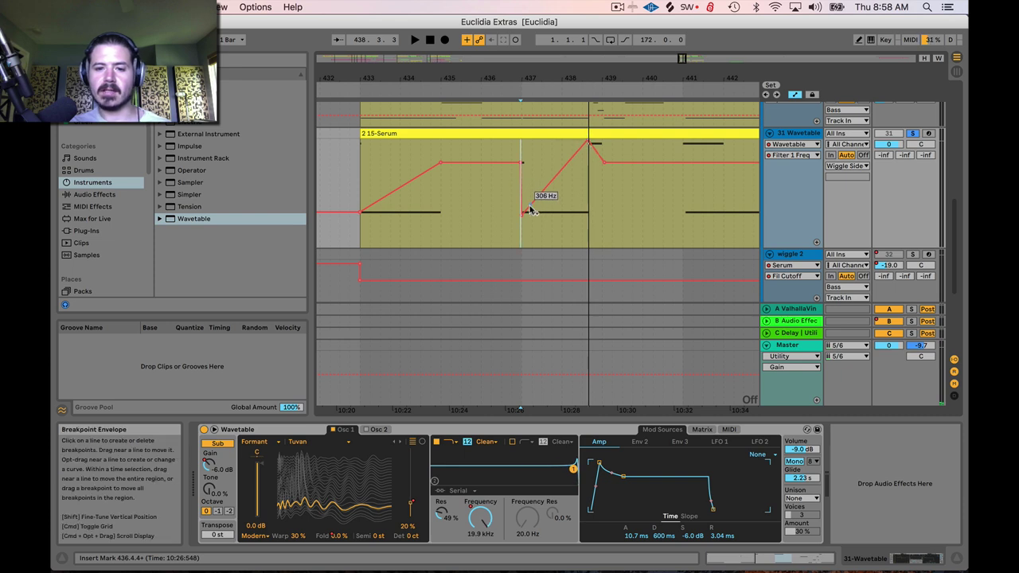
- Bend the Filter 1 frequency ramp at bar 437 into a slow-starting, late-rising curve, lower its starting point and audition it
{"action": "key", "text": "space"}
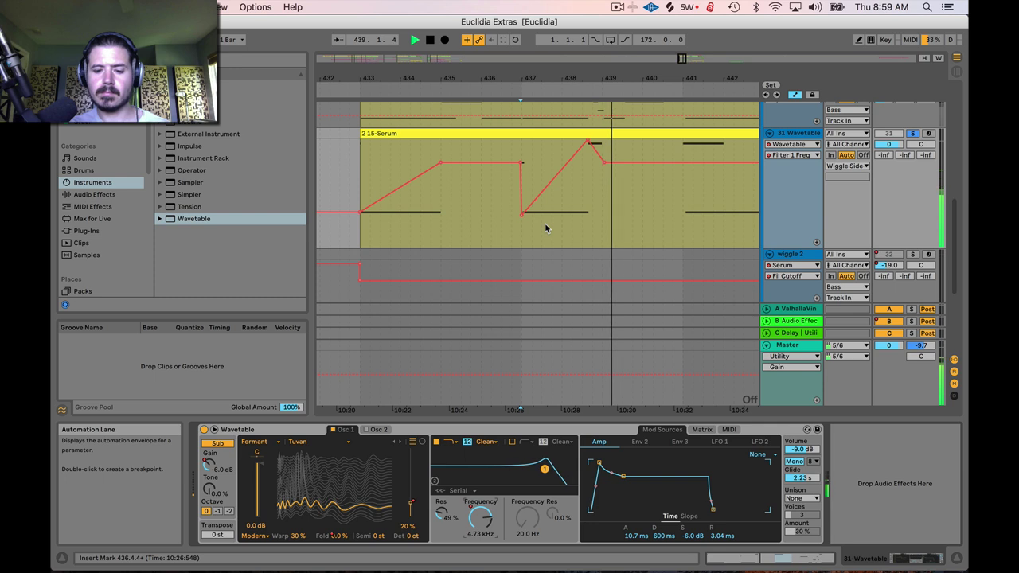
{"action": "key", "text": "space"}
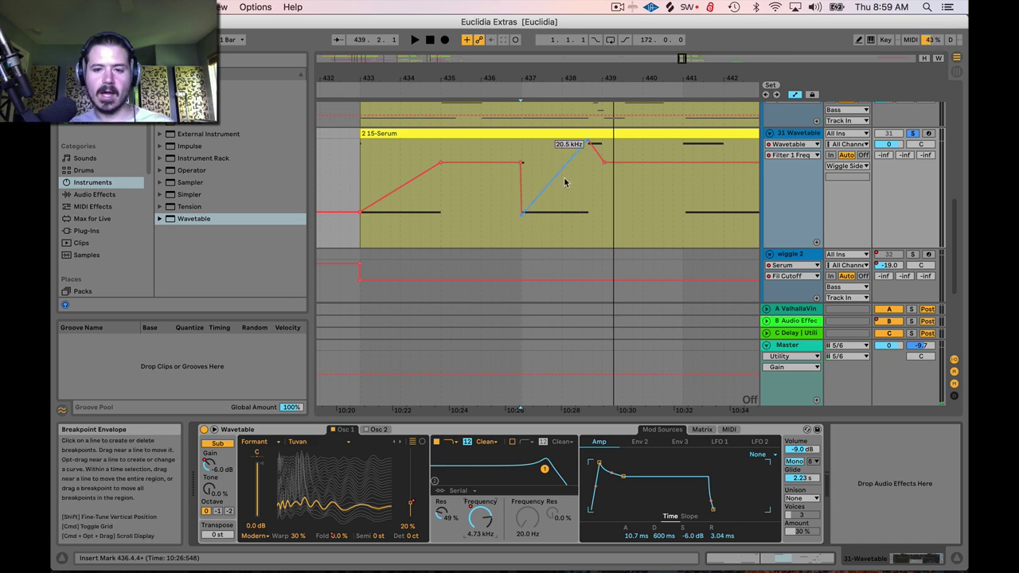
{"action": "key", "text": "alt"}
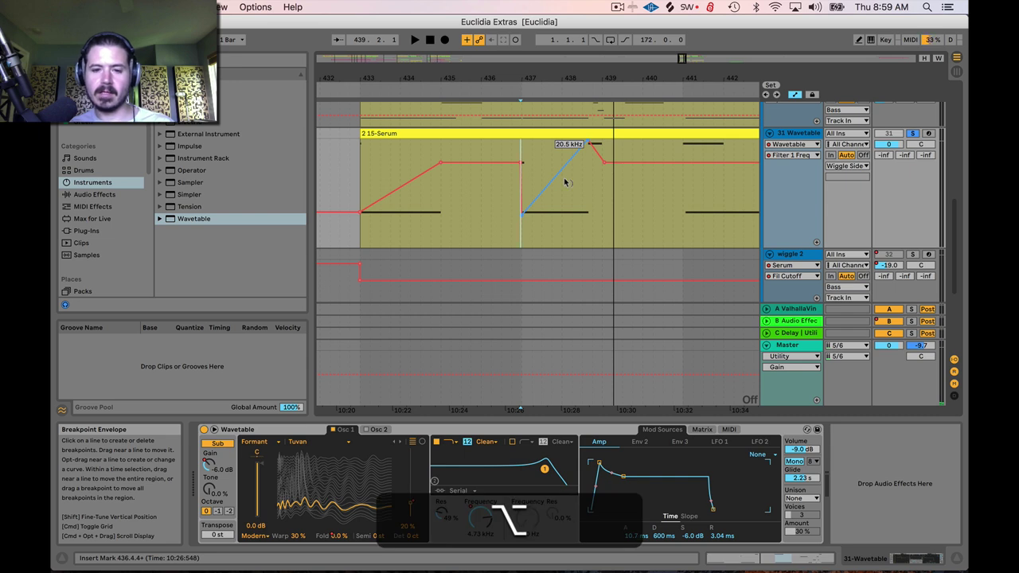
{"action": "left_click_drag", "start_coordinate": [566, 199], "coordinate": [564, 210]}
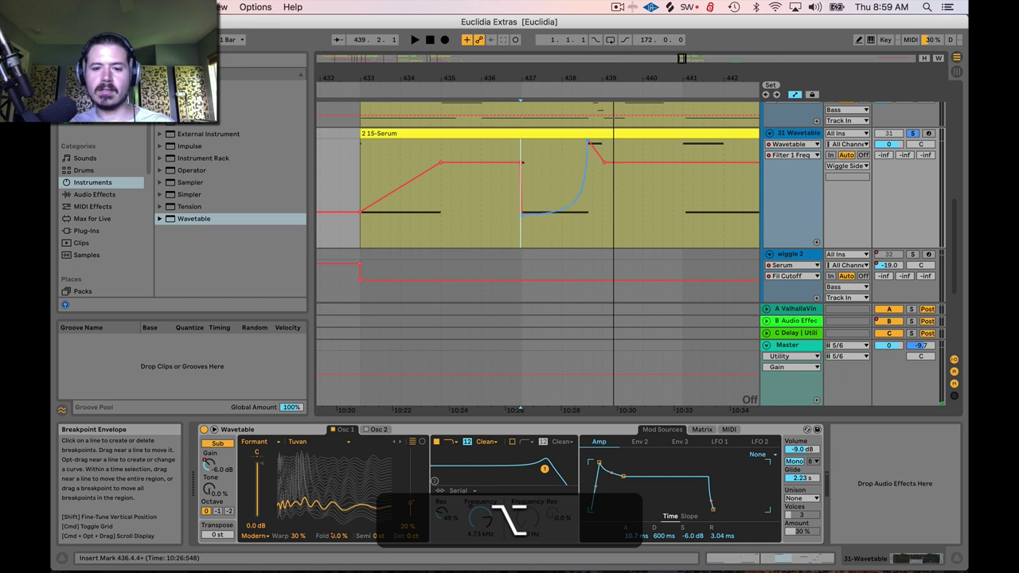
{"action": "left_click_drag", "start_coordinate": [563, 210], "coordinate": [528, 212]}
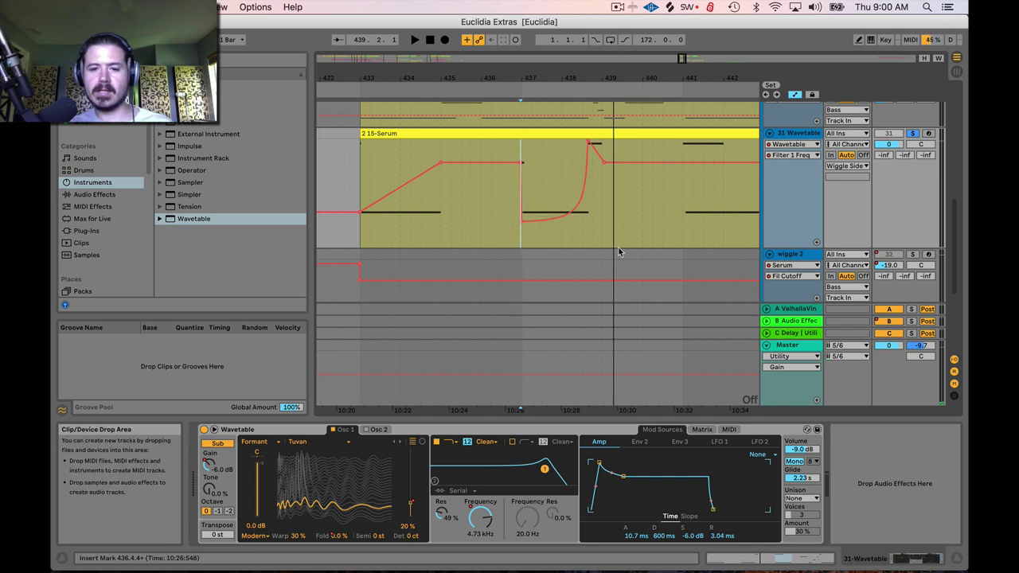
{"action": "key", "text": "space"}
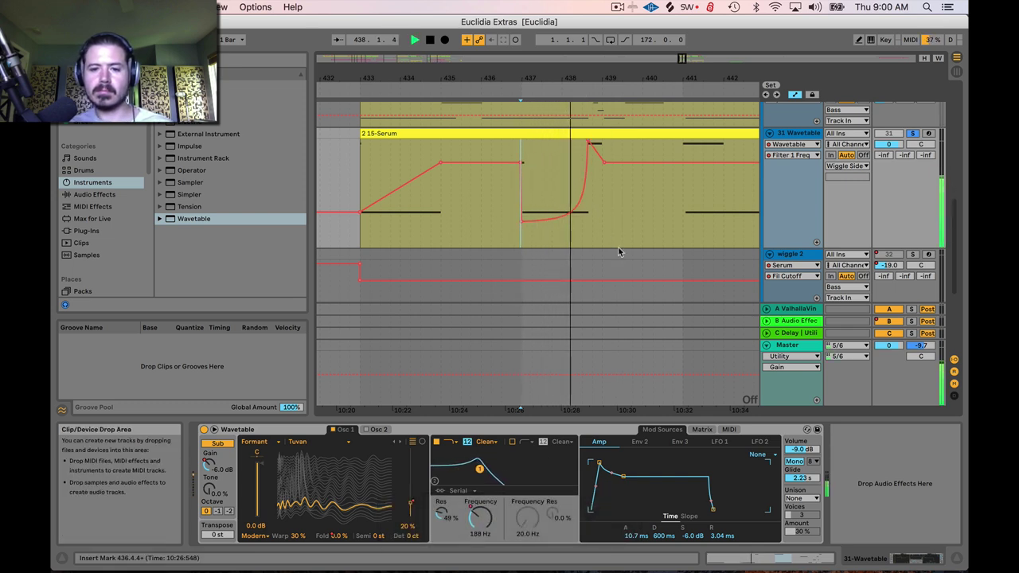
{"action": "key", "text": "space"}
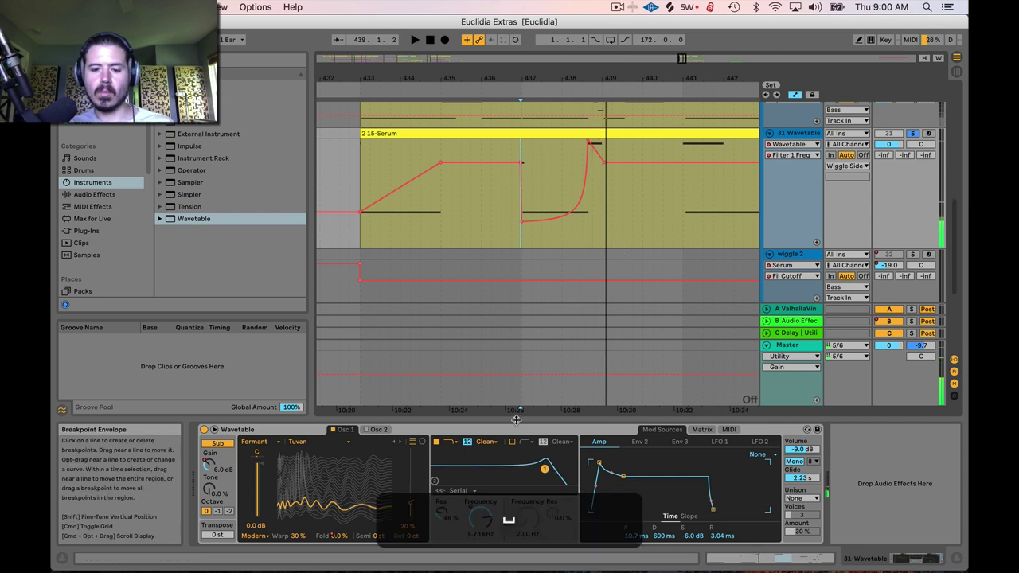
- Sweep the Filter 1 resonance during playback of the note at bar 437 and leave it at 52 %
{"action": "left_click_drag", "start_coordinate": [443, 516], "coordinate": [442, 498]}
{"action": "key", "text": "space"}
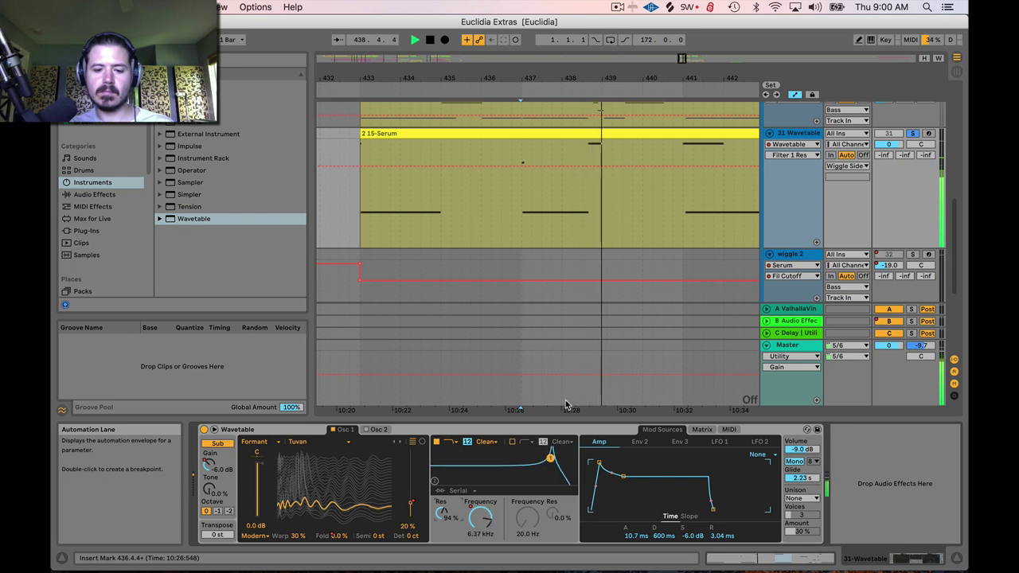
{"action": "key", "text": "space"}
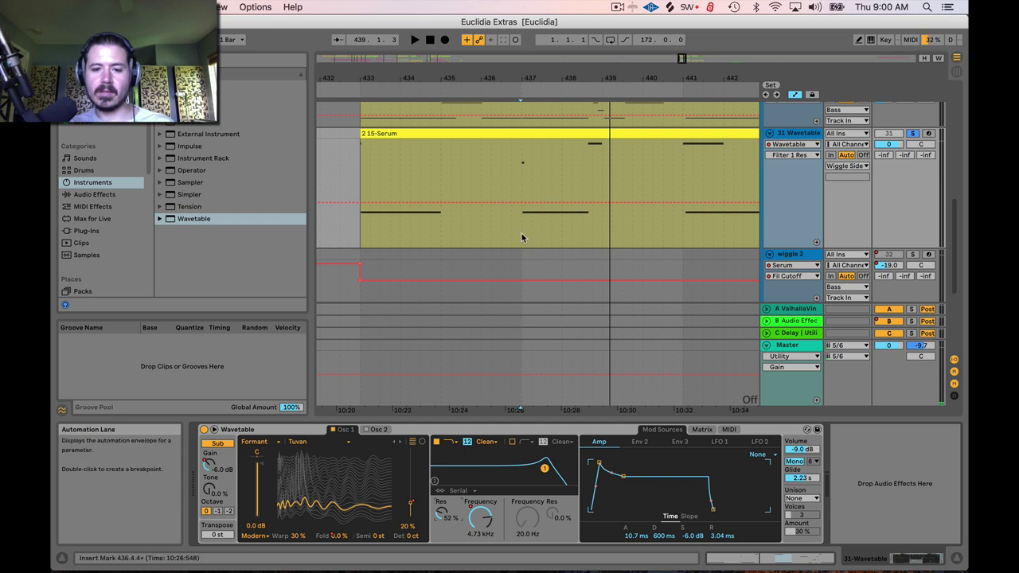
- Raise the Filter 1 resonance automation to 84 % from 436.4.4 to 439.1.1 and play it back
{"action": "left_click_drag", "start_coordinate": [519, 237], "coordinate": [603, 242]}
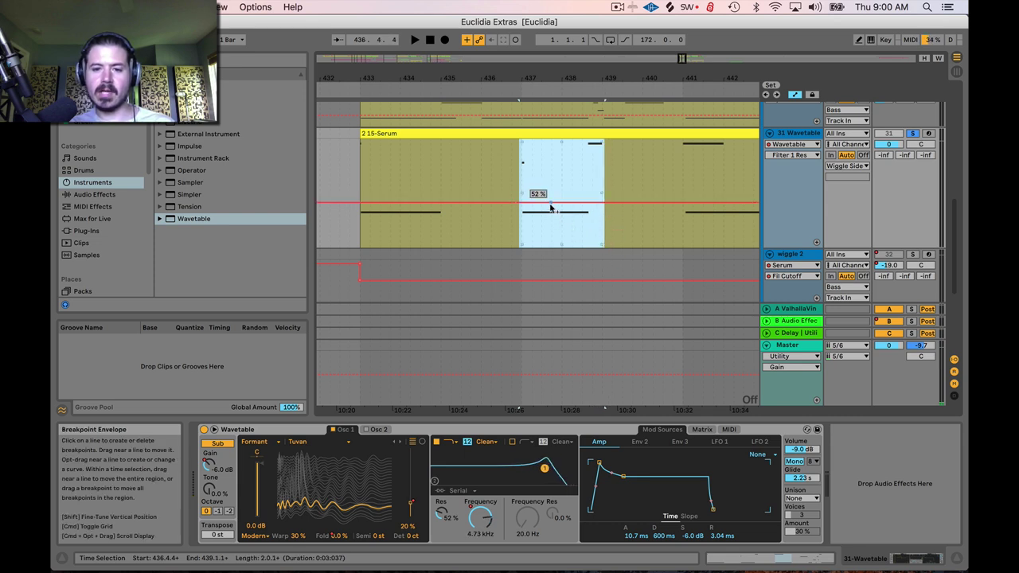
{"action": "left_click_drag", "start_coordinate": [550, 212], "coordinate": [550, 178]}
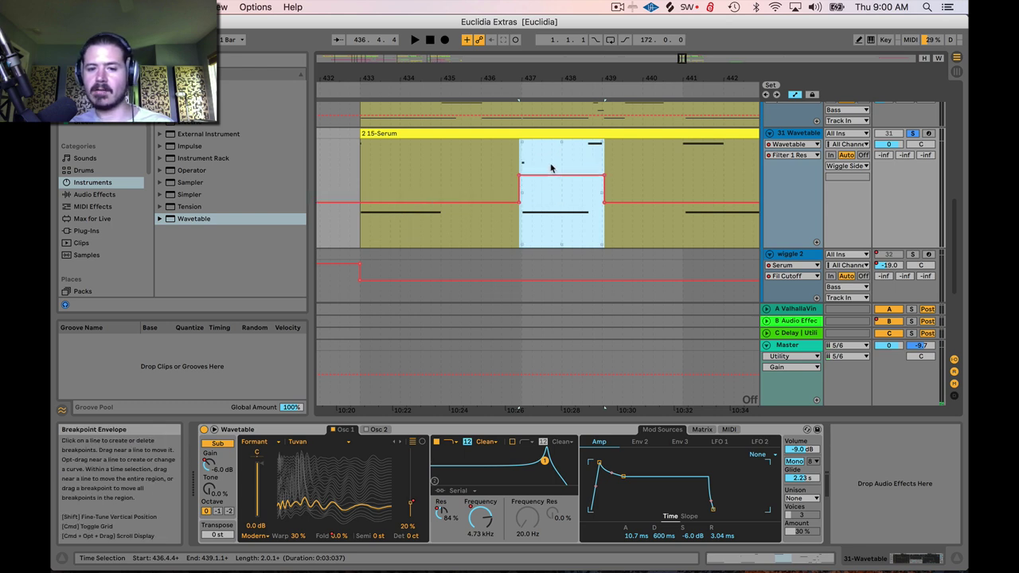
{"action": "left_click", "coordinate": [357, 89]}
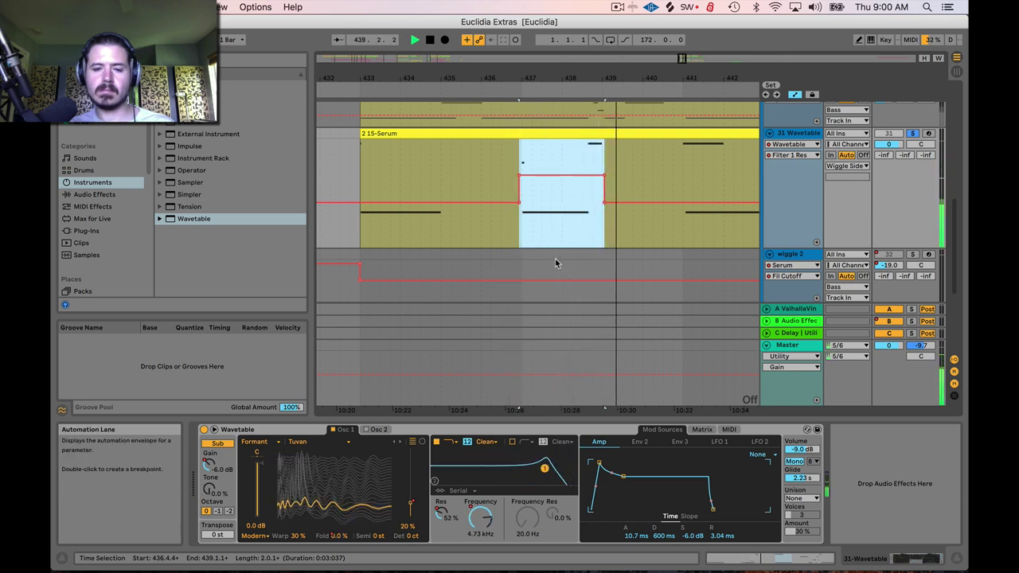
{"action": "key", "text": "space"}
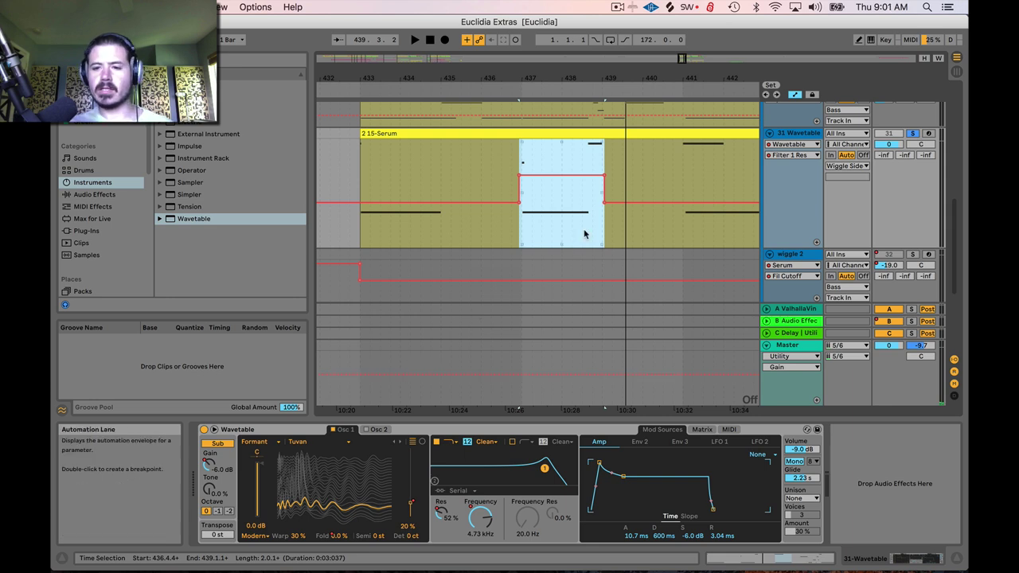
- Map Wavetable's Osc 1 Effect 1 (Warp) to MIDI controller CC 1 and leave MIDI mapping mode
{"action": "left_click", "coordinate": [911, 42]}
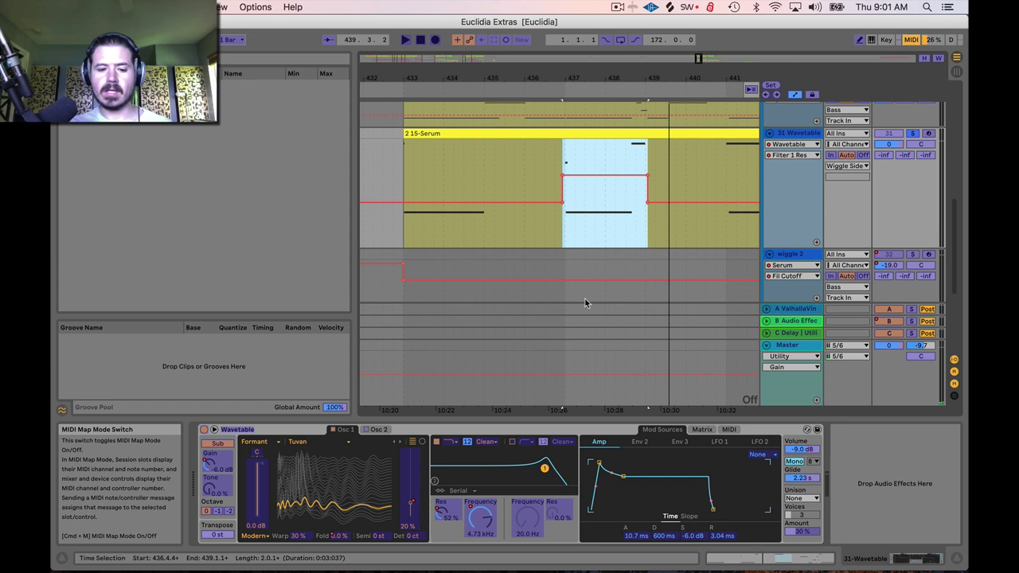
{"action": "left_click", "coordinate": [296, 540]}
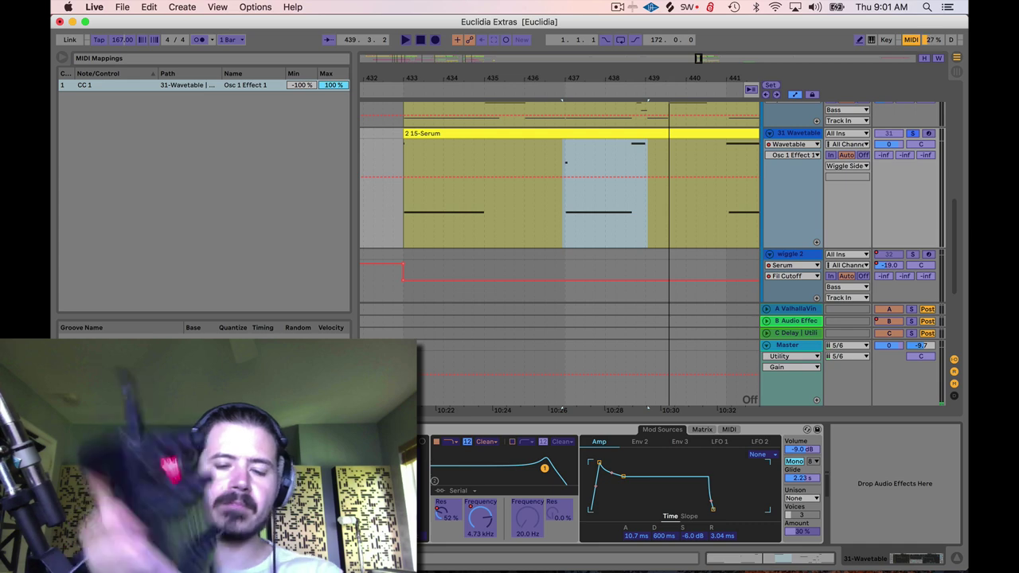
{"action": "left_click", "coordinate": [910, 40]}
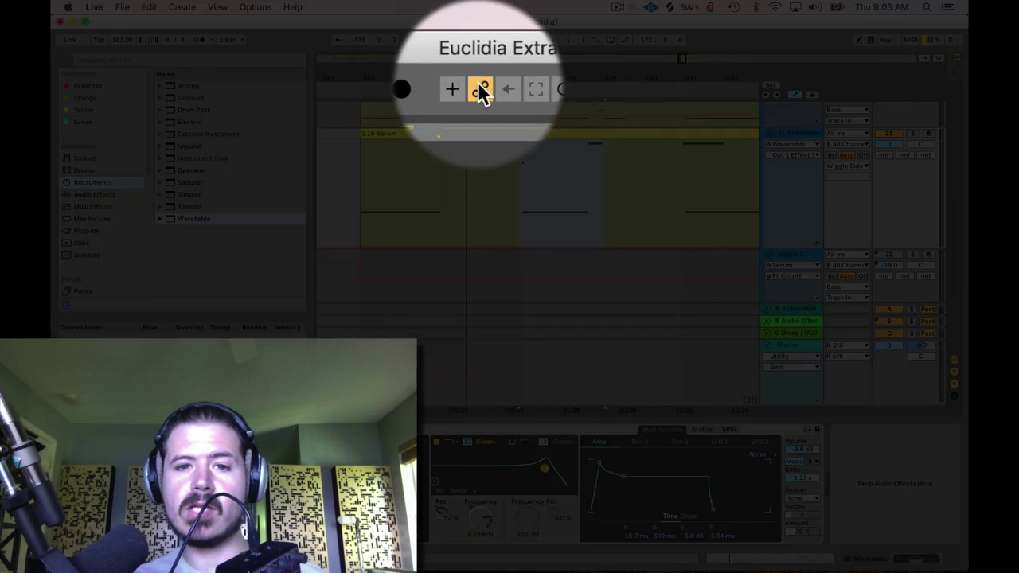
- With automation arm enabled, record Osc 1 Effect 1 automation from the MIDI controller on 31 Wavetable from bar 433 to about bar 443
{"action": "left_click", "coordinate": [478, 41]}
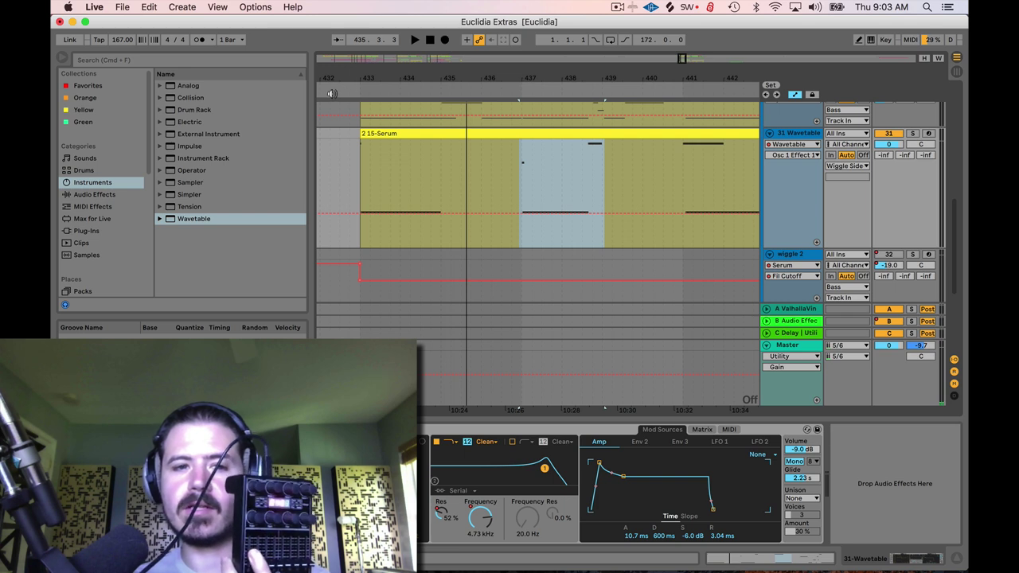
{"action": "left_click", "coordinate": [445, 40]}
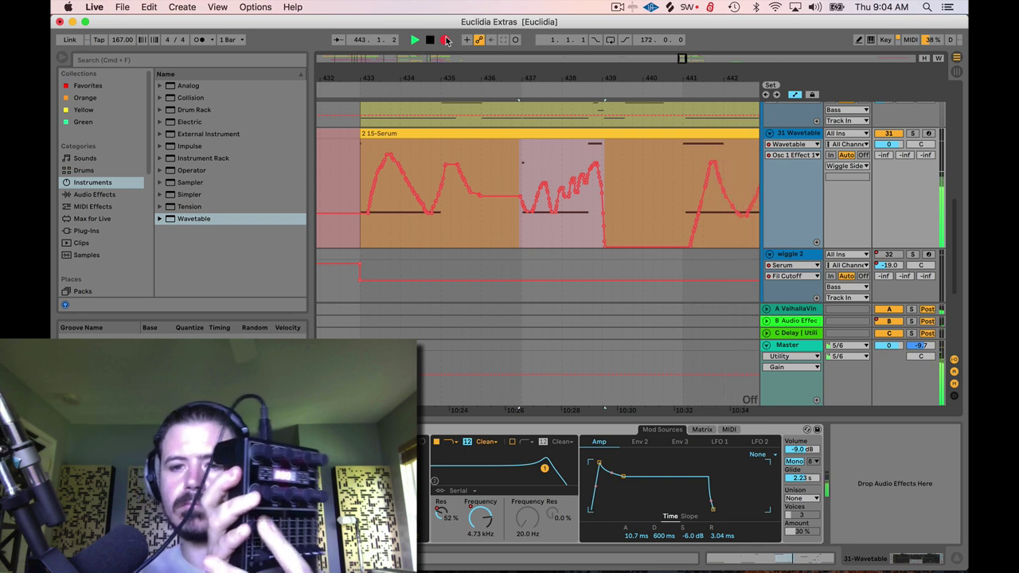
{"action": "left_click", "coordinate": [447, 41]}
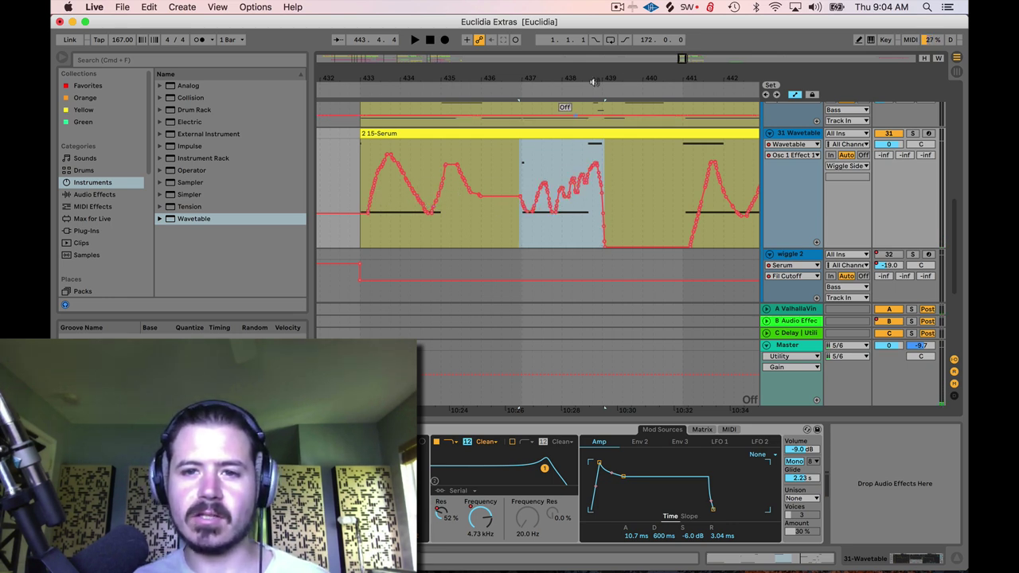
{"action": "mouse_move", "coordinate": [682, 58]}
{"action": "left_mouse_down"}
{"action": "mouse_move", "coordinate": [682, 46]}
{"action": "mouse_move", "coordinate": [683, 58]}
{"action": "left_mouse_up"}
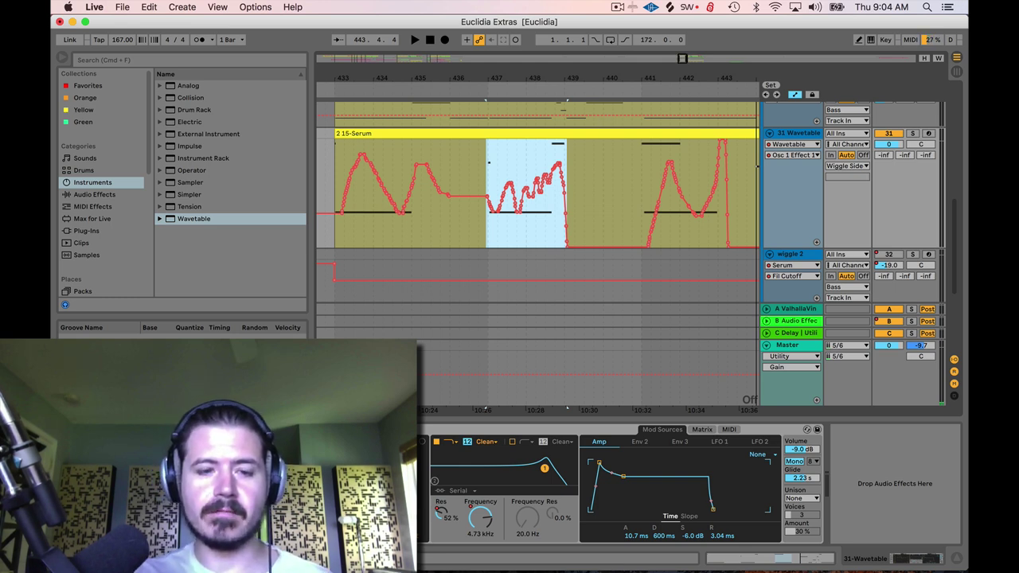
- Map Osc 1 Effect 2 (Fold) to MIDI controller CC 33 and record its automation over the notes at bars 433 and 437
{"action": "left_click", "coordinate": [910, 40]}
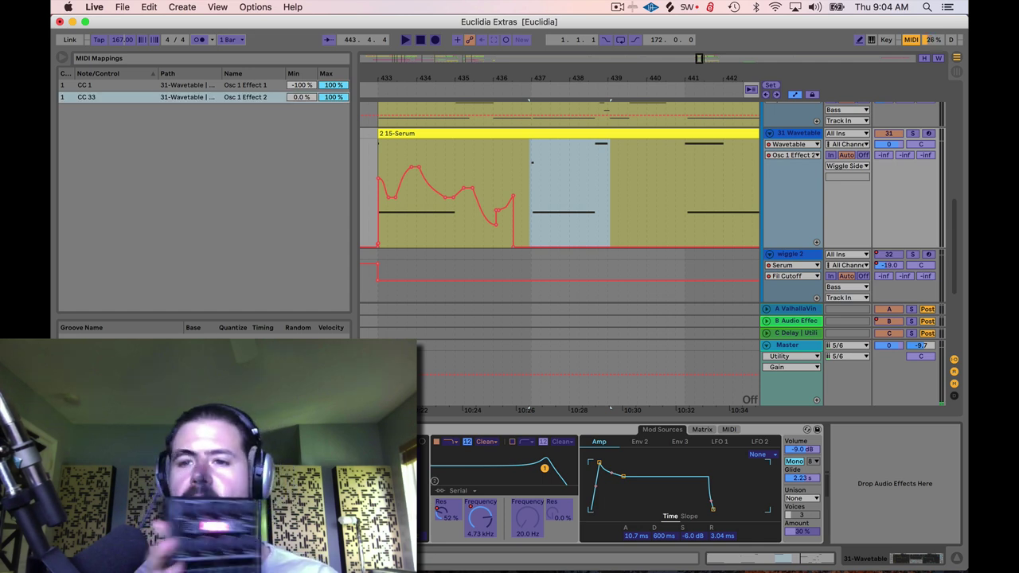
{"action": "left_click", "coordinate": [911, 40]}
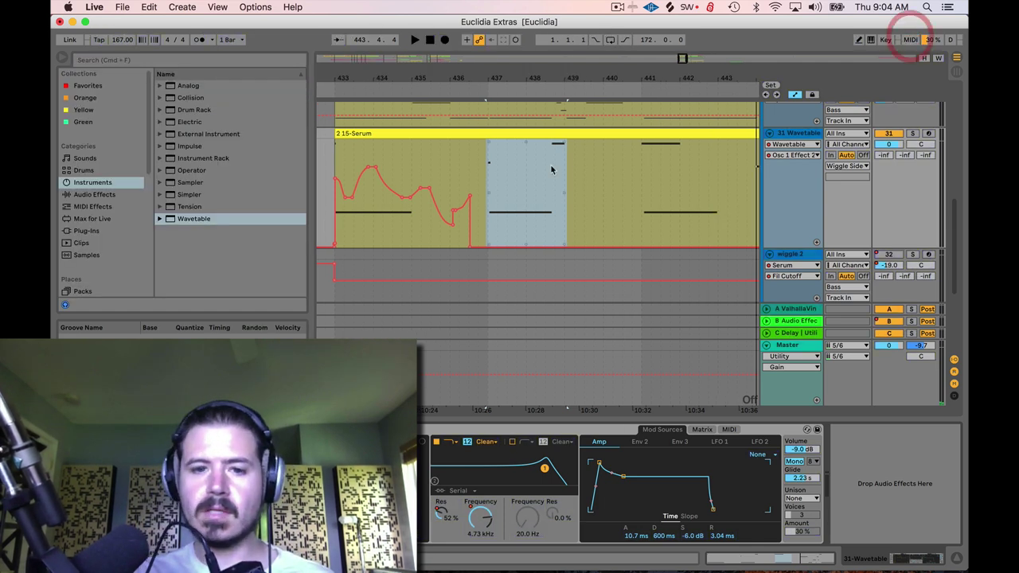
{"action": "scroll", "coordinate": [550, 168], "scroll_direction": "left", "scroll_amount": 5}
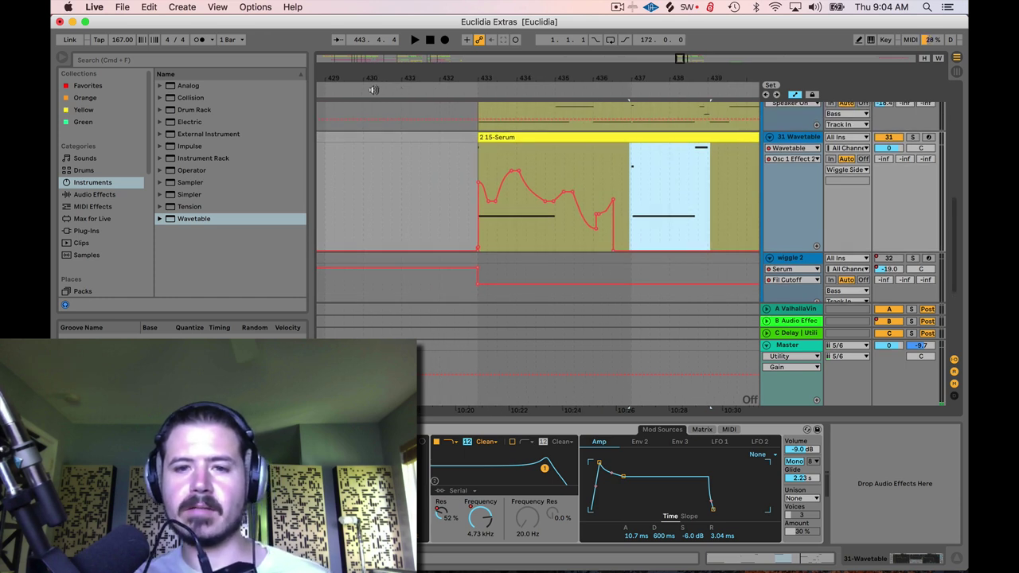
{"action": "left_click", "coordinate": [373, 89]}
{"action": "left_click", "coordinate": [445, 40]}
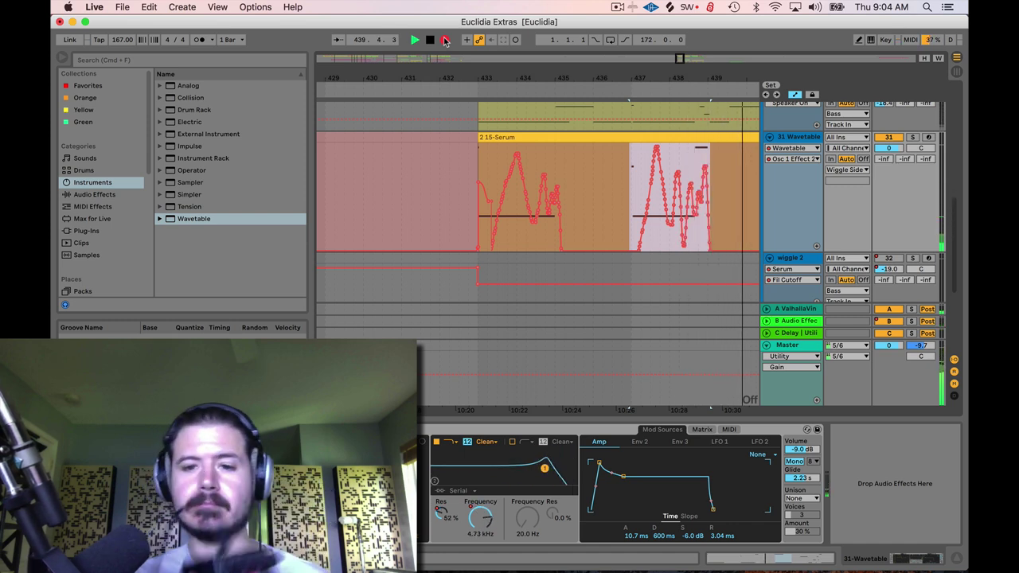
{"action": "key", "text": "space"}
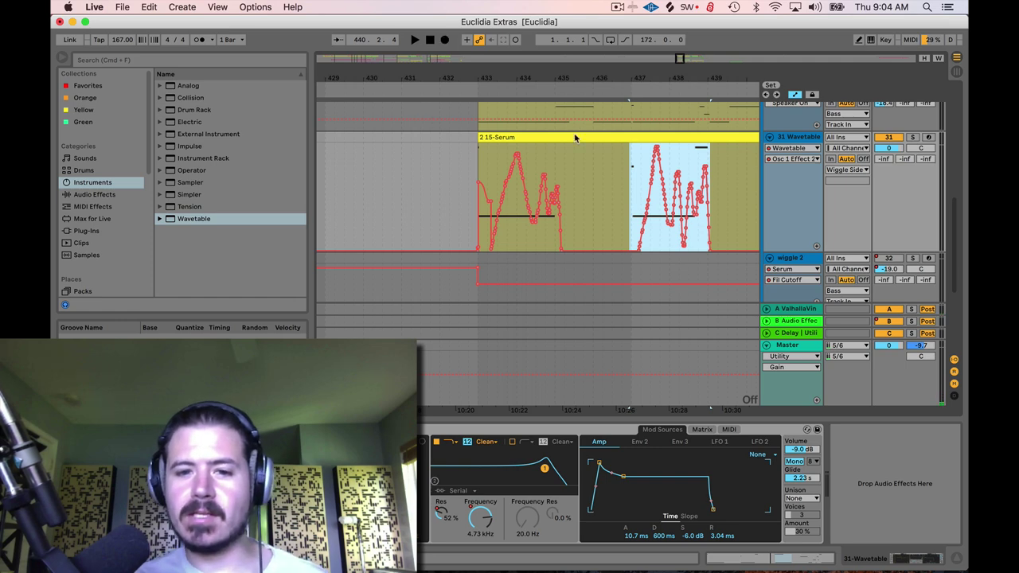
- Play back the recorded Osc 1 Effect 2 automation from just before bar 433
{"action": "scroll", "coordinate": [583, 188], "scroll_direction": "right", "scroll_amount": 5}
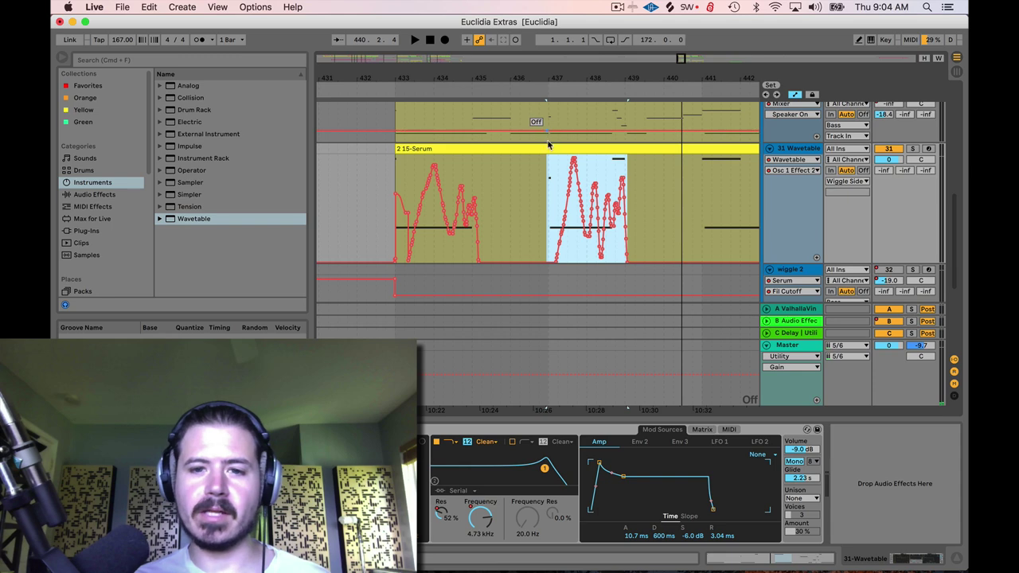
{"action": "left_click", "coordinate": [391, 185]}
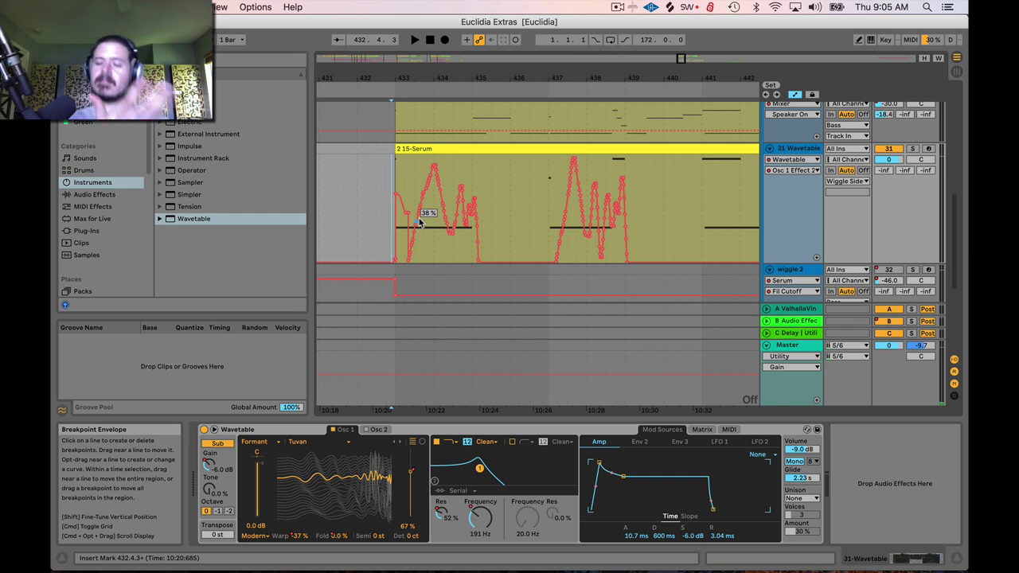
{"action": "key", "text": "space"}
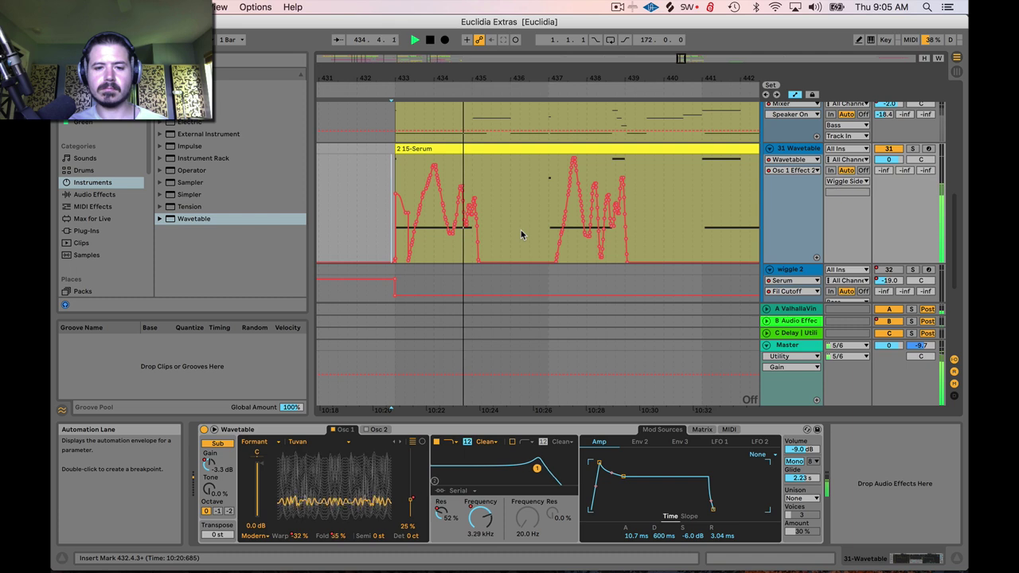
{"action": "key", "text": "space"}
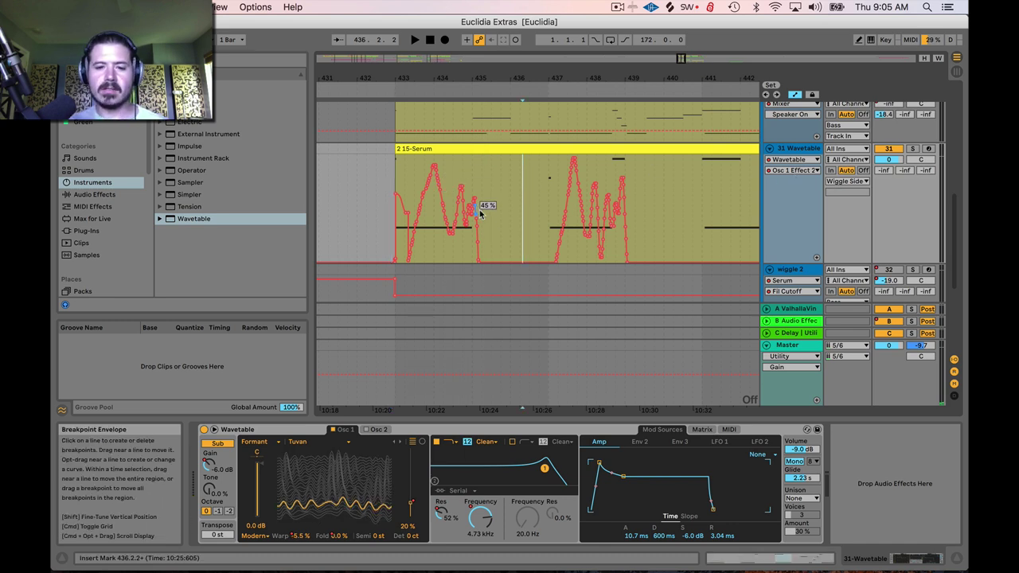
- Compress the Osc 1 Effect 2 automation between 433.1.1 and 435.2.2 vertically, lowering its peaks and raising its lowest points
{"action": "left_click_drag", "start_coordinate": [486, 192], "coordinate": [395, 196]}
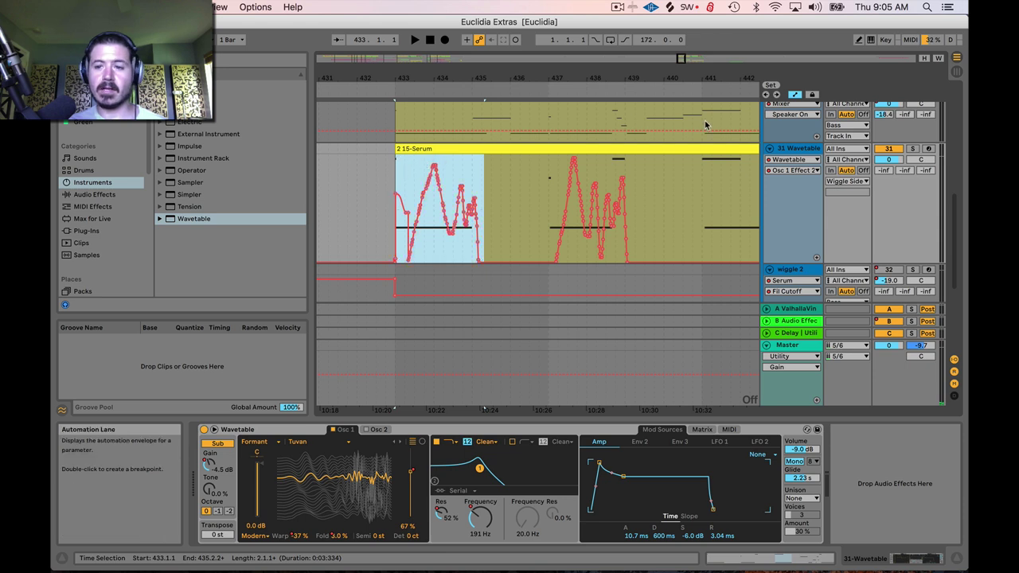
{"action": "left_click", "coordinate": [797, 95]}
{"action": "left_click", "coordinate": [797, 95]}
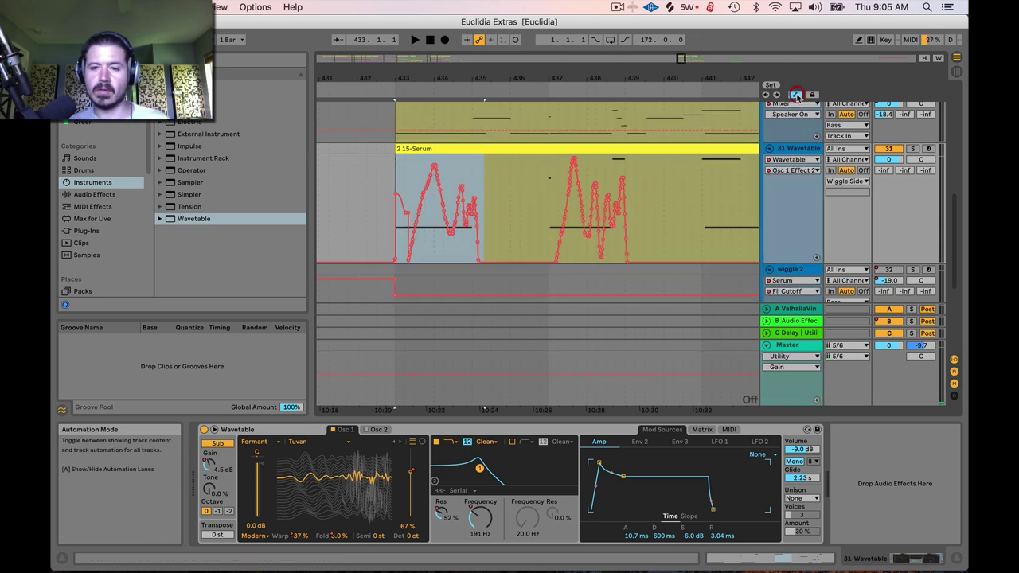
{"action": "key", "text": "a"}
{"action": "key", "text": "a"}
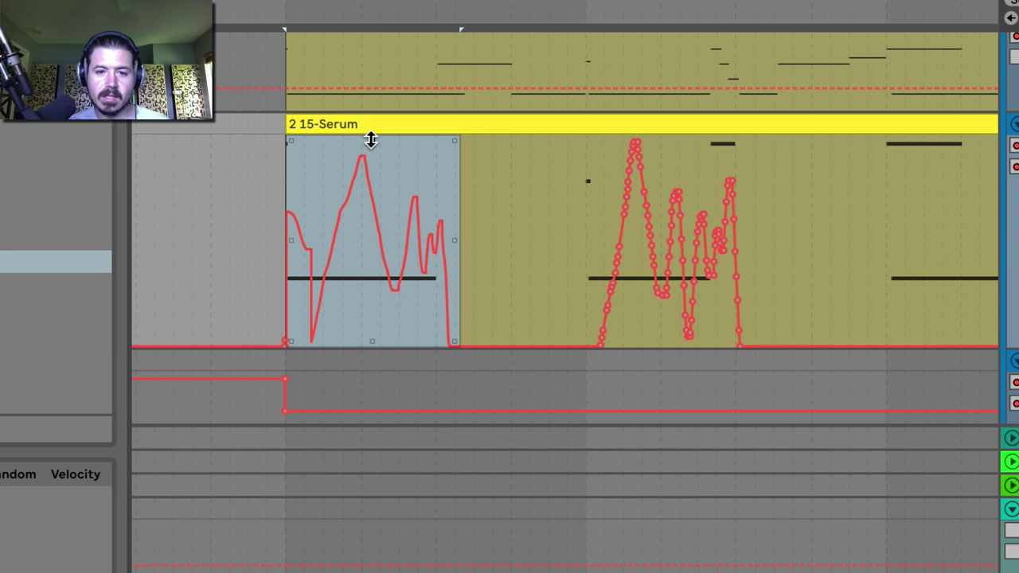
{"action": "left_click", "coordinate": [371, 140]}
{"action": "left_click_drag", "start_coordinate": [371, 140], "coordinate": [371, 211]}
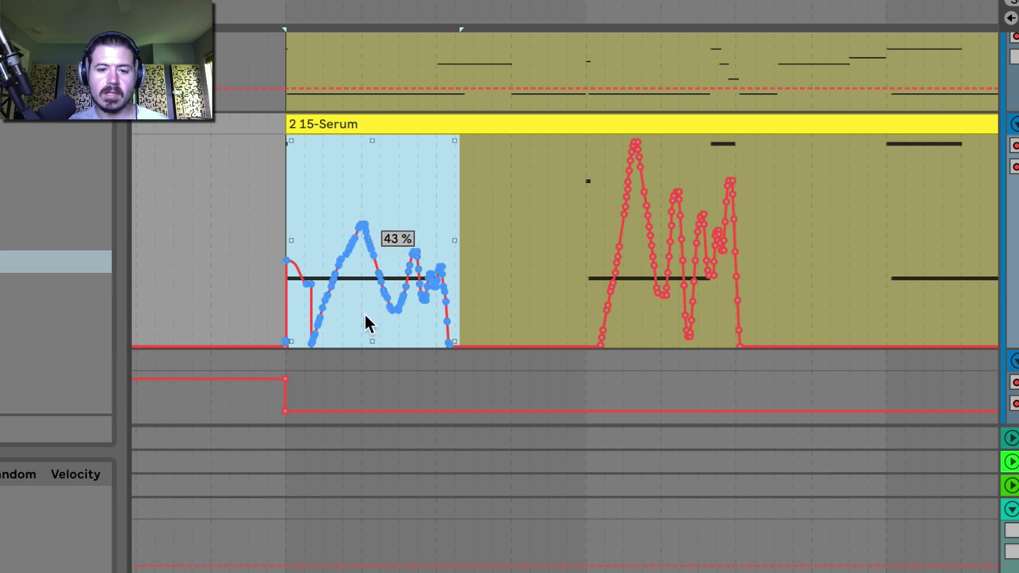
{"action": "left_click_drag", "start_coordinate": [372, 341], "coordinate": [372, 300]}
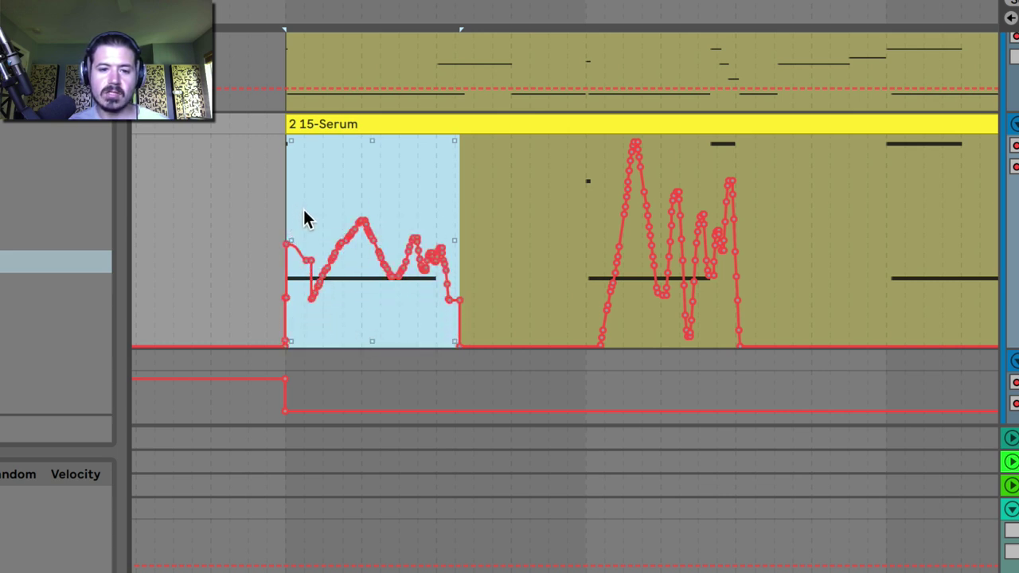
{"action": "mouse_move", "coordinate": [293, 235]}
{"action": "left_mouse_down"}
{"action": "mouse_move", "coordinate": [334, 237]}
{"action": "mouse_move", "coordinate": [293, 242]}
{"action": "left_mouse_up"}
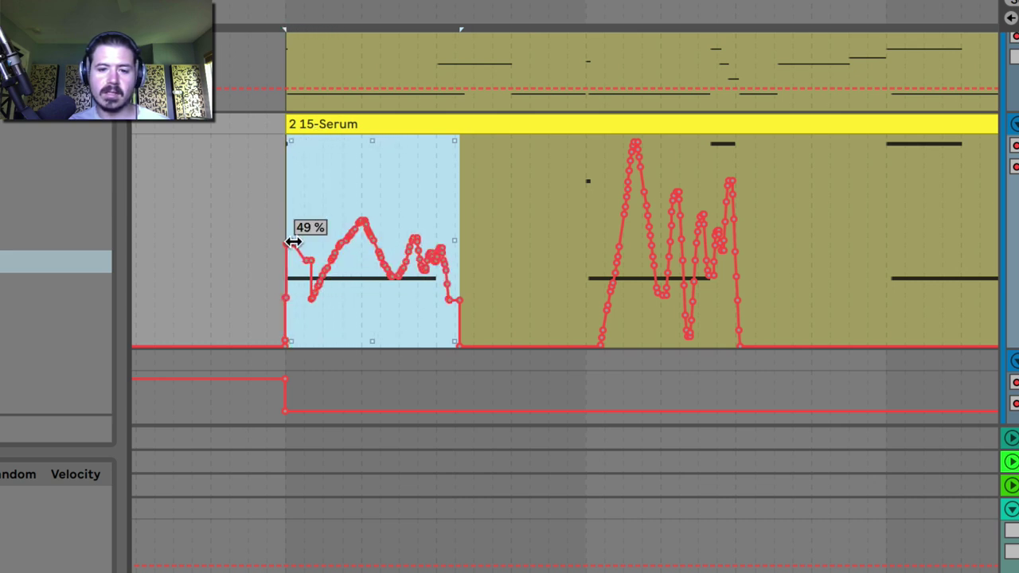
- Play back the compressed passage and scale down the Osc 1 Effect 1 automation between 433.1.1 and 435.2.2 from the top
{"action": "key", "text": "space"}
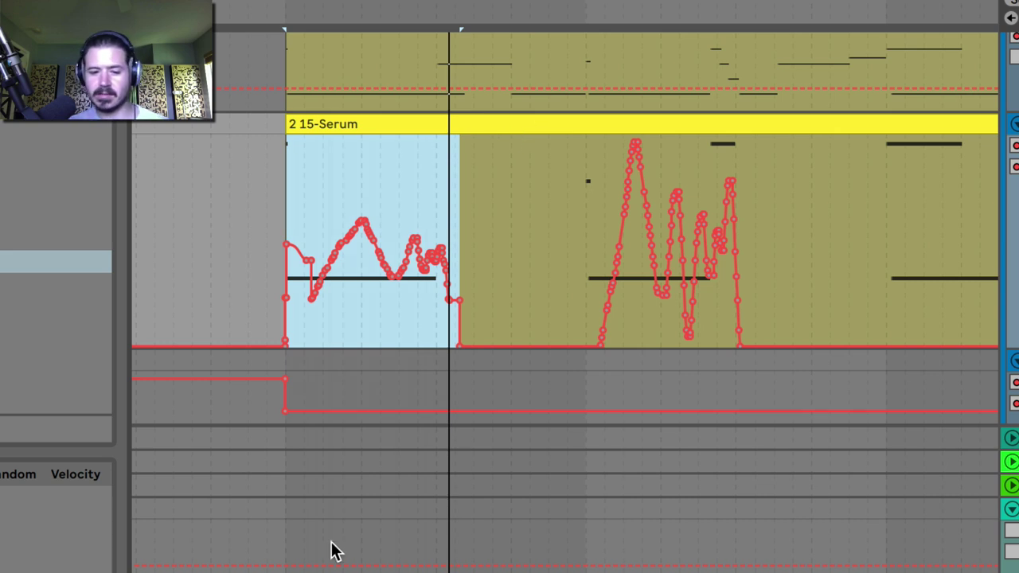
{"action": "key", "text": "ctrl+shift+z"}
{"action": "left_click_drag", "start_coordinate": [371, 137], "coordinate": [372, 158]}
{"action": "left_click_drag", "start_coordinate": [371, 339], "coordinate": [372, 374]}
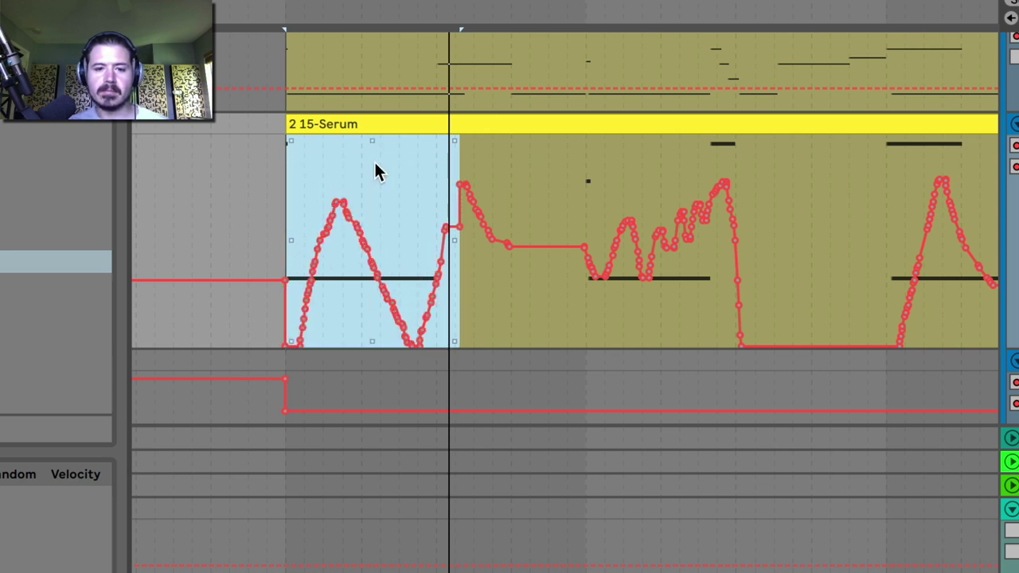
{"action": "left_click_drag", "start_coordinate": [372, 141], "coordinate": [372, 217]}
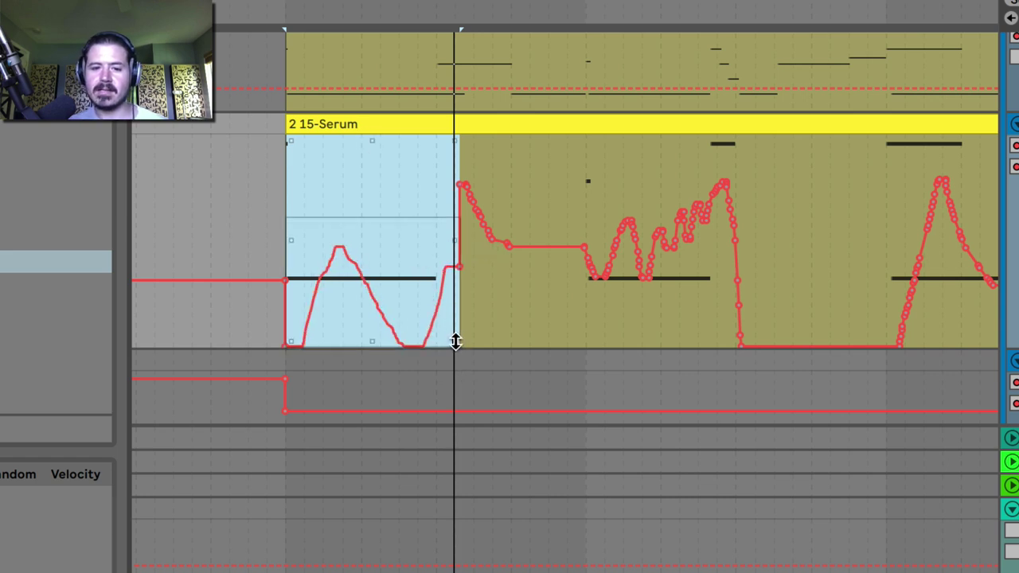
- Skew the selected Osc 1 Effect 1 automation at bar 433, raising its end and pulling its beginning down
{"action": "mouse_move", "coordinate": [456, 137]}
{"action": "left_mouse_down"}
{"action": "mouse_move", "coordinate": [456, 153]}
{"action": "mouse_move", "coordinate": [455, 140]}
{"action": "left_mouse_up"}
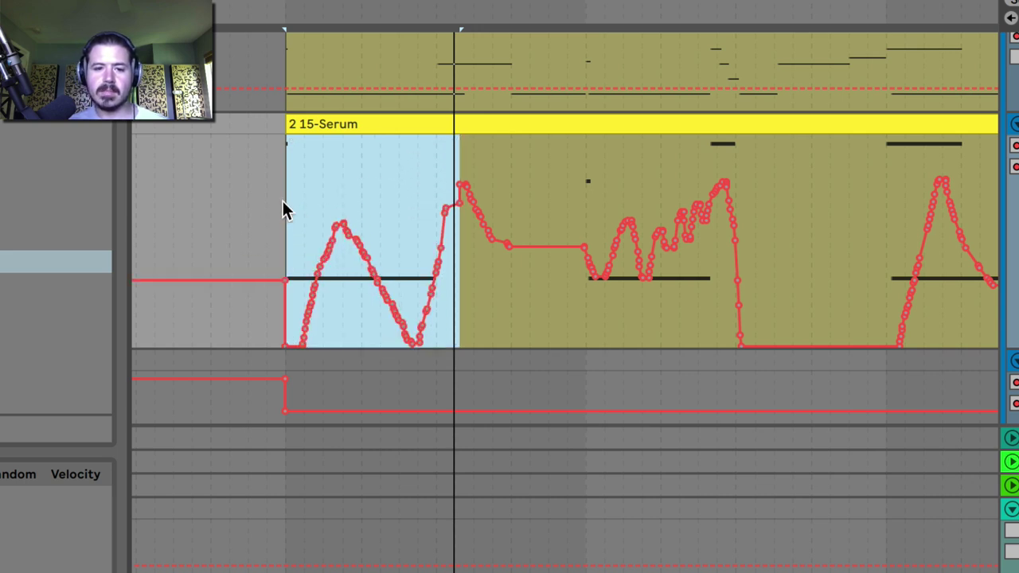
{"action": "mouse_move", "coordinate": [289, 136]}
{"action": "left_click_drag", "start_coordinate": [291, 140], "coordinate": [291, 209]}
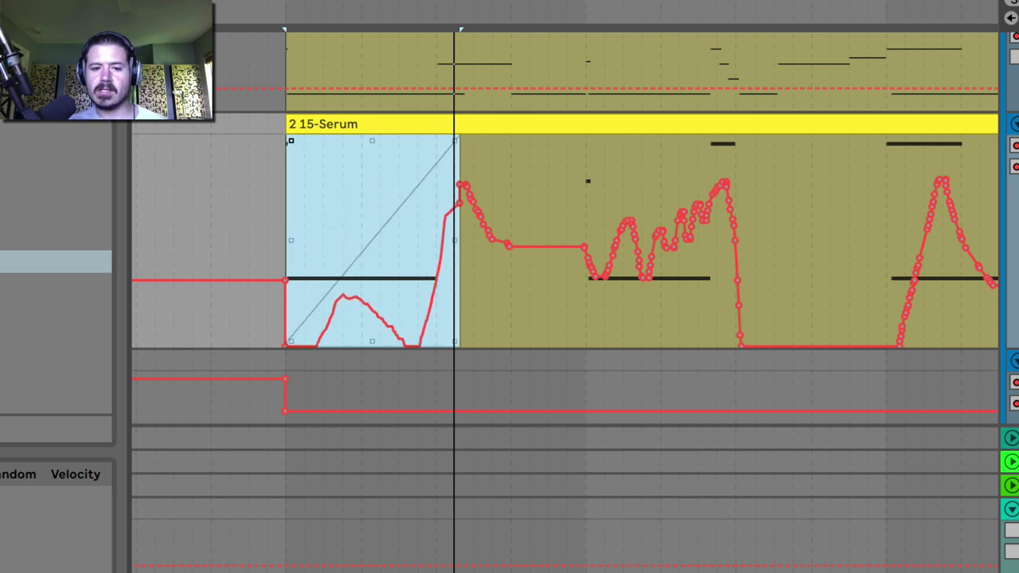
{"action": "left_click_drag", "start_coordinate": [291, 137], "coordinate": [291, 137]}
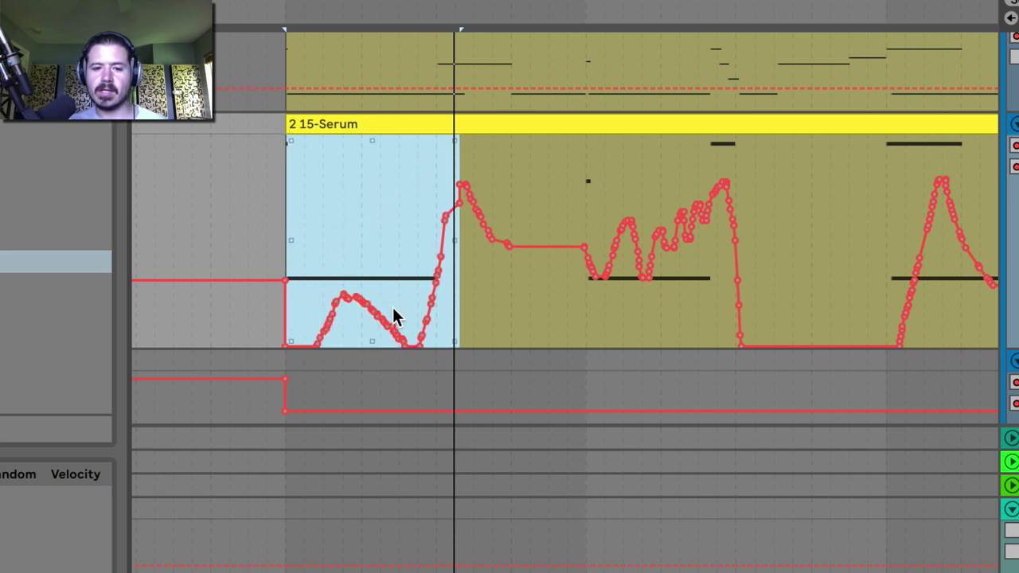
- Select the Osc 1 Effect 1 automation over the bar 437 note and squeeze its beginning from above and below
{"action": "left_click", "coordinate": [575, 412]}
{"action": "scroll", "coordinate": [442, 310], "scroll_direction": "right", "scroll_amount": 3}
{"action": "left_click_drag", "start_coordinate": [432, 317], "coordinate": [600, 329]}
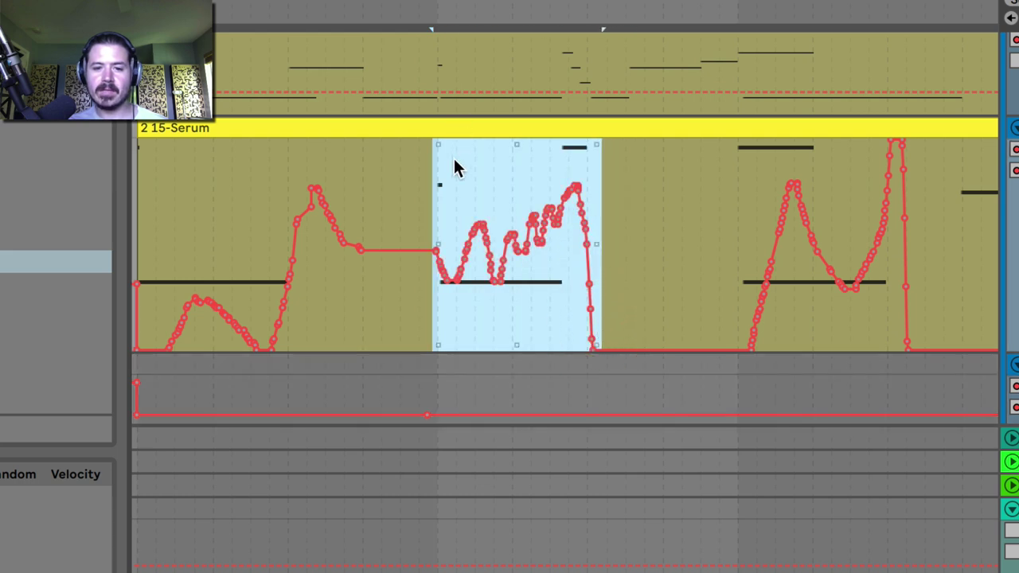
{"action": "mouse_move", "coordinate": [435, 144]}
{"action": "left_click_drag", "start_coordinate": [438, 144], "coordinate": [439, 193]}
{"action": "left_click_drag", "start_coordinate": [439, 341], "coordinate": [437, 206]}
{"action": "mouse_move", "coordinate": [435, 146]}
{"action": "left_click_drag", "start_coordinate": [435, 146], "coordinate": [438, 250]}
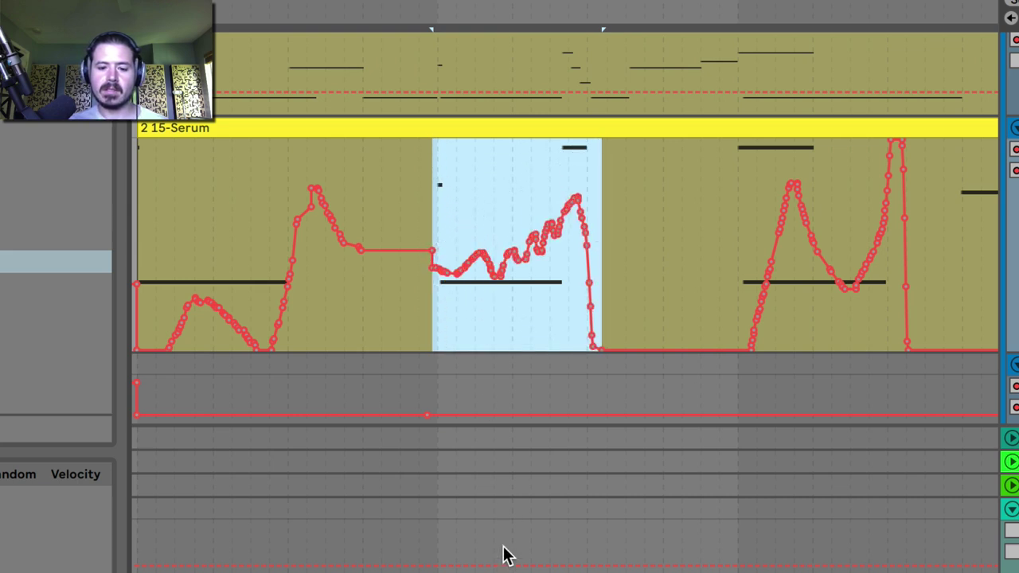
- Compress the Osc 1 Effect 2 automation over the bar 437 note from above and below, and play it back
{"action": "key", "text": "ctrl+z"}
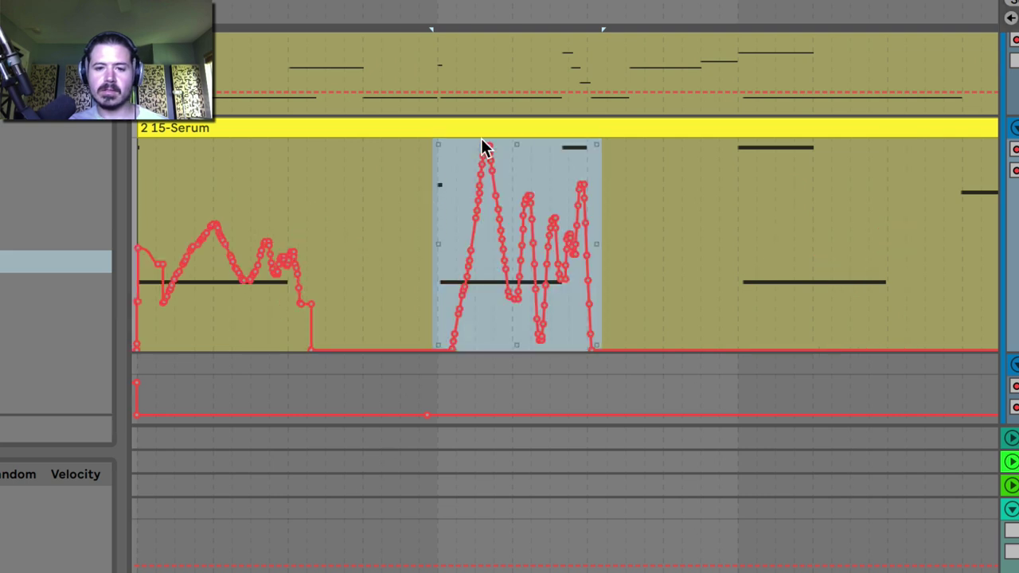
{"action": "mouse_move", "coordinate": [512, 146]}
{"action": "left_click_drag", "start_coordinate": [515, 145], "coordinate": [515, 224]}
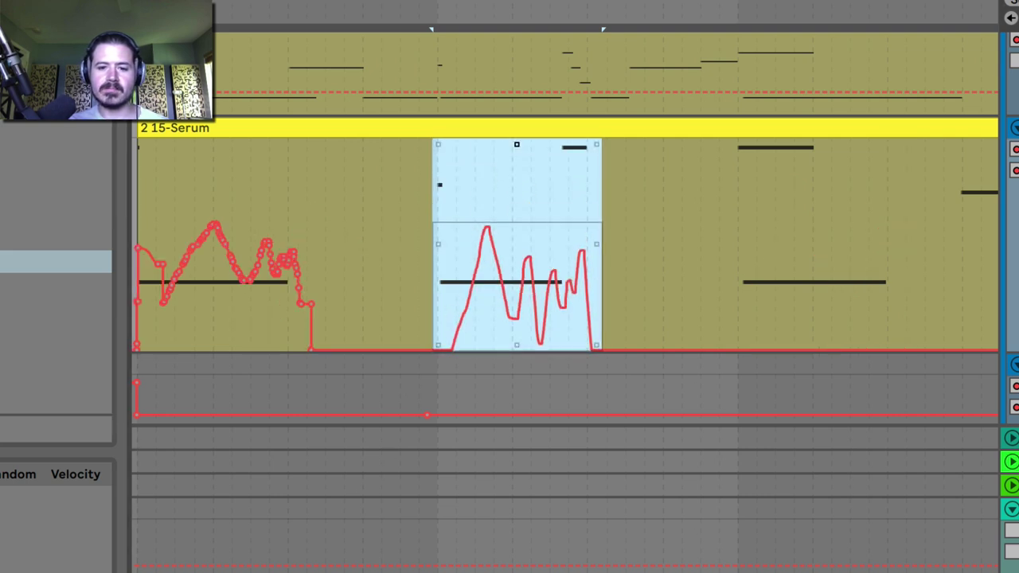
{"action": "left_click_drag", "start_coordinate": [515, 345], "coordinate": [498, 328]}
{"action": "key", "text": "space"}
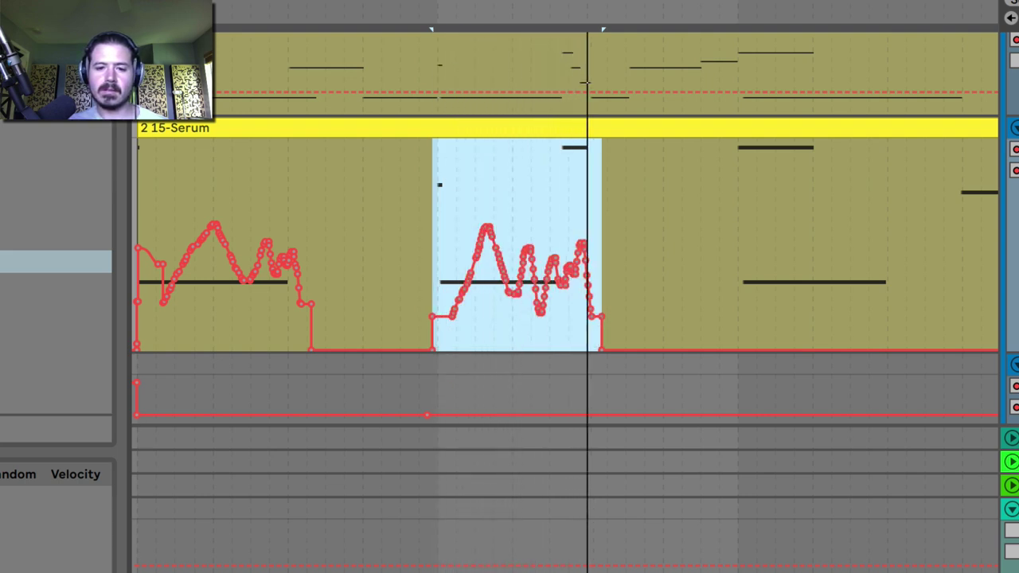
{"action": "mouse_move", "coordinate": [462, 287]}
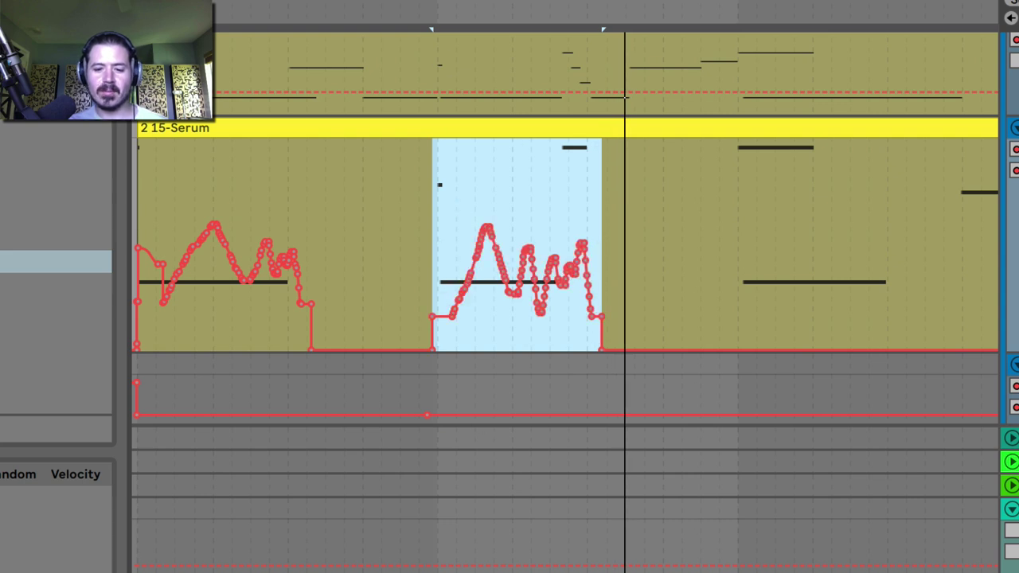
- Try to raise the Filter 1 Freq breakpoints over the bar 437 note together
{"action": "key", "text": "ctrl+z"}
{"action": "mouse_move", "coordinate": [529, 275]}
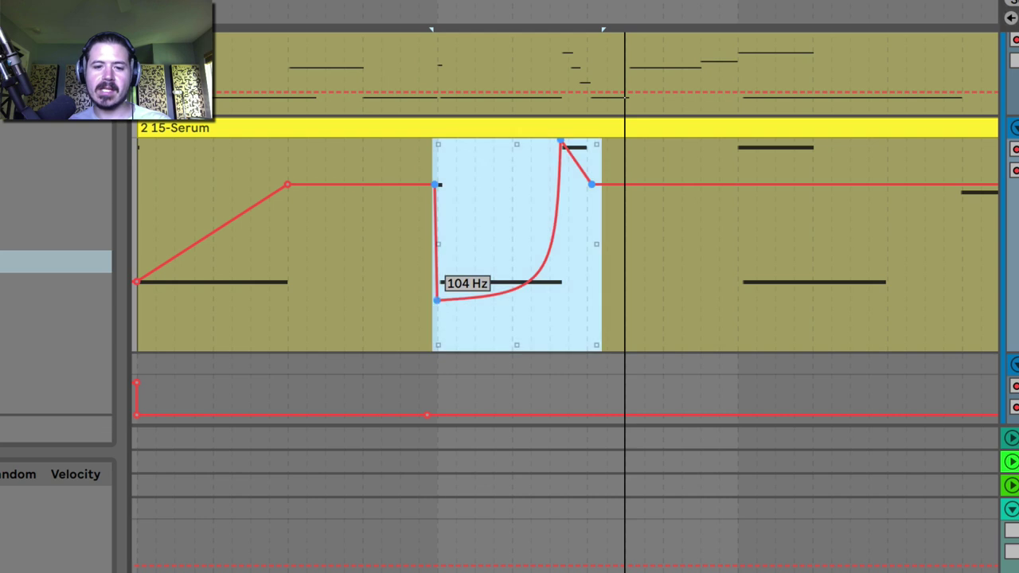
{"action": "left_click_drag", "start_coordinate": [437, 297], "coordinate": [437, 272]}
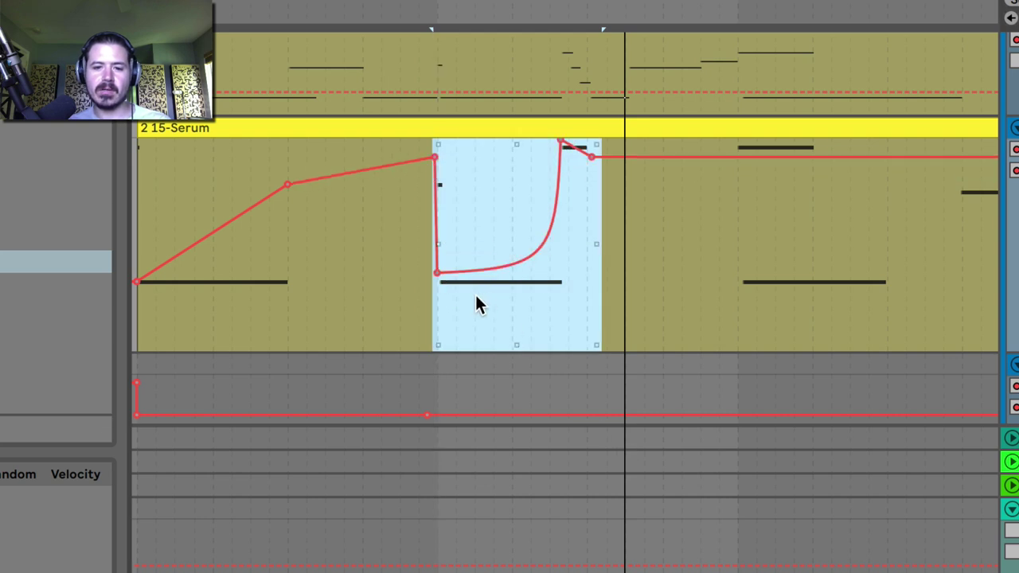
{"action": "key", "text": "ctrl+z"}
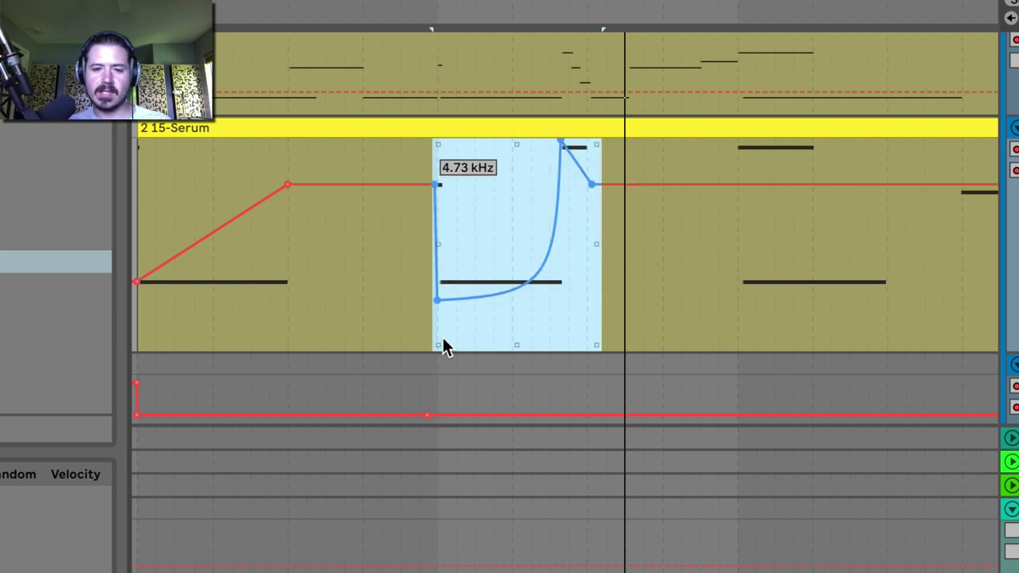
- Raise all Filter 1 Freq breakpoints in a wider selection around bars 437 to 439 together, and play the passage
{"action": "left_click", "coordinate": [431, 328]}
{"action": "left_click_drag", "start_coordinate": [430, 327], "coordinate": [630, 317]}
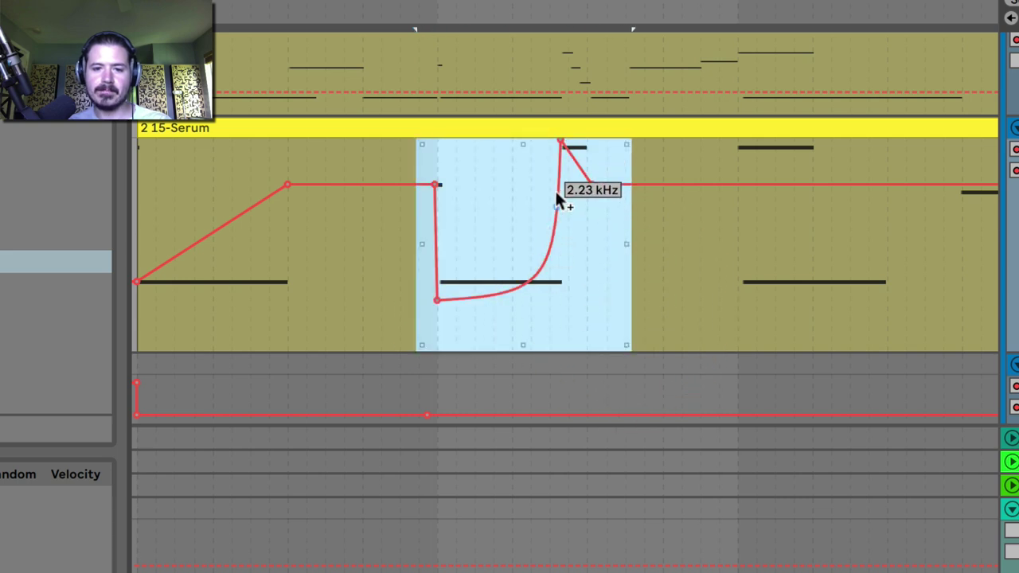
{"action": "mouse_move", "coordinate": [561, 139]}
{"action": "left_mouse_down"}
{"action": "mouse_move", "coordinate": [562, 182]}
{"action": "mouse_move", "coordinate": [558, 123]}
{"action": "mouse_move", "coordinate": [560, 194]}
{"action": "mouse_move", "coordinate": [563, 144]}
{"action": "left_mouse_up"}
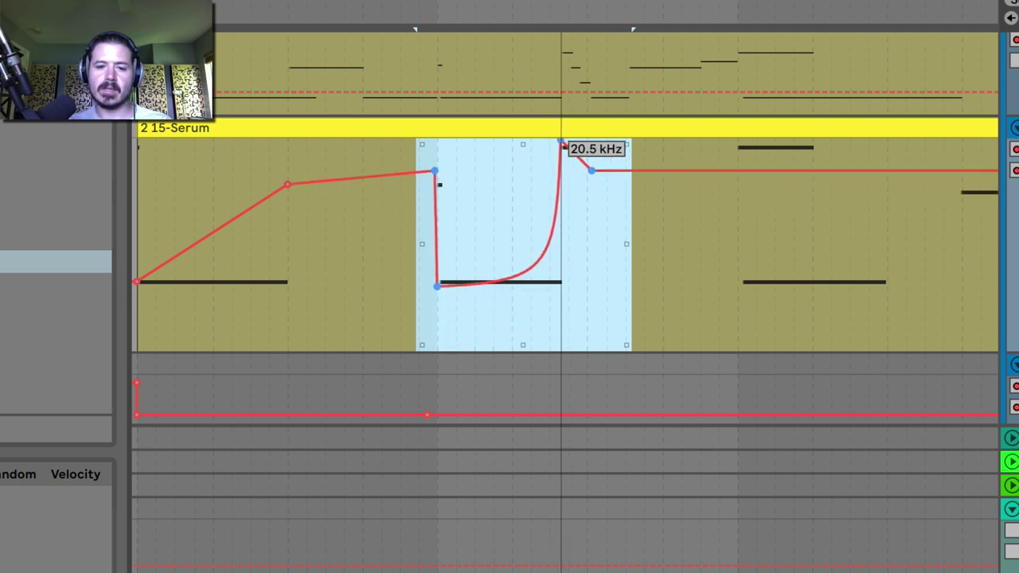
{"action": "key", "text": "space"}
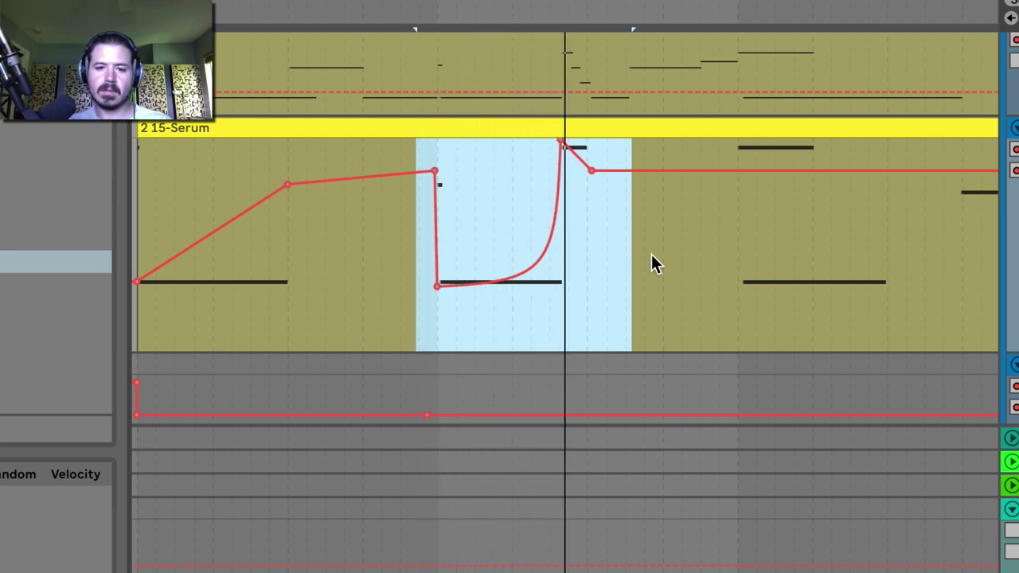
- Lower the Filter 1 Freq peak breakpoint late in bar 438 to about its neighbours' level, and play it back
{"action": "mouse_move", "coordinate": [567, 153]}
{"action": "mouse_move", "coordinate": [567, 151]}
{"action": "left_mouse_down"}
{"action": "mouse_move", "coordinate": [558, 139]}
{"action": "mouse_move", "coordinate": [547, 176]}
{"action": "left_mouse_up"}
{"action": "left_click", "coordinate": [592, 205]}
{"action": "left_click", "coordinate": [428, 13]}
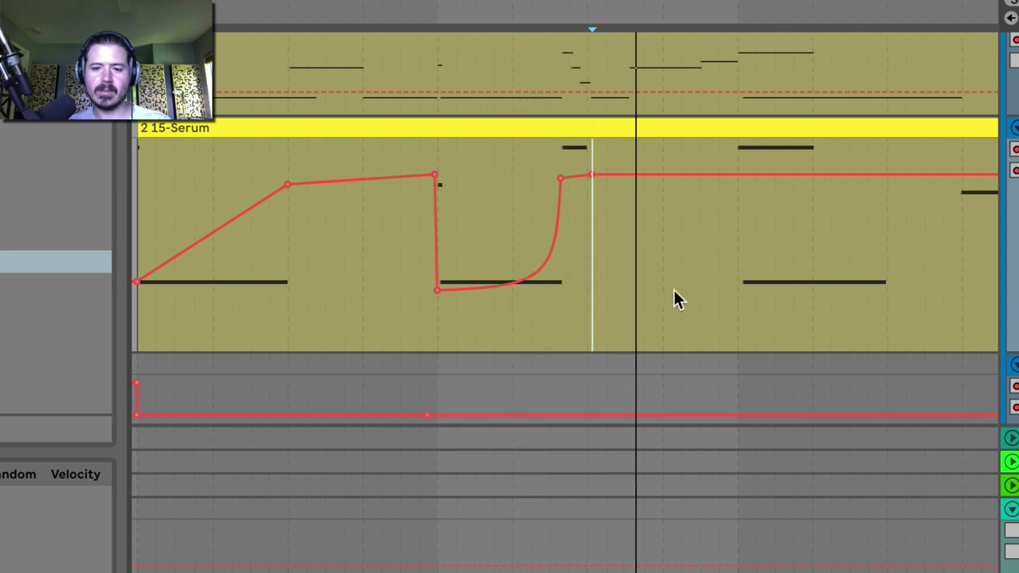
- Set the adaptive grid to Narrow and select the Filter 1 Freq lane from 441.1.1 to 443.1.1
{"action": "scroll", "coordinate": [557, 270], "scroll_direction": "right", "scroll_amount": 5}
{"action": "left_click", "coordinate": [398, 245]}
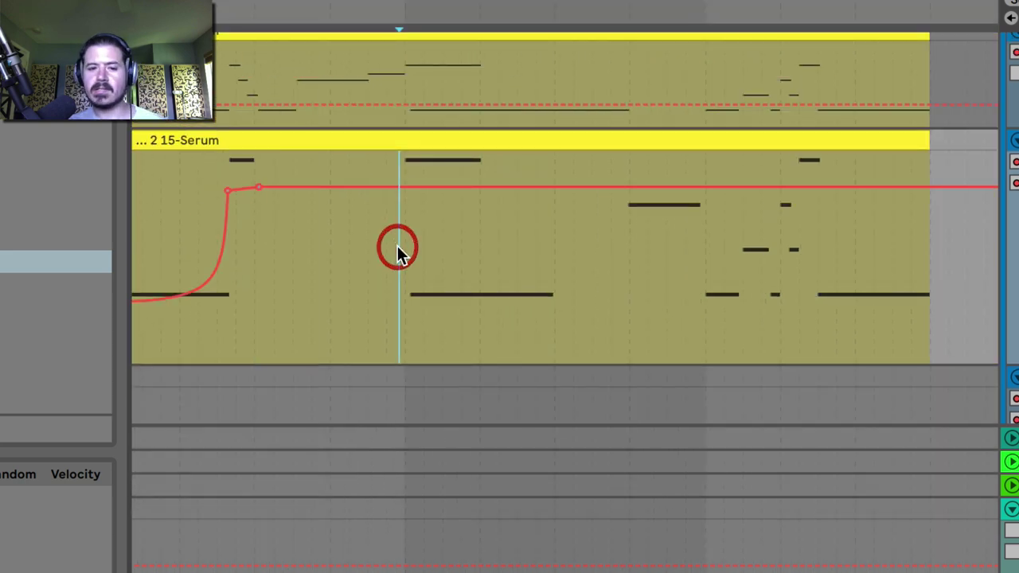
{"action": "right_click", "coordinate": [500, 255]}
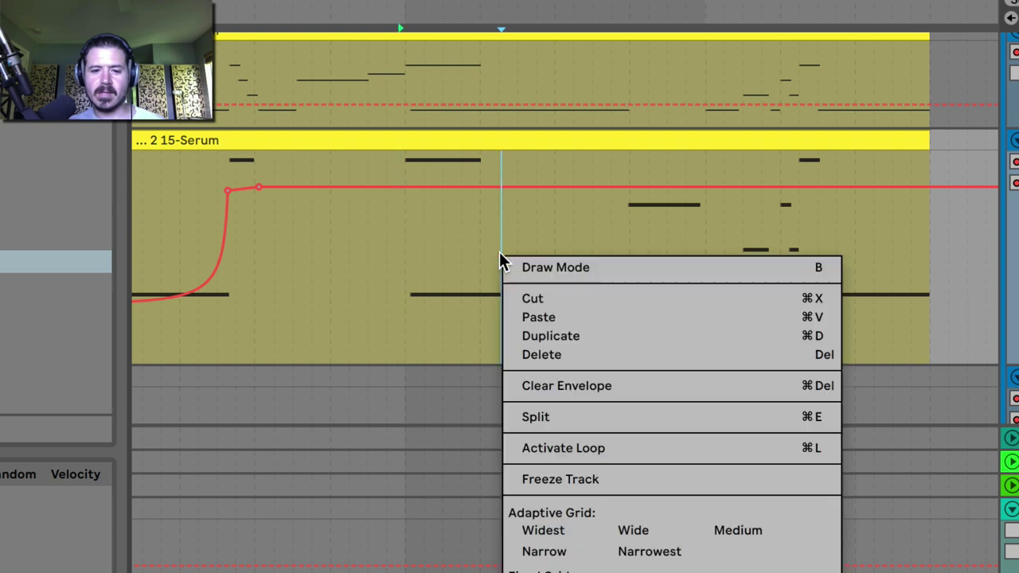
{"action": "left_click", "coordinate": [552, 551]}
{"action": "left_click", "coordinate": [401, 243]}
{"action": "left_click_drag", "start_coordinate": [402, 261], "coordinate": [554, 259]}
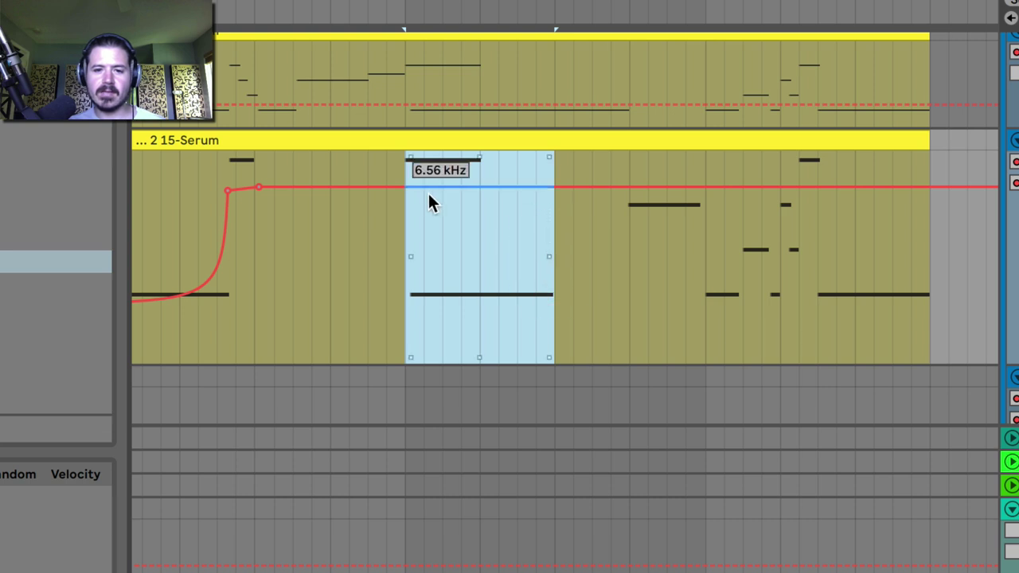
- Play back the unautomated note starting at bar 441
{"action": "left_click", "coordinate": [423, 244]}
{"action": "left_click", "coordinate": [406, 239]}
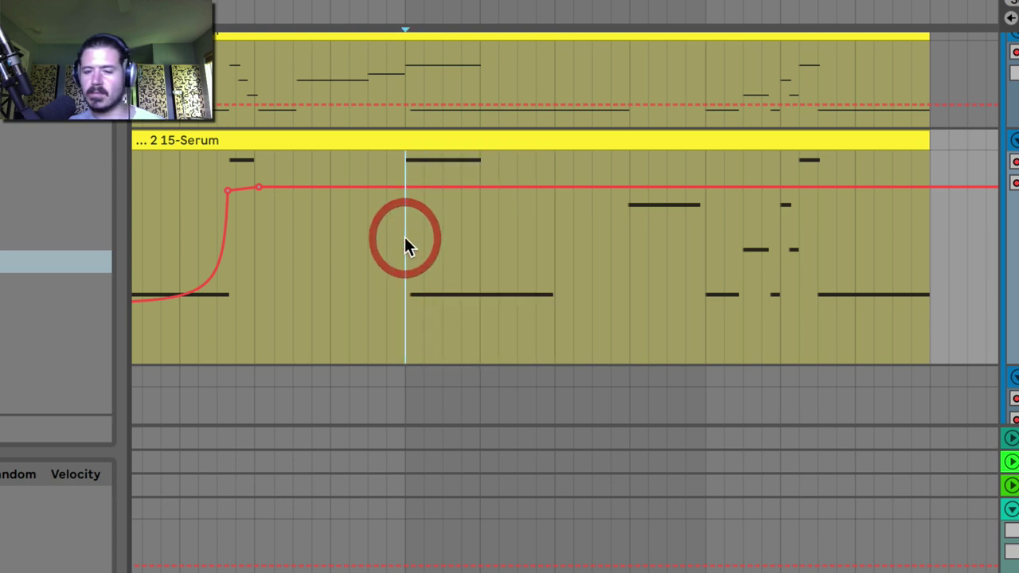
{"action": "key", "text": "space"}
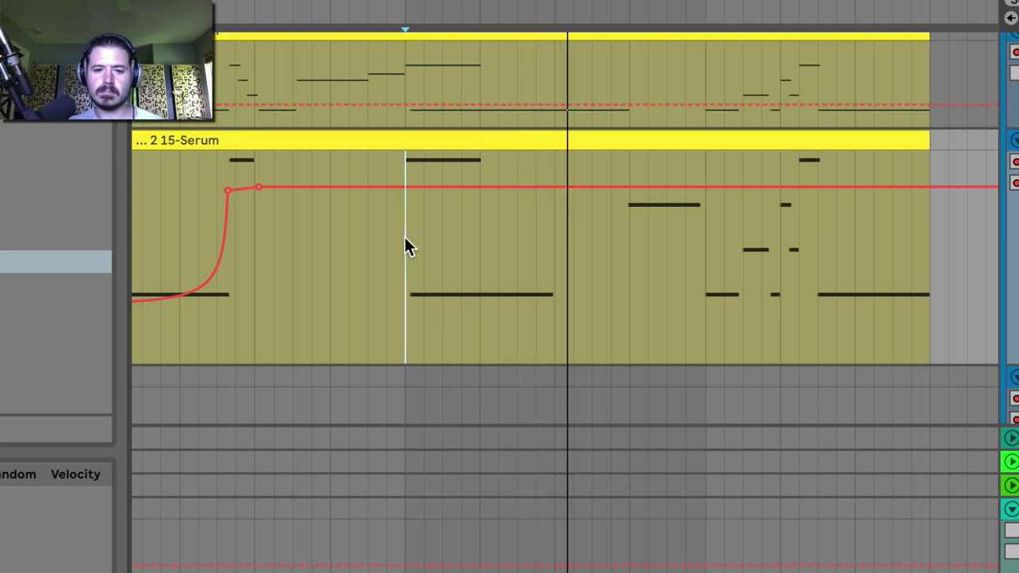
- Insert a descending ramp shape into the Filter 1 Freq automation between 441.1.1 and 443.1.1
{"action": "left_click_drag", "start_coordinate": [405, 246], "coordinate": [550, 254]}
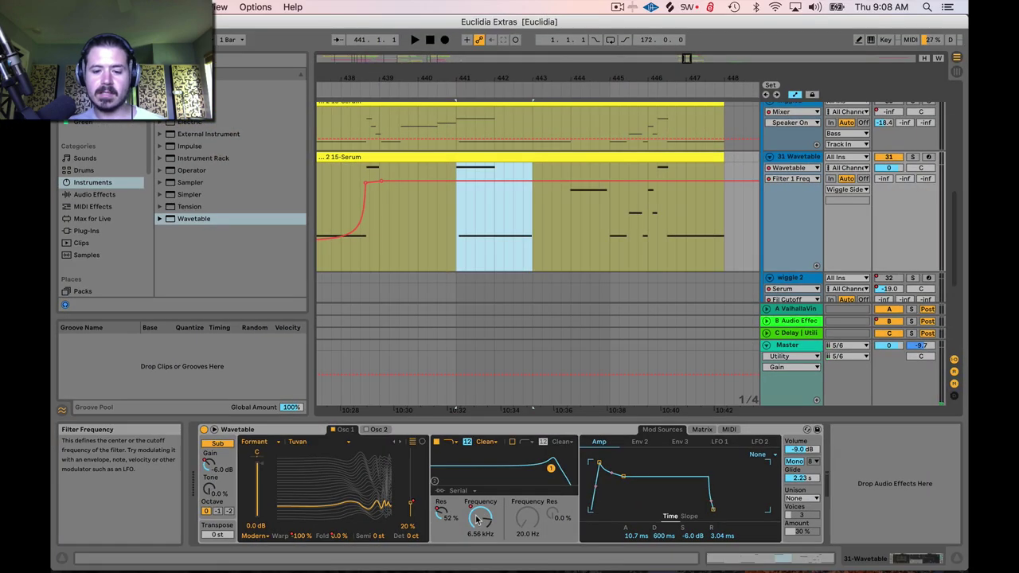
{"action": "left_click", "coordinate": [478, 519]}
{"action": "left_click", "coordinate": [481, 192]}
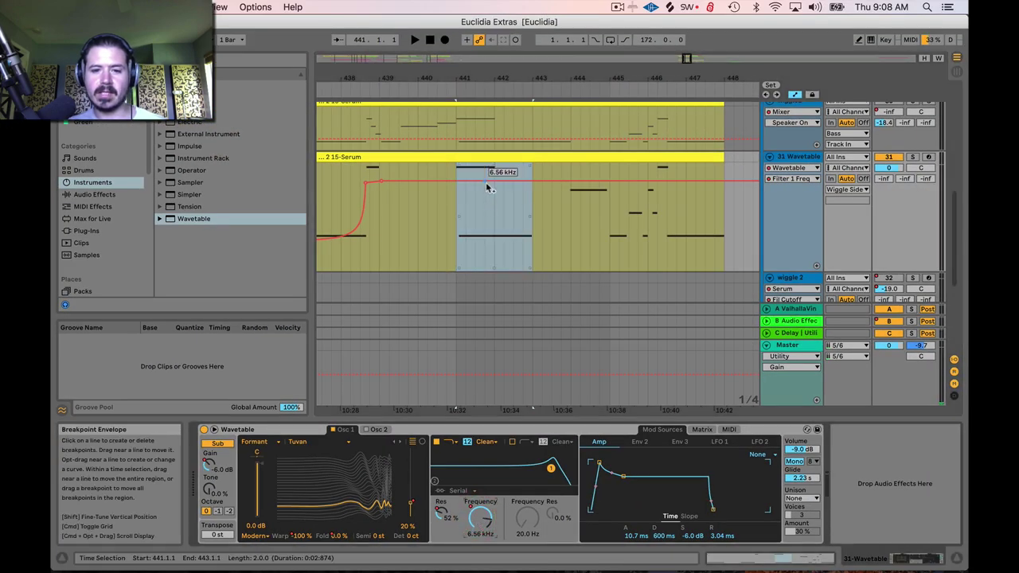
{"action": "left_click", "coordinate": [457, 218]}
{"action": "left_click_drag", "start_coordinate": [457, 230], "coordinate": [532, 231]}
{"action": "right_click", "coordinate": [504, 224]}
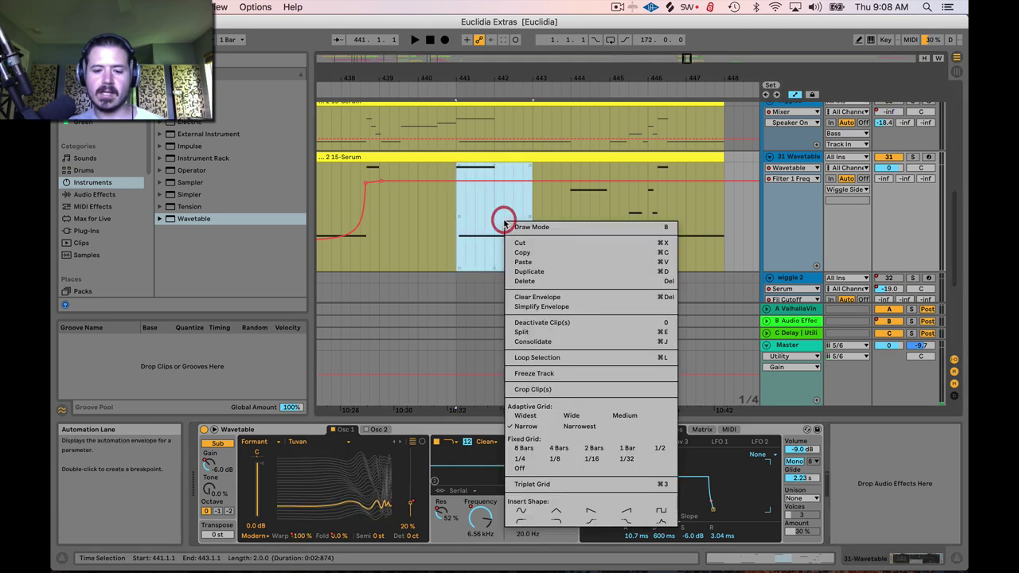
{"action": "left_click", "coordinate": [602, 515]}
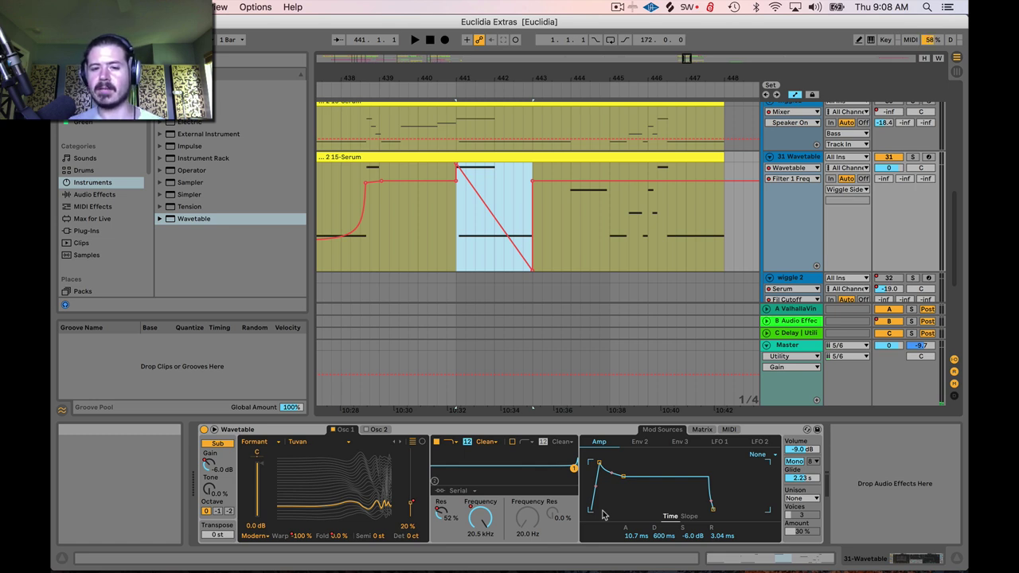
- Insert a sine shape into the Filter 1 Freq automation between 442.1.1 and 443.1.1
{"action": "left_click_drag", "start_coordinate": [495, 244], "coordinate": [533, 253]}
{"action": "right_click", "coordinate": [516, 224]}
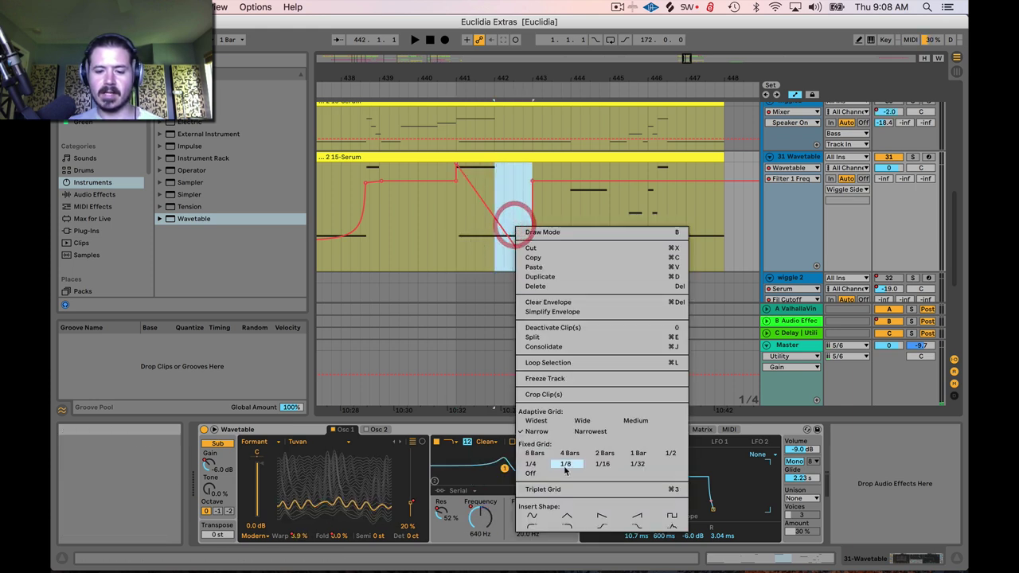
{"action": "left_click", "coordinate": [544, 521]}
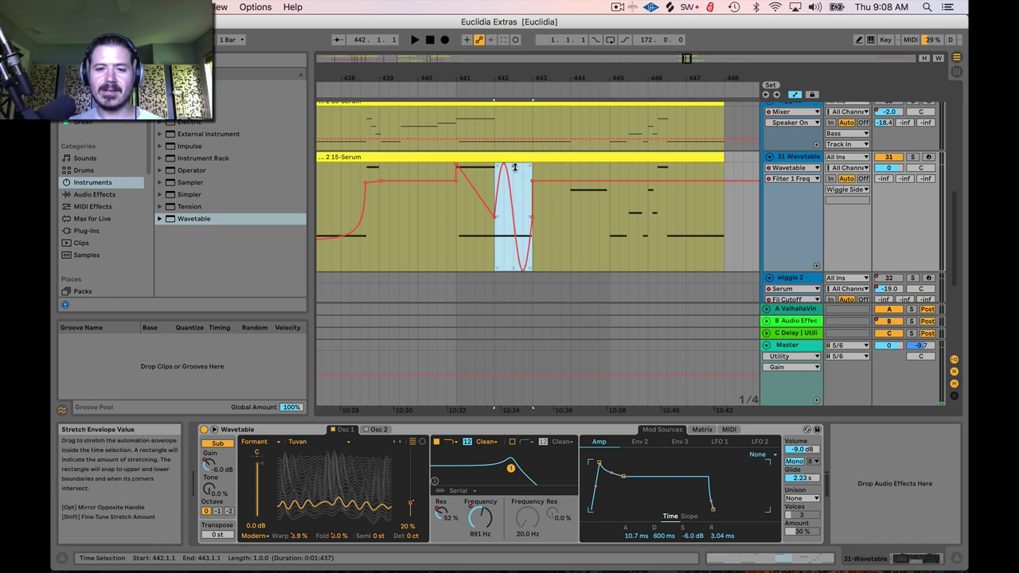
- Flip the bar 442 sine shape vertically by stretching it, so that it dips first and spans the full range
{"action": "left_click_drag", "start_coordinate": [513, 166], "coordinate": [516, 221]}
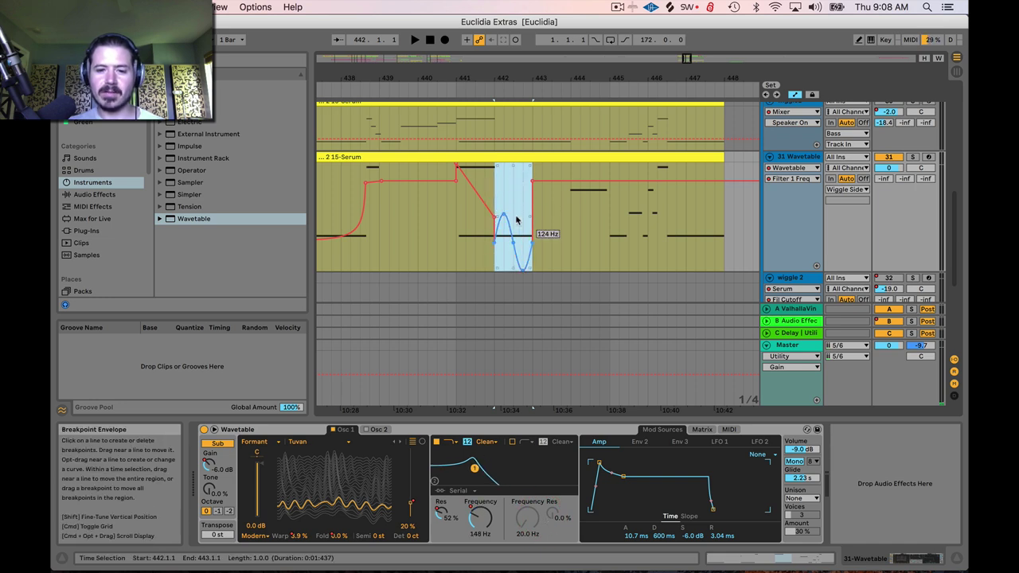
{"action": "left_click_drag", "start_coordinate": [513, 268], "coordinate": [512, 167]}
{"action": "left_click_drag", "start_coordinate": [509, 317], "coordinate": [512, 268]}
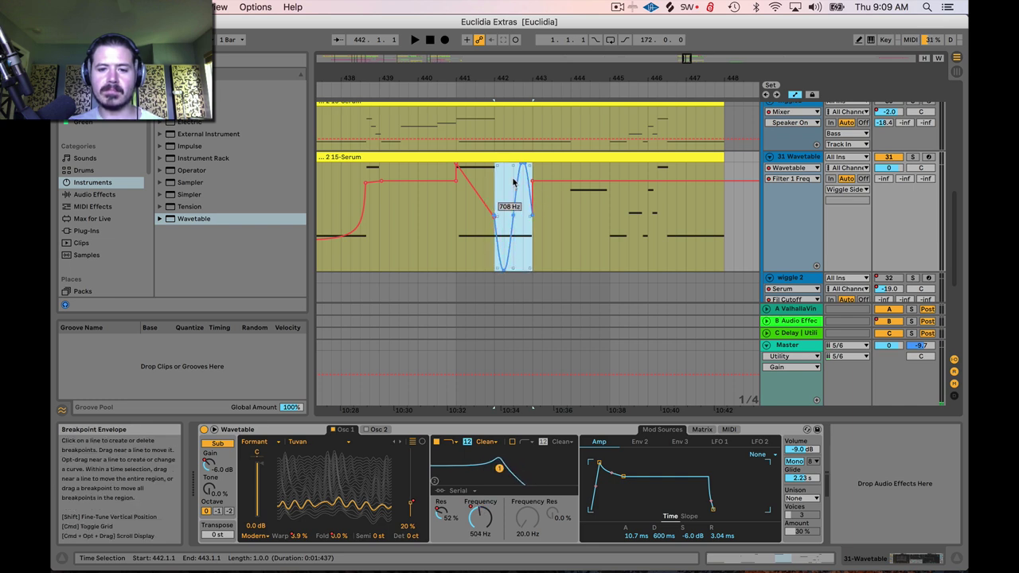
- Play back the ramp and inverted sine automation from 441.1.1
{"action": "left_click", "coordinate": [458, 224]}
{"action": "key", "text": "space"}
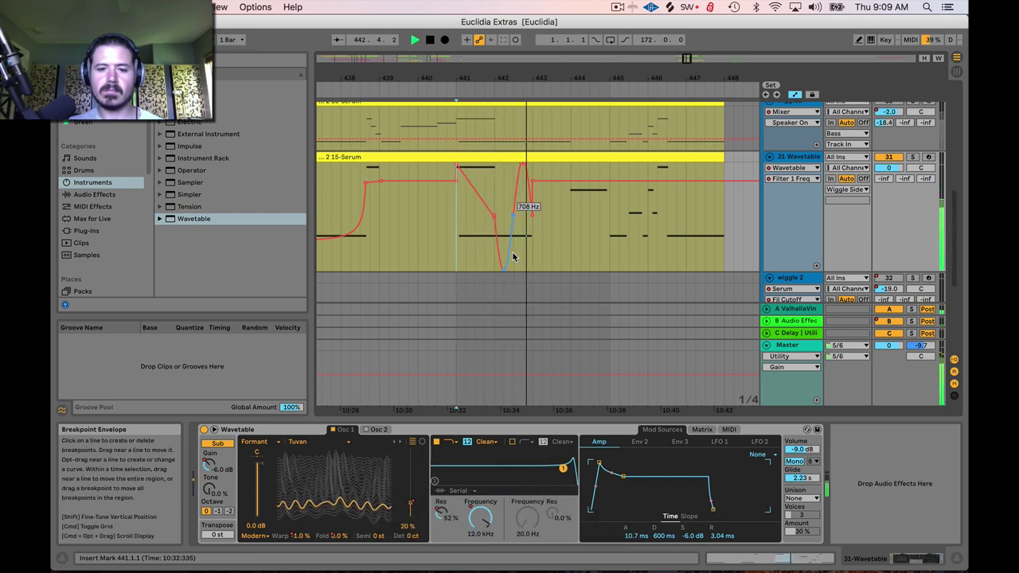
{"action": "key", "text": "space"}
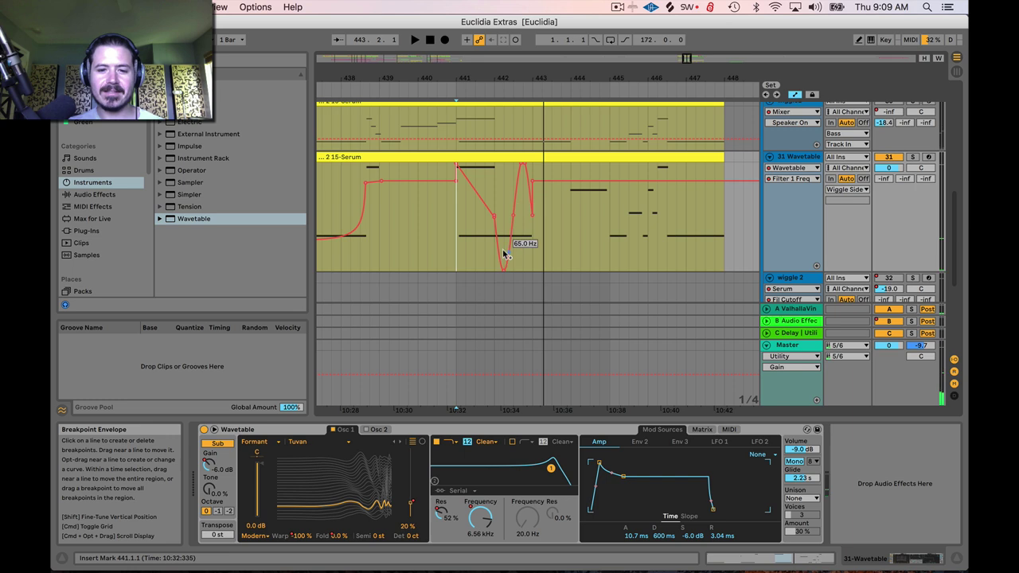
- Select the first half of the bar 442 sine shape and compress it from below to raise its trough
{"action": "left_click", "coordinate": [494, 248]}
{"action": "left_click_drag", "start_coordinate": [496, 183], "coordinate": [513, 182]}
{"action": "left_click_drag", "start_coordinate": [503, 266], "coordinate": [503, 241]}
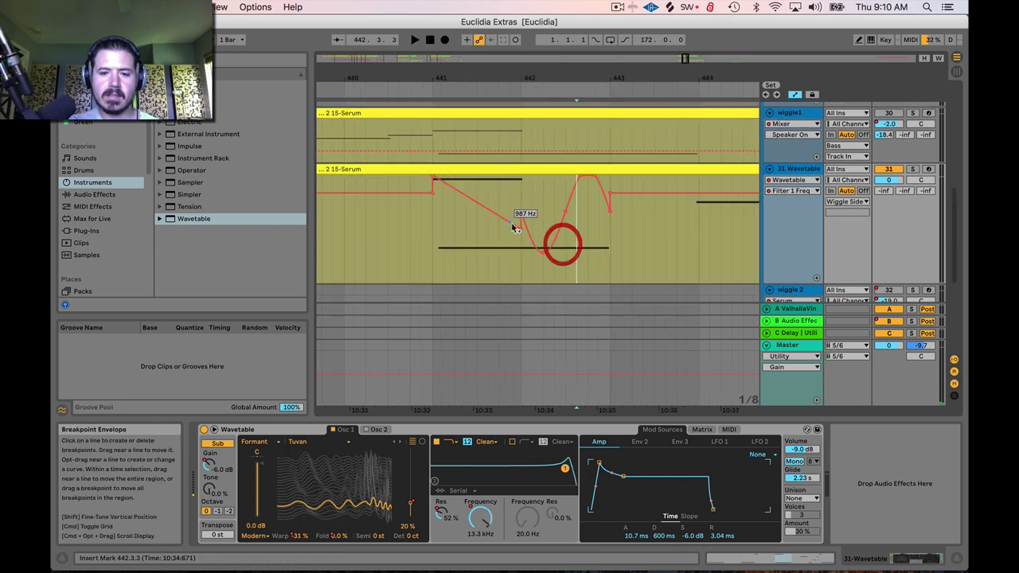
- Remove the extra breakpoint at 442.1.1 in the Filter 1 Freq automation so the ramp runs straight into the dip
{"action": "left_click_drag", "start_coordinate": [516, 228], "coordinate": [521, 216]}
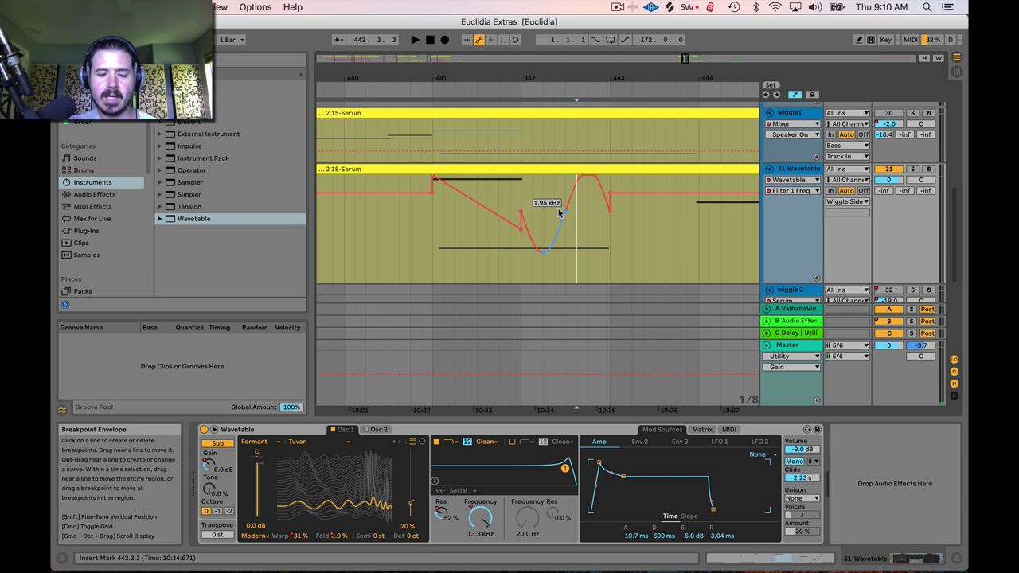
{"action": "key", "text": "a"}
{"action": "key", "text": "a"}
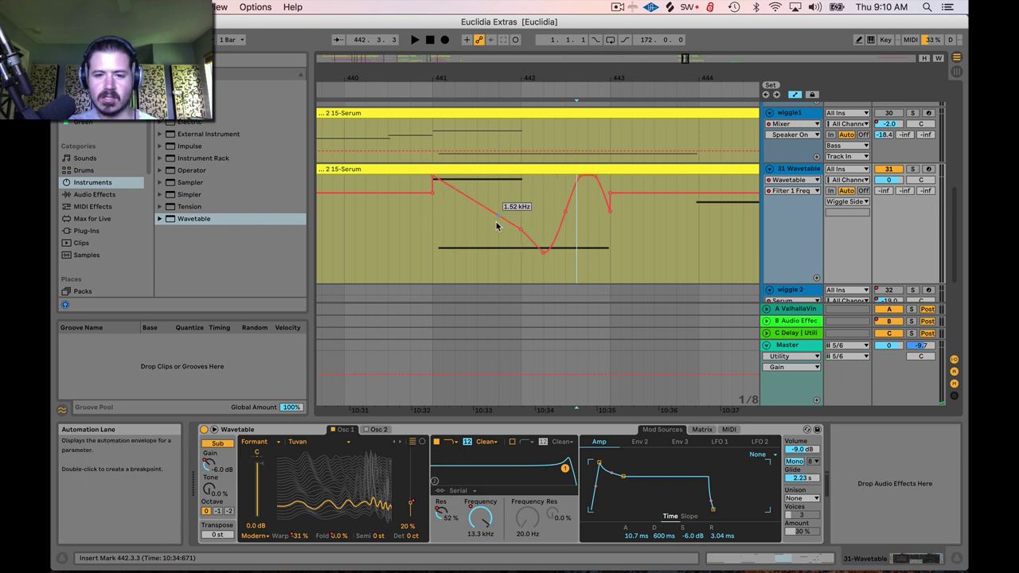
- Play back the reshaped Filter 1 Freq automation from 441.1.1
{"action": "key", "text": "space"}
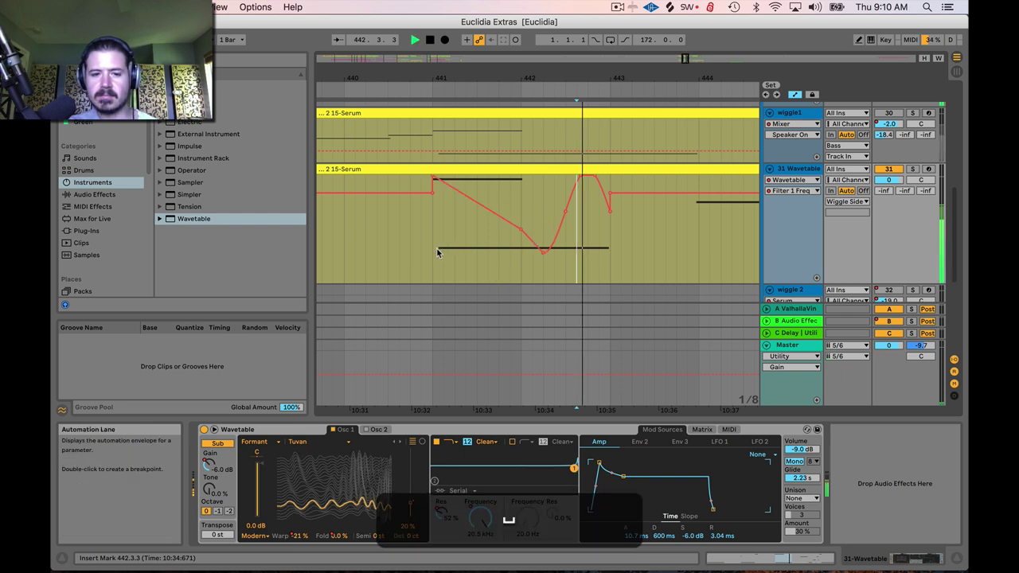
{"action": "left_click", "coordinate": [433, 248]}
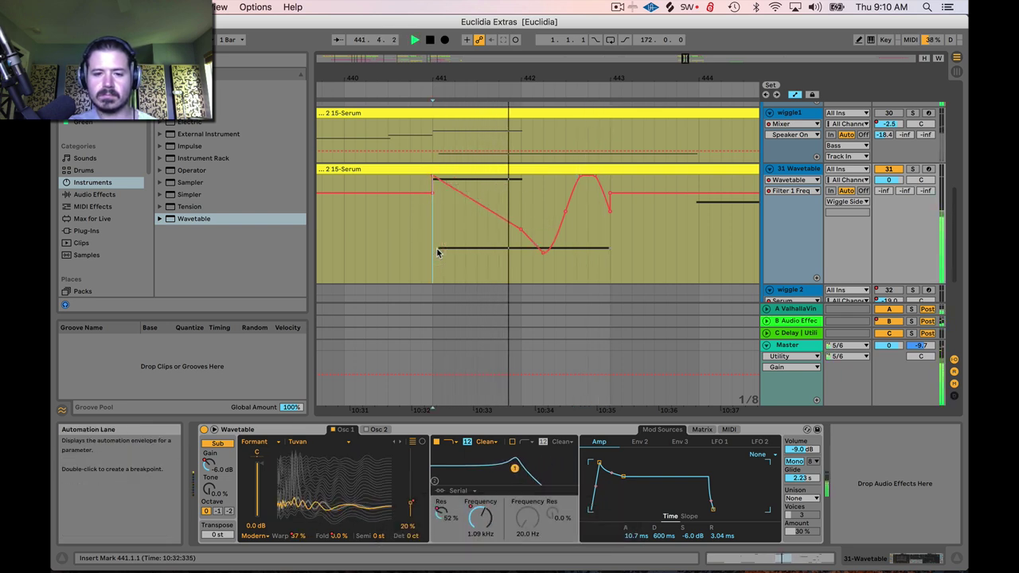
{"action": "key", "text": "space"}
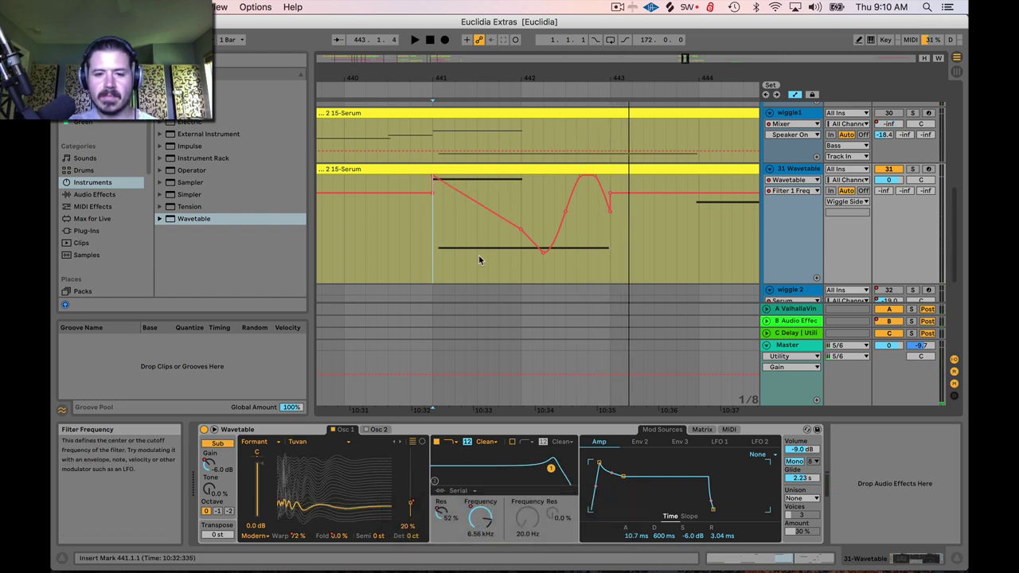
- Add a breakpoint on the descending Filter 1 Freq ramp in the first half of bar 441
{"action": "left_click", "coordinate": [468, 199]}
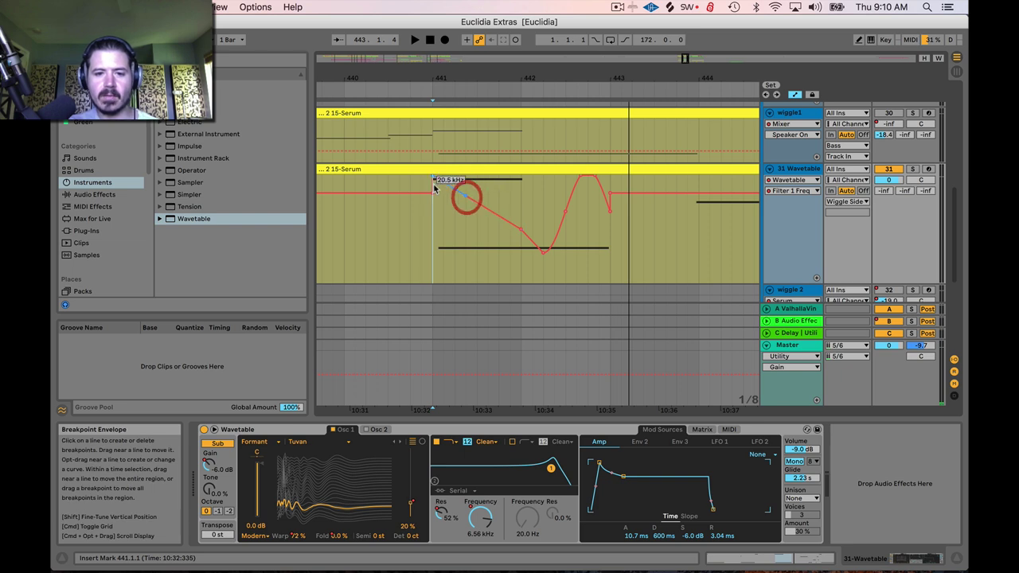
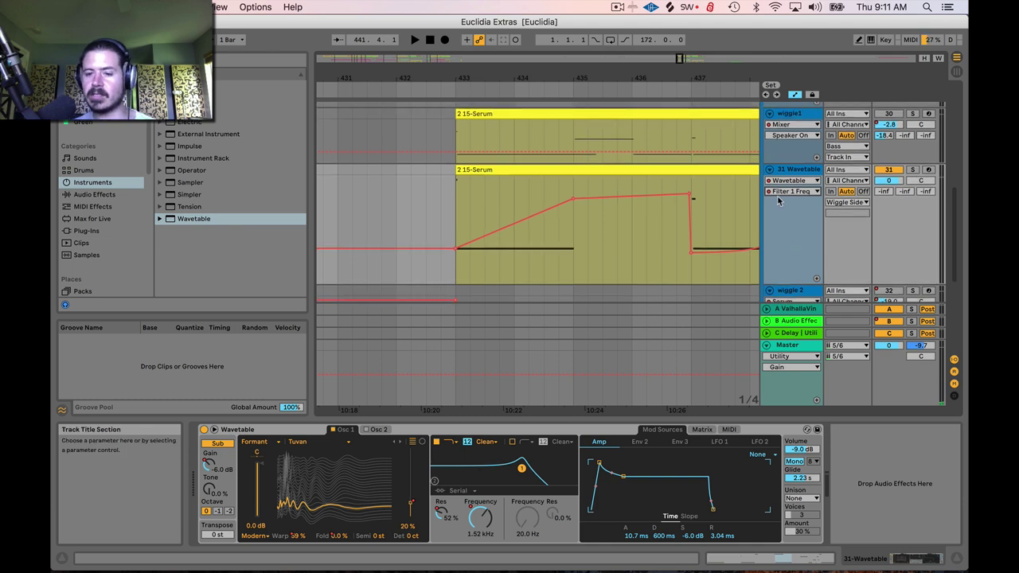
- Put the Filter 1 Freq automation of the Wavetable track in its own lane and reduce the heights of that lane and the track
{"action": "left_click", "coordinate": [817, 282]}
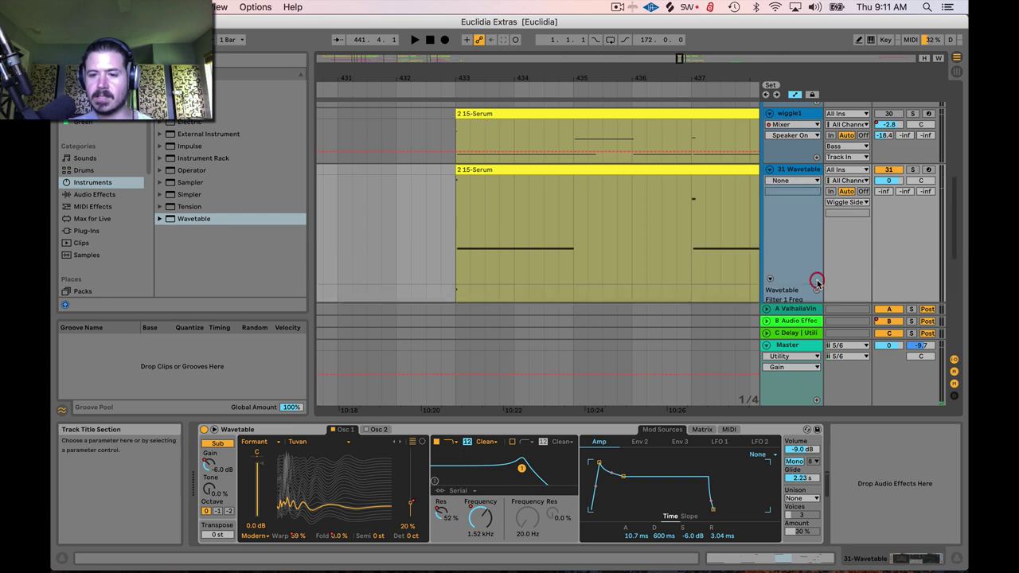
{"action": "scroll", "coordinate": [802, 233], "scroll_direction": "down", "scroll_amount": 5}
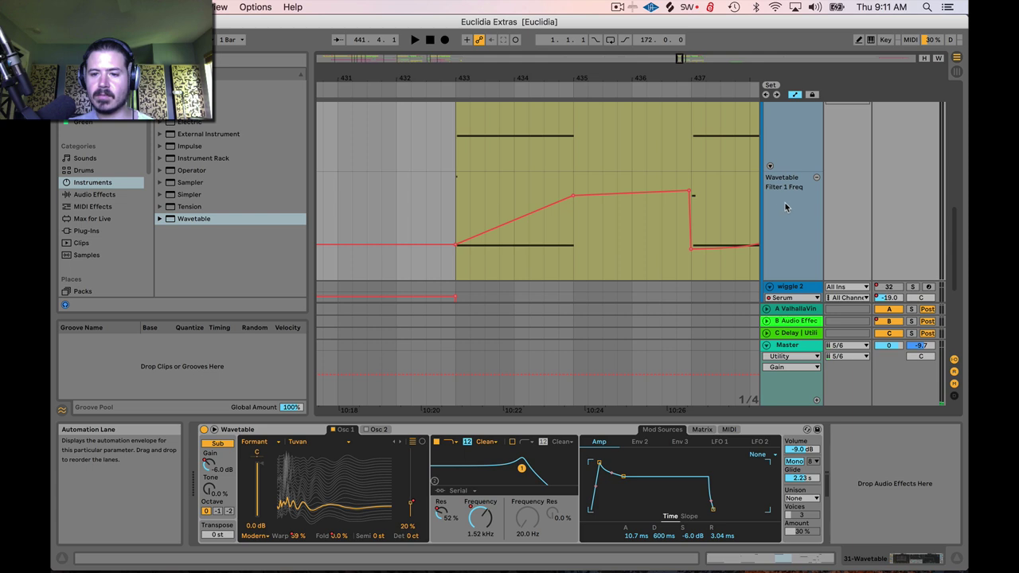
{"action": "scroll", "coordinate": [784, 207], "scroll_direction": "down", "scroll_amount": 1}
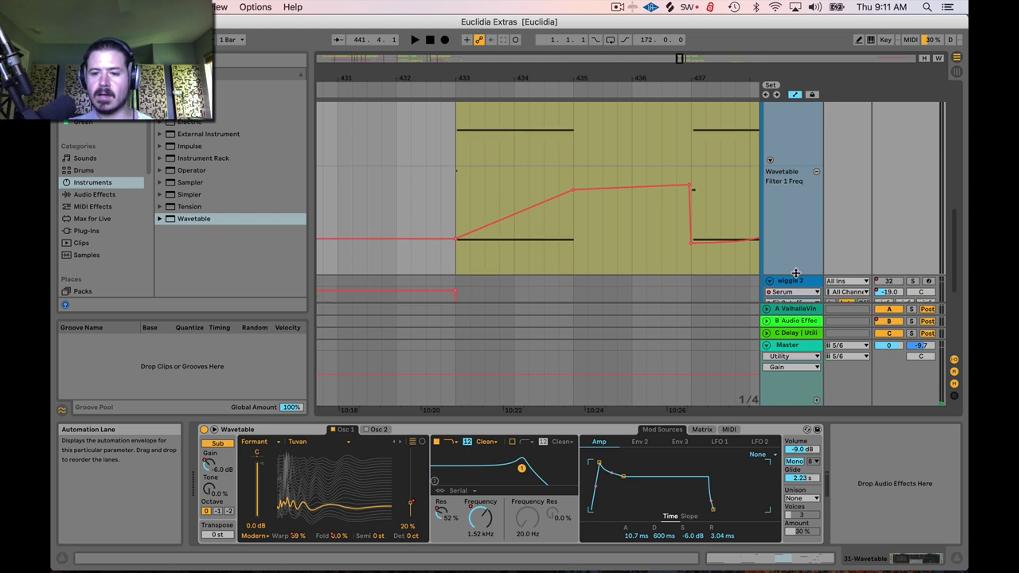
{"action": "left_click_drag", "start_coordinate": [797, 271], "coordinate": [795, 199]}
{"action": "scroll", "coordinate": [796, 239], "scroll_direction": "up", "scroll_amount": 3}
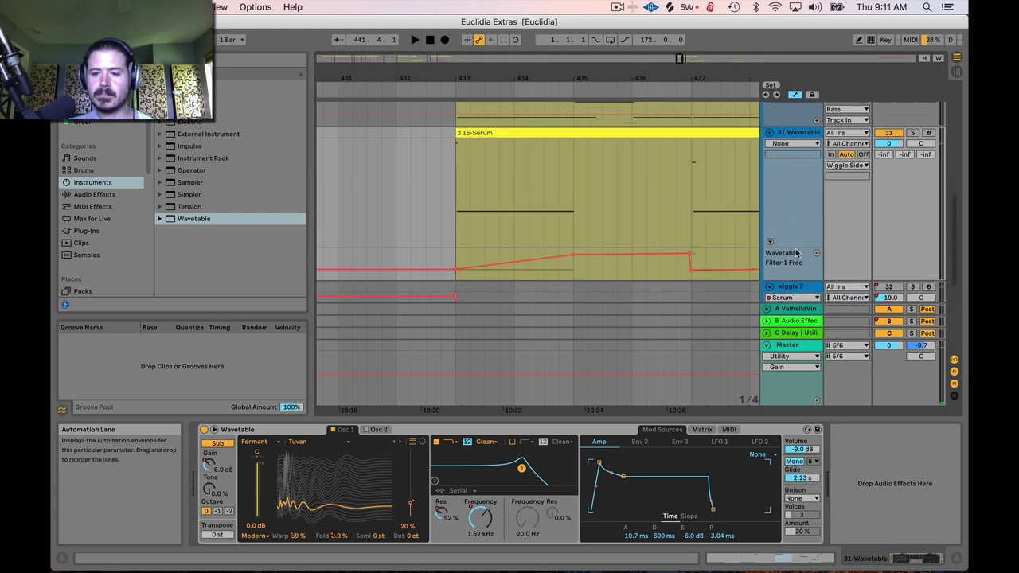
{"action": "left_click_drag", "start_coordinate": [795, 245], "coordinate": [797, 188]}
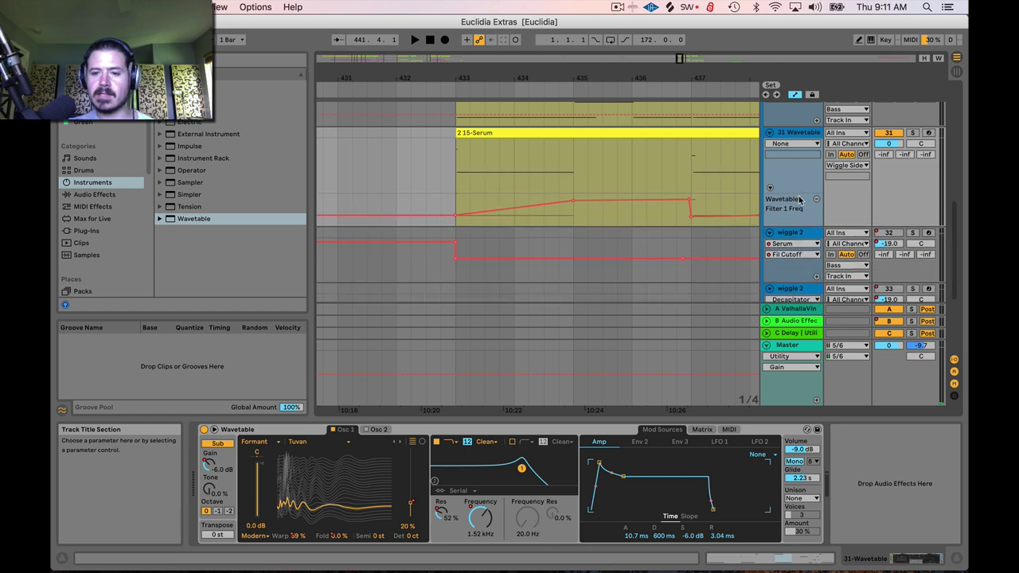
- Show Wavetable's Osc 1 Wave Position automation in the main track lane
{"action": "left_click", "coordinate": [790, 143]}
{"action": "left_click", "coordinate": [792, 166]}
{"action": "left_click", "coordinate": [796, 154]}
{"action": "left_click", "coordinate": [801, 163]}
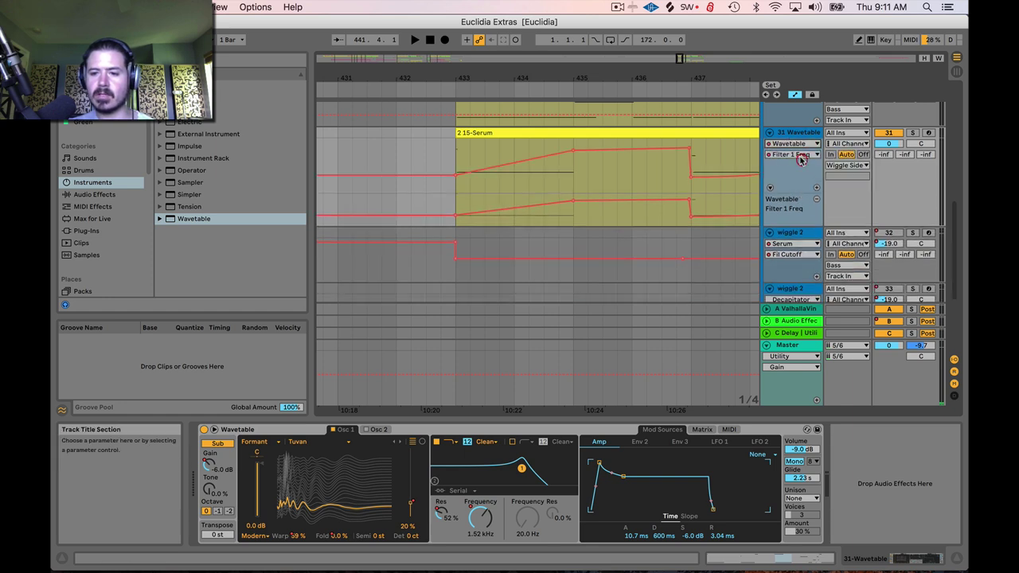
{"action": "left_click", "coordinate": [800, 158]}
{"action": "left_click", "coordinate": [801, 203]}
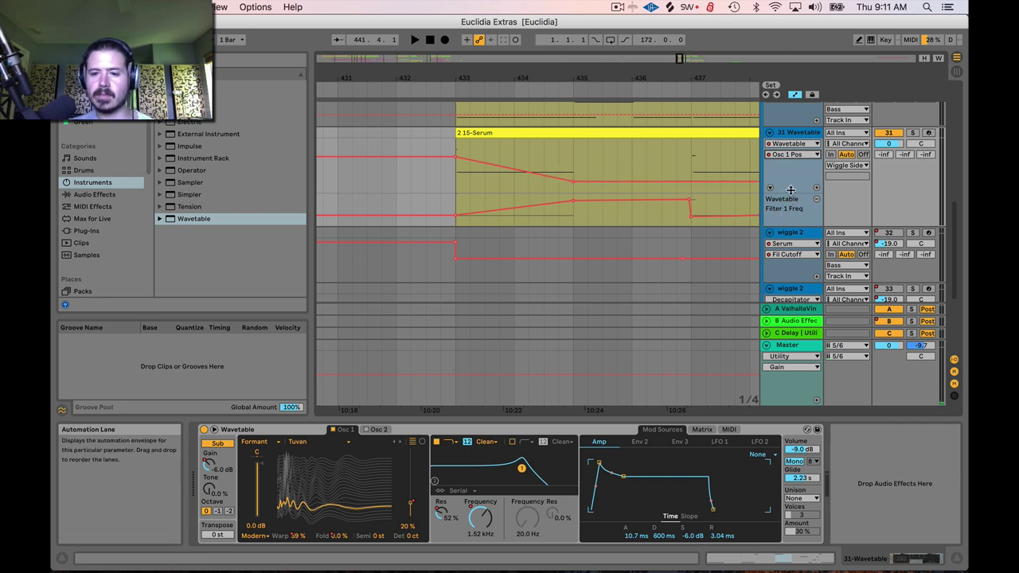
{"action": "scroll", "coordinate": [757, 199], "scroll_direction": "right", "scroll_amount": 6}
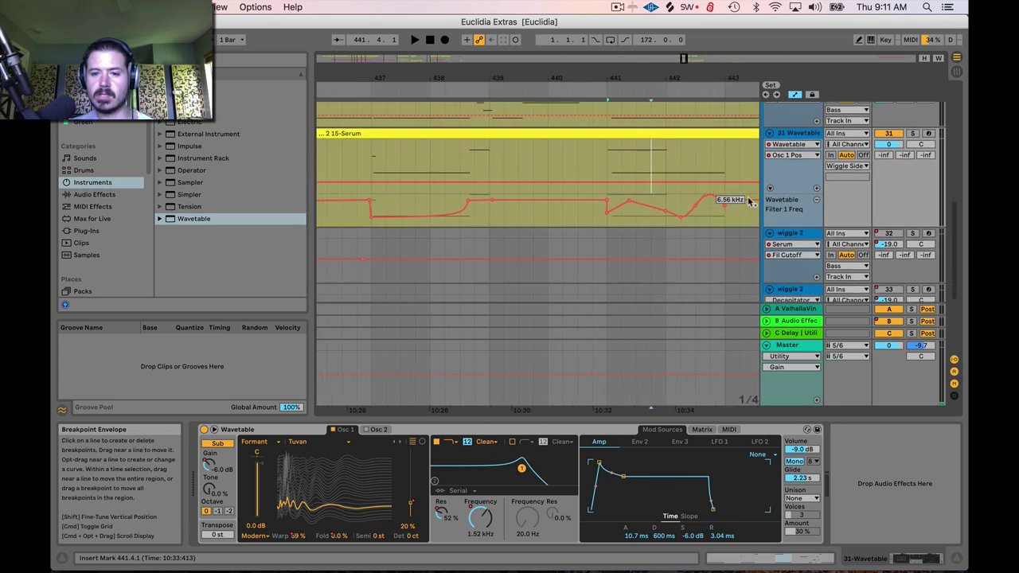
{"action": "left_click_drag", "start_coordinate": [669, 79], "coordinate": [669, 64]}
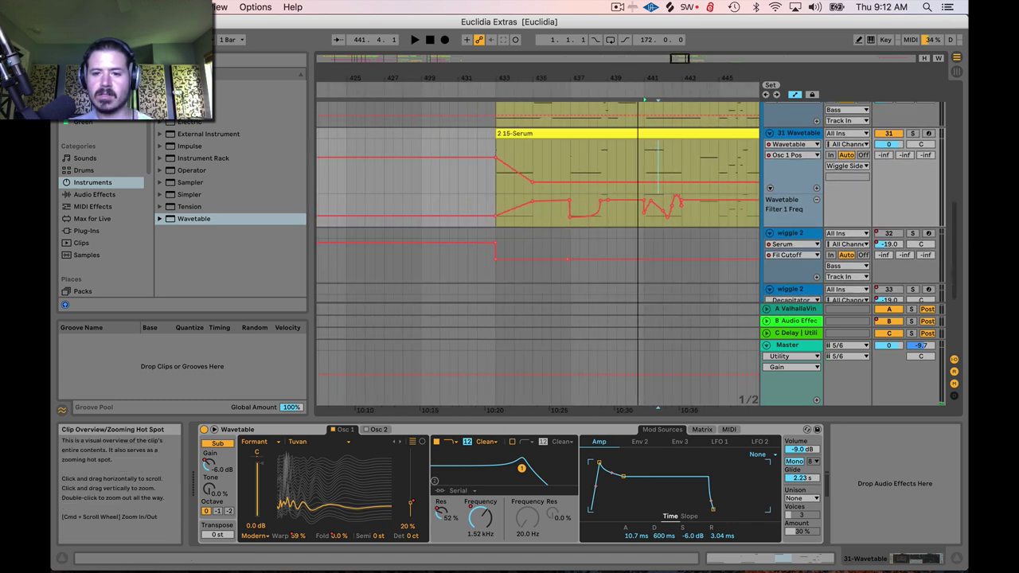
- Move the Osc 1 Pos automation to its own lane and show Osc 1 Effect 1 in the main track lane
{"action": "left_click", "coordinate": [796, 154]}
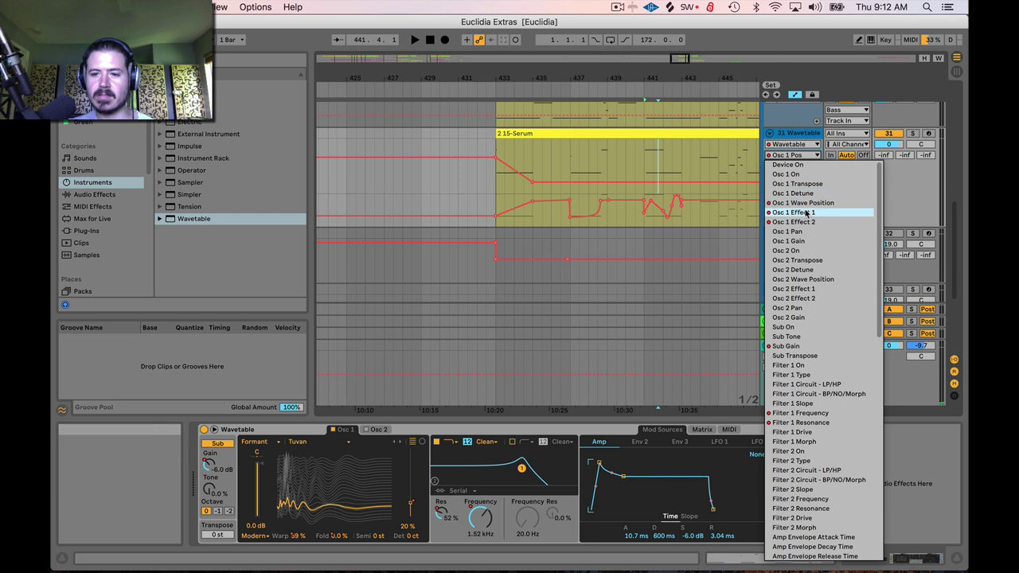
{"action": "key", "text": "Escape"}
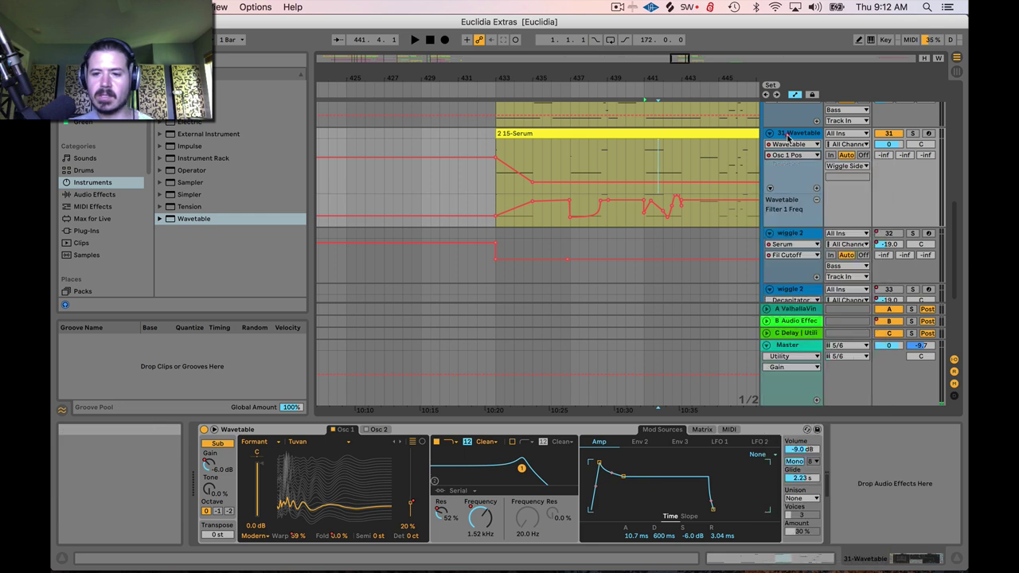
{"action": "left_click", "coordinate": [816, 192]}
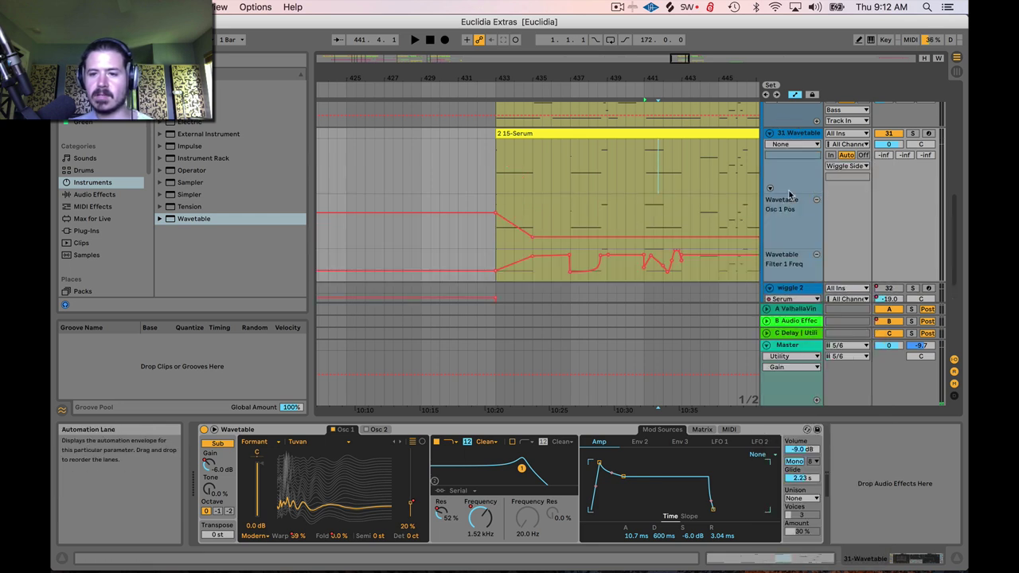
{"action": "left_click", "coordinate": [809, 144]}
{"action": "left_click", "coordinate": [800, 151]}
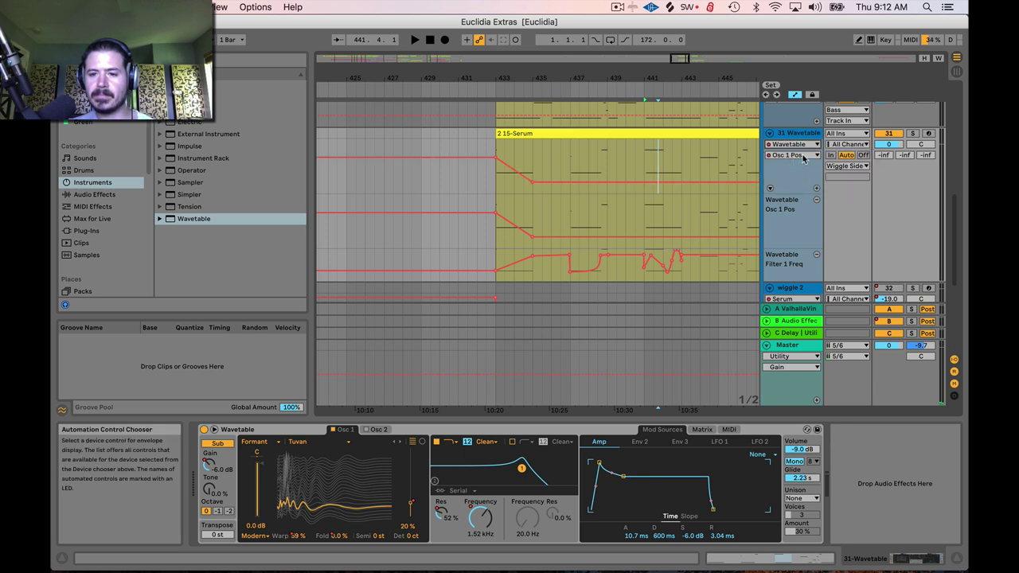
{"action": "left_click", "coordinate": [800, 155]}
{"action": "left_click", "coordinate": [796, 212]}
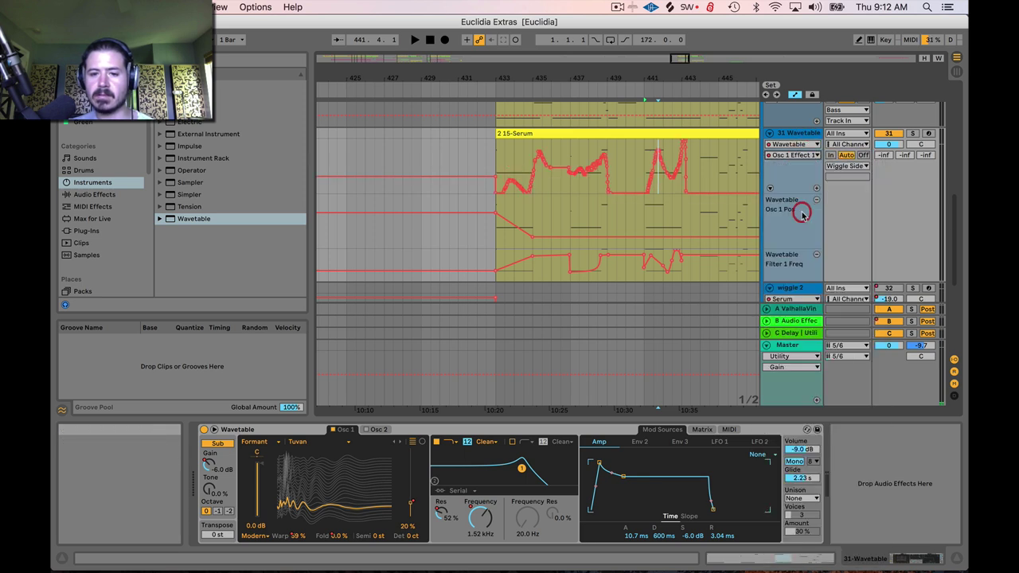
- Move the Osc 1 Effect 1 automation to its own lane and show Osc 1 Effect 2 in the main track lane
{"action": "left_click", "coordinate": [816, 188]}
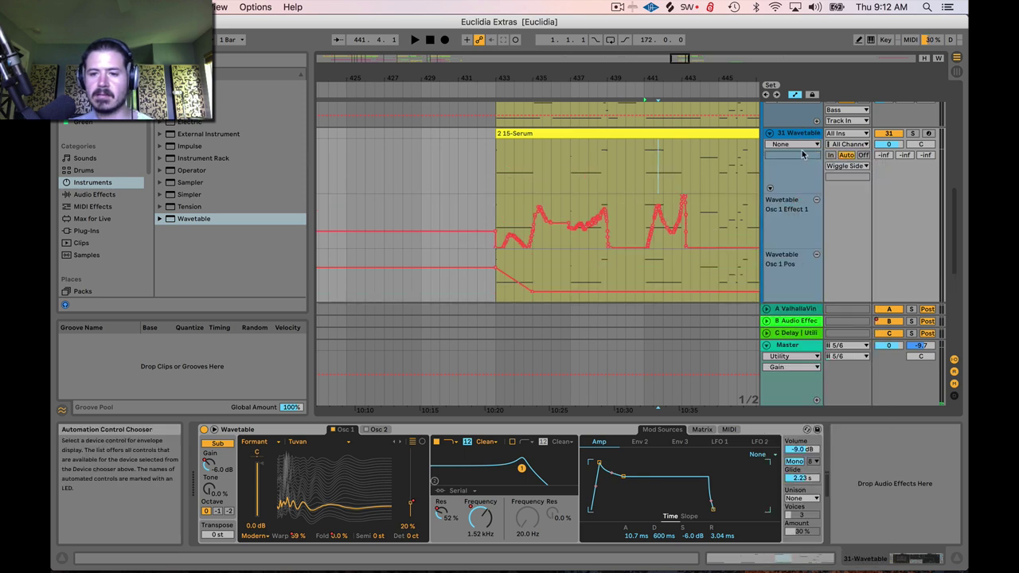
{"action": "left_click", "coordinate": [801, 144]}
{"action": "left_click", "coordinate": [792, 164]}
{"action": "left_click", "coordinate": [794, 155]}
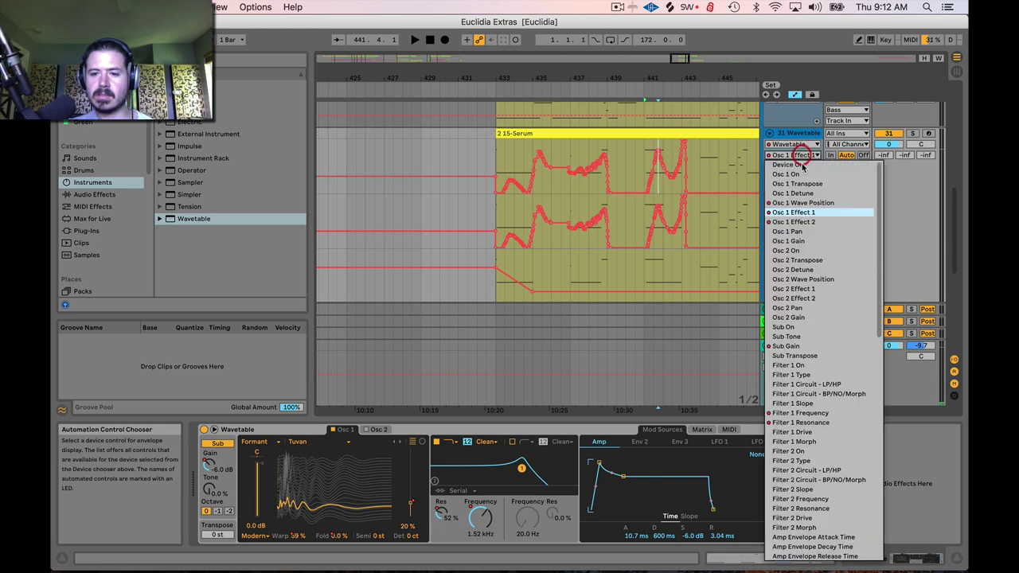
{"action": "left_click", "coordinate": [802, 223]}
- Draw a triangle in the Osc 1 Effect 2 automation, rising from bar 449 to a peak at about bar 452 and falling by about bar 457
{"action": "scroll", "coordinate": [660, 152], "scroll_direction": "down", "scroll_amount": 4}
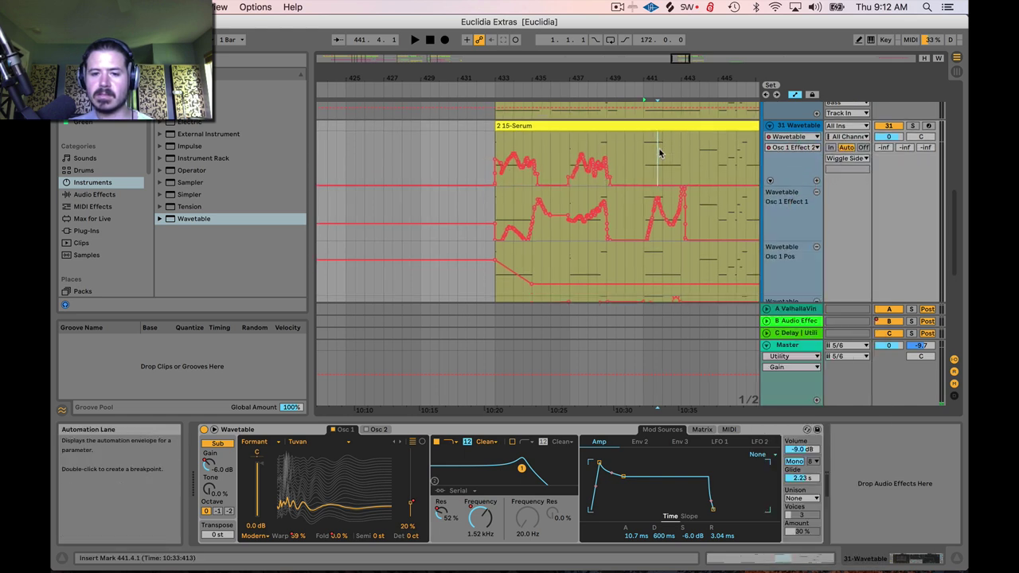
{"action": "scroll", "coordinate": [673, 183], "scroll_direction": "down", "scroll_amount": 2}
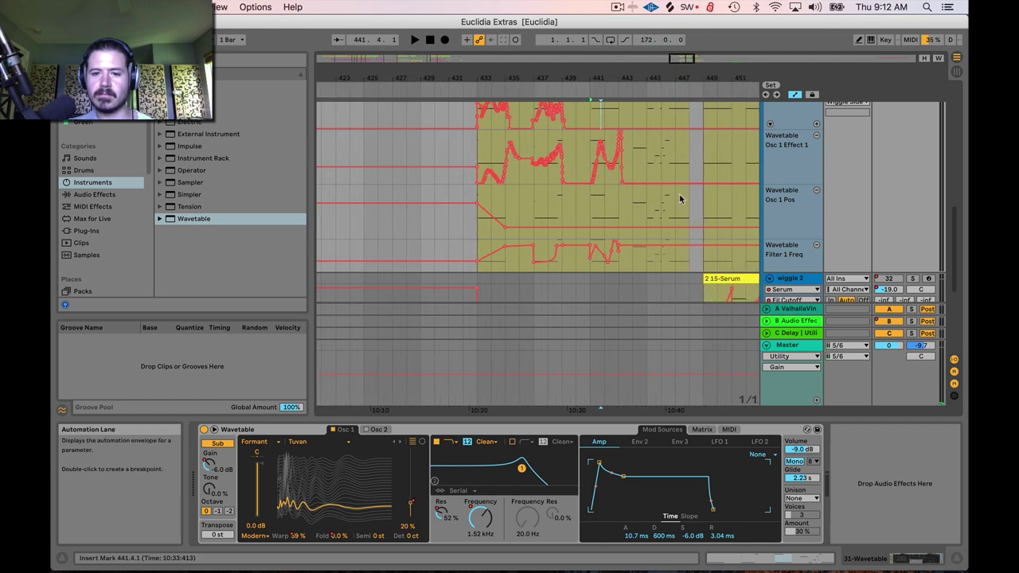
{"action": "scroll", "coordinate": [677, 196], "scroll_direction": "up", "scroll_amount": 2}
{"action": "scroll", "coordinate": [680, 199], "scroll_direction": "right", "scroll_amount": 2}
{"action": "scroll", "coordinate": [680, 199], "scroll_direction": "down", "scroll_amount": 5}
{"action": "scroll", "coordinate": [680, 199], "scroll_direction": "up", "scroll_amount": 4}
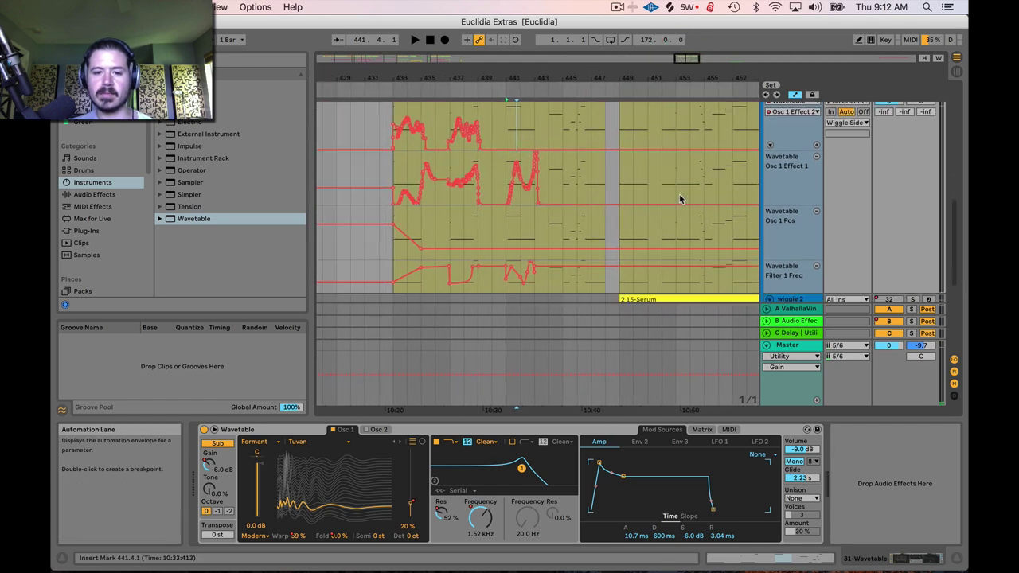
{"action": "scroll", "coordinate": [680, 199], "scroll_direction": "up", "scroll_amount": 3}
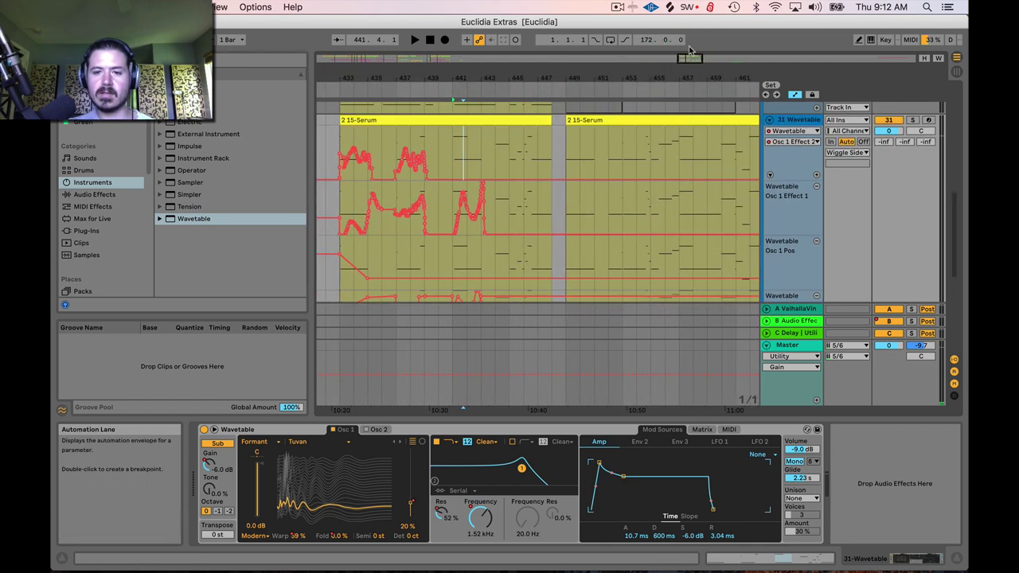
{"action": "left_click_drag", "start_coordinate": [491, 59], "coordinate": [491, 42]}
{"action": "scroll", "coordinate": [617, 151], "scroll_direction": "down", "scroll_amount": 2}
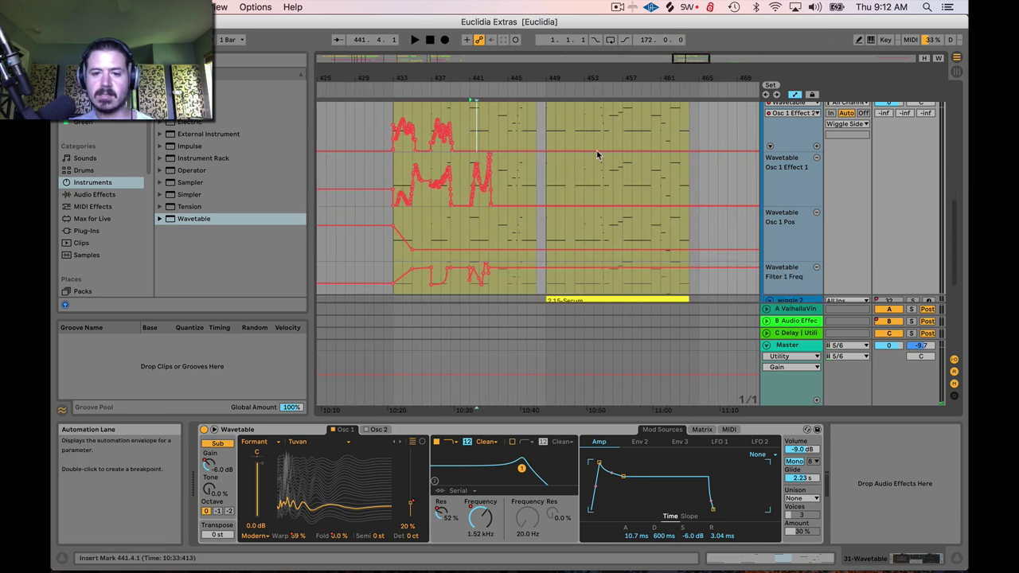
{"action": "left_click", "coordinate": [546, 150]}
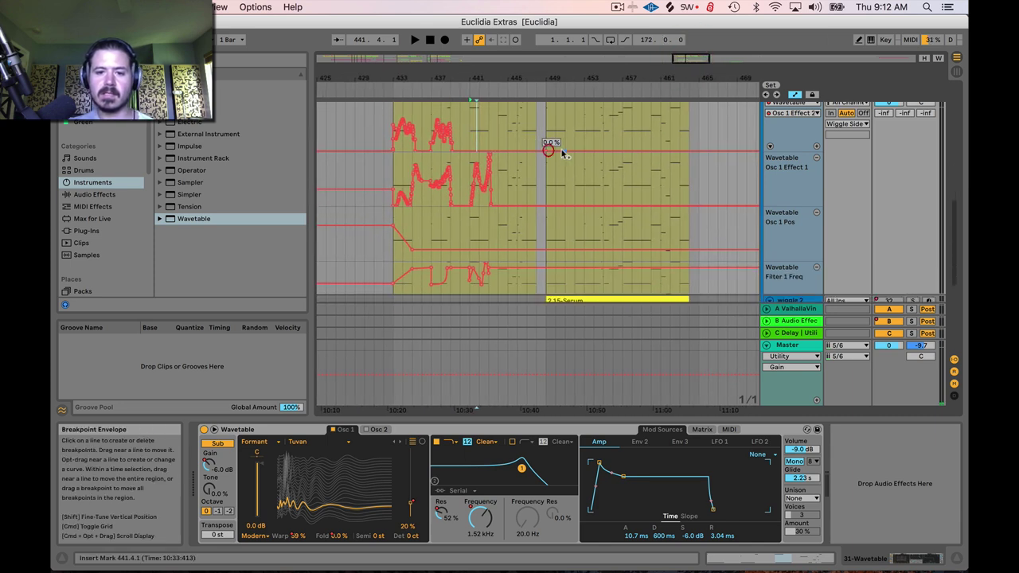
{"action": "mouse_move", "coordinate": [562, 148]}
{"action": "left_mouse_down"}
{"action": "mouse_move", "coordinate": [575, 125]}
{"action": "mouse_move", "coordinate": [623, 150]}
{"action": "left_mouse_up"}
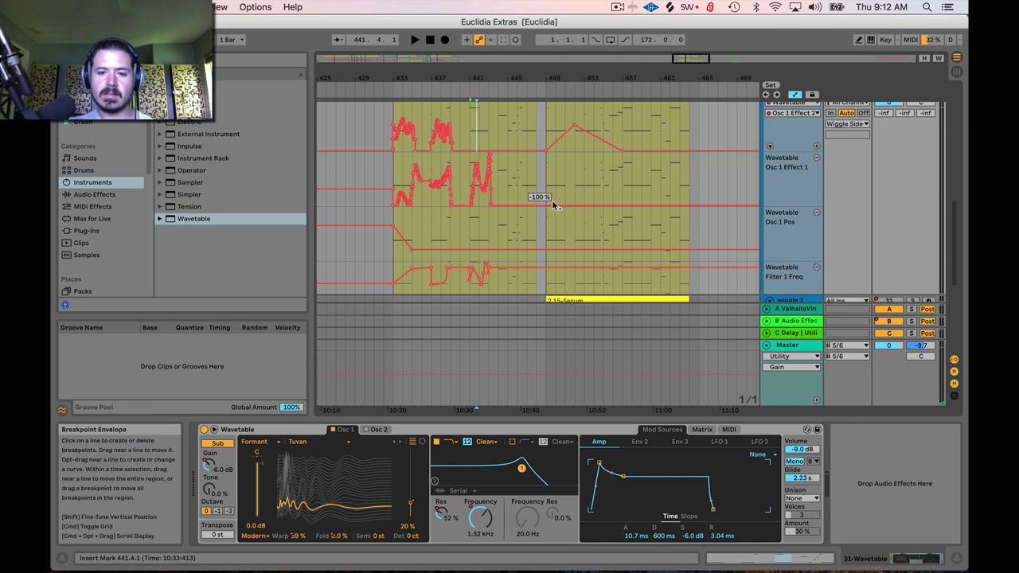
- Draw a peak and a long rise in Osc 1 Effect 1 across the second clip, and add a high Osc 1 Pos breakpoint near bar 452
{"action": "left_click", "coordinate": [575, 207]}
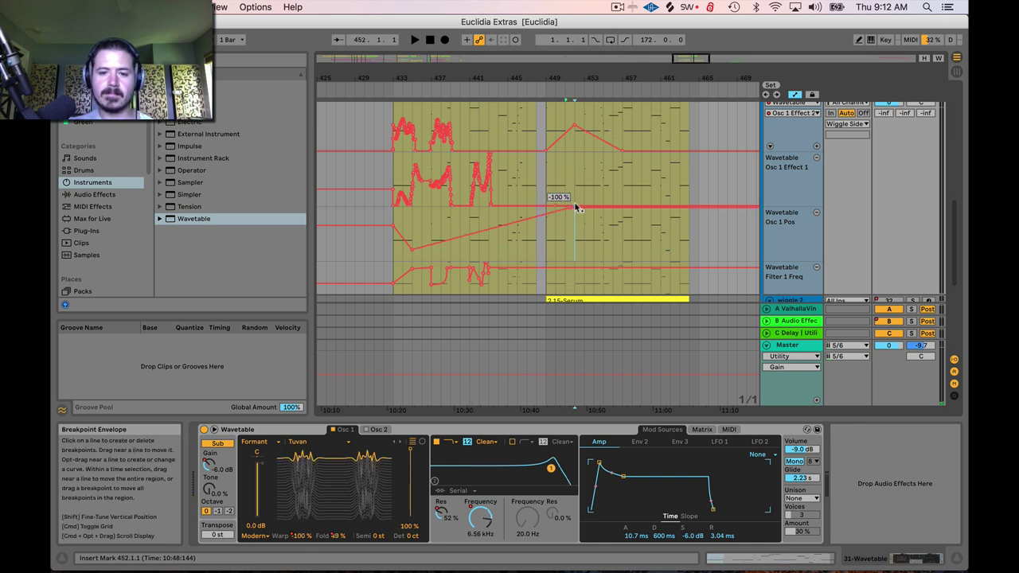
{"action": "left_click_drag", "start_coordinate": [577, 208], "coordinate": [691, 161]}
- Set the insert mark at 433.1.1 and enlarge the track area to reveal the whole Filter 1 Freq lane
{"action": "scroll", "coordinate": [556, 187], "scroll_direction": "up", "scroll_amount": 2}
{"action": "scroll", "coordinate": [556, 186], "scroll_direction": "left", "scroll_amount": 3}
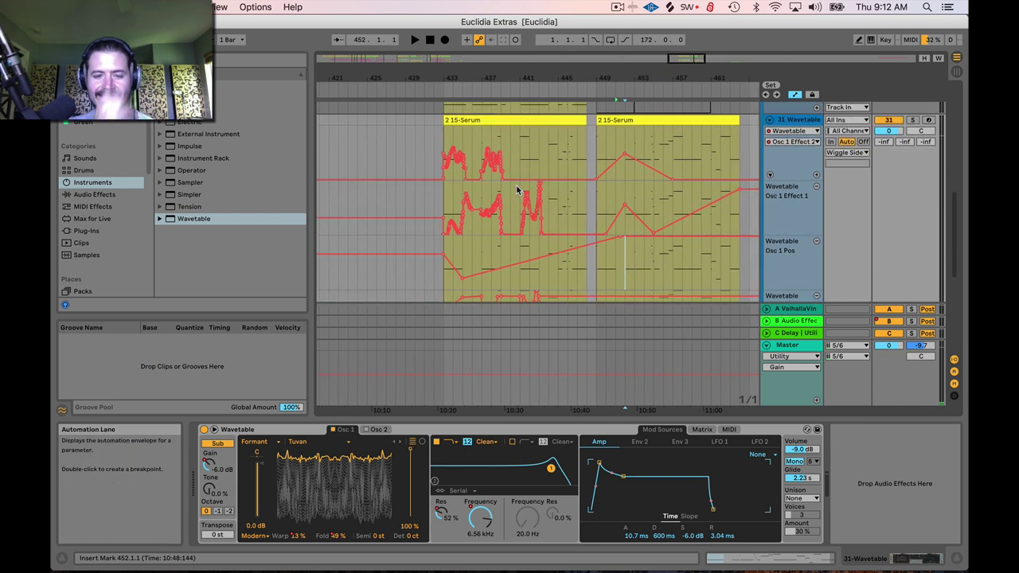
{"action": "left_click", "coordinate": [444, 199]}
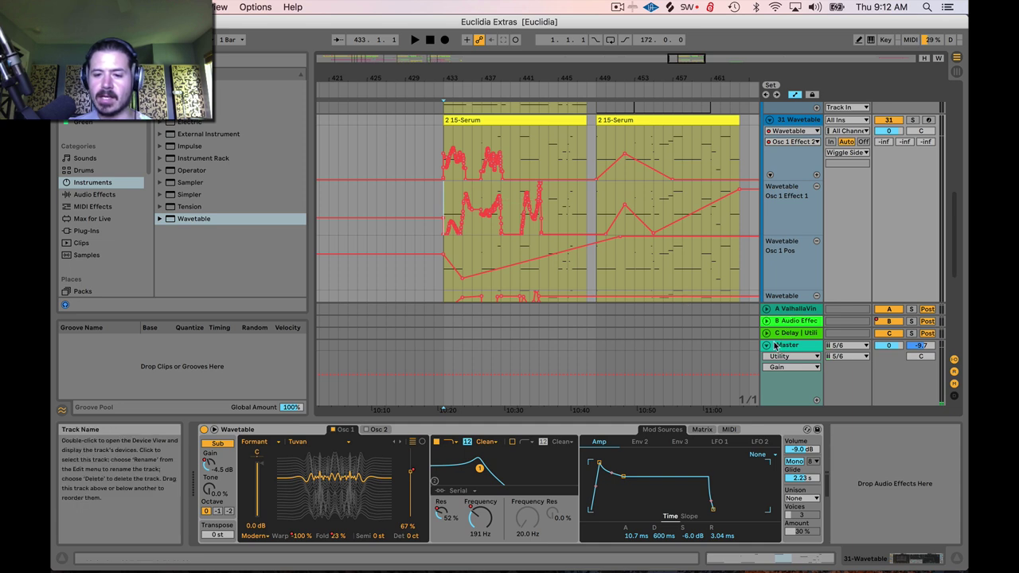
{"action": "left_click_drag", "start_coordinate": [691, 306], "coordinate": [691, 362]}
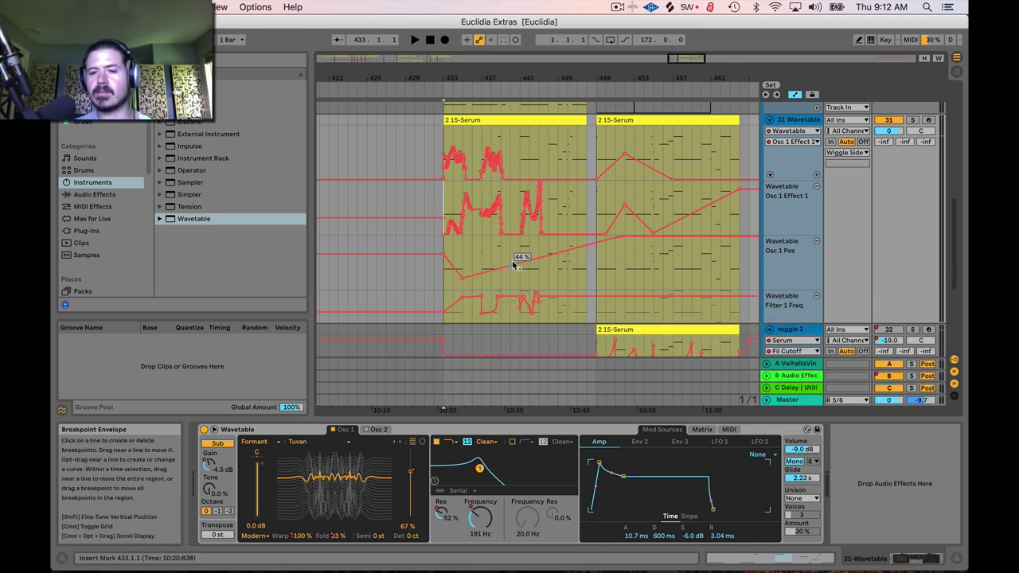